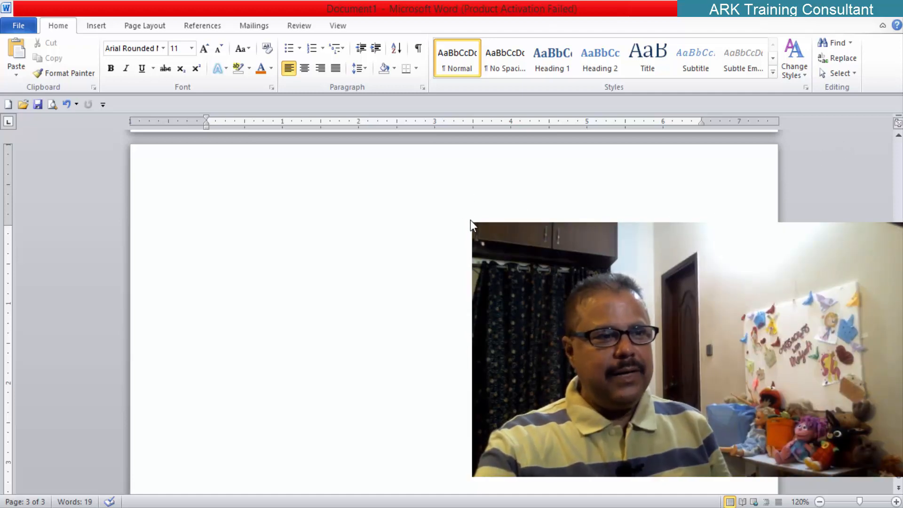
- Enter the heading "Indents" at the start of the blank third page
{"action": "left_click_drag", "start_coordinate": [471, 221], "coordinate": [759, 383]}
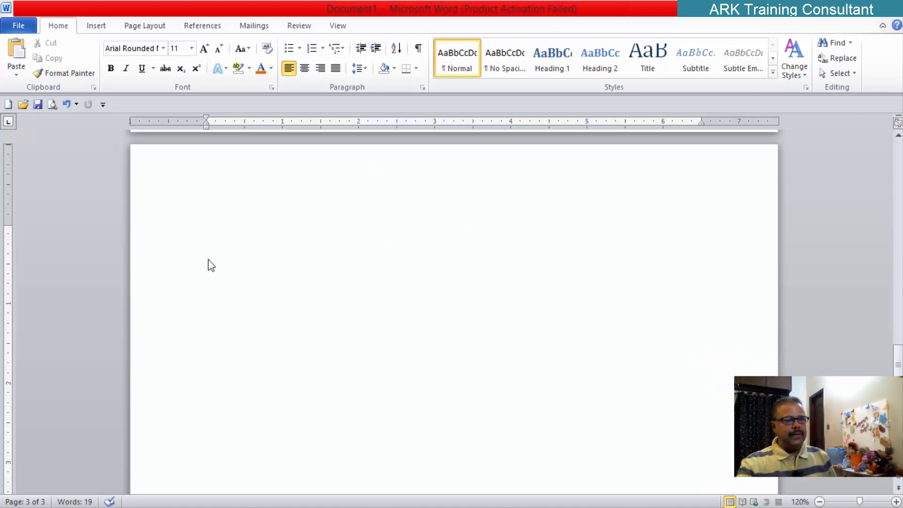
{"action": "left_click", "coordinate": [213, 186]}
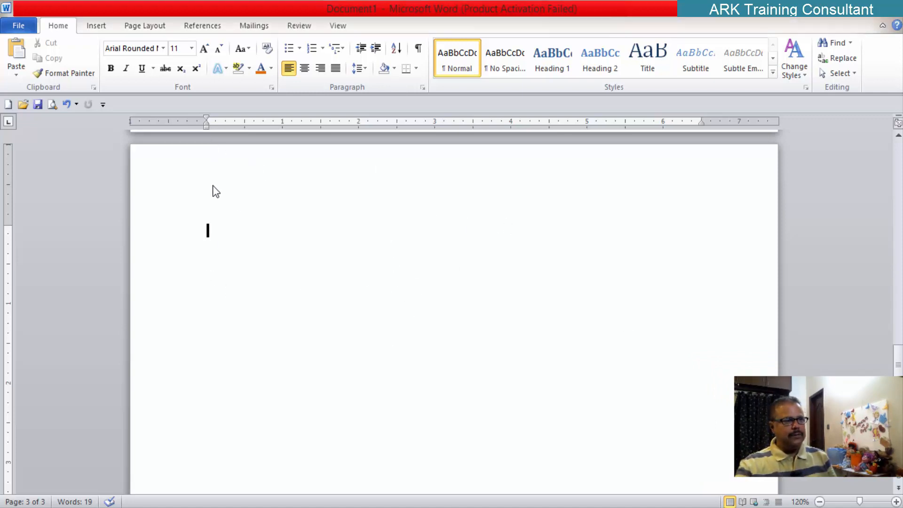
{"action": "type", "text": "In"}
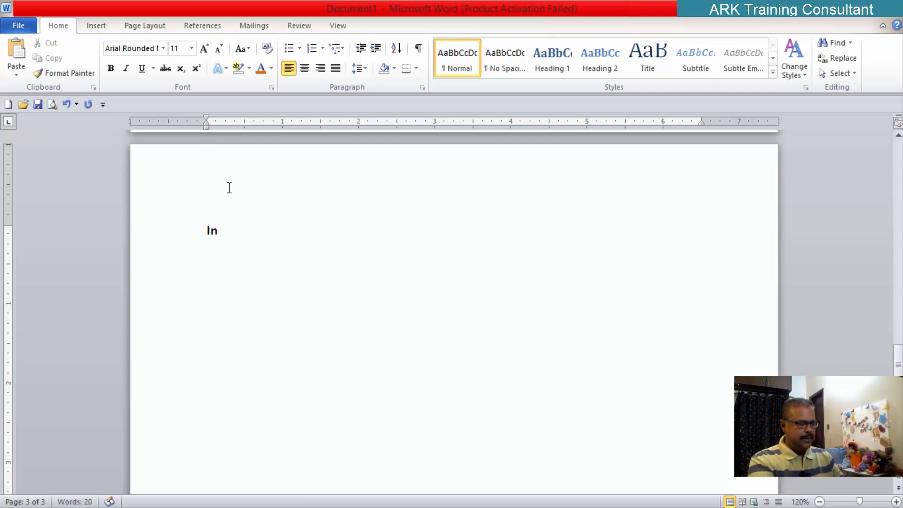
{"action": "type", "text": "denta"}
{"action": "key", "text": "BackSpace"}
{"action": "key", "text": "BackSpace"}
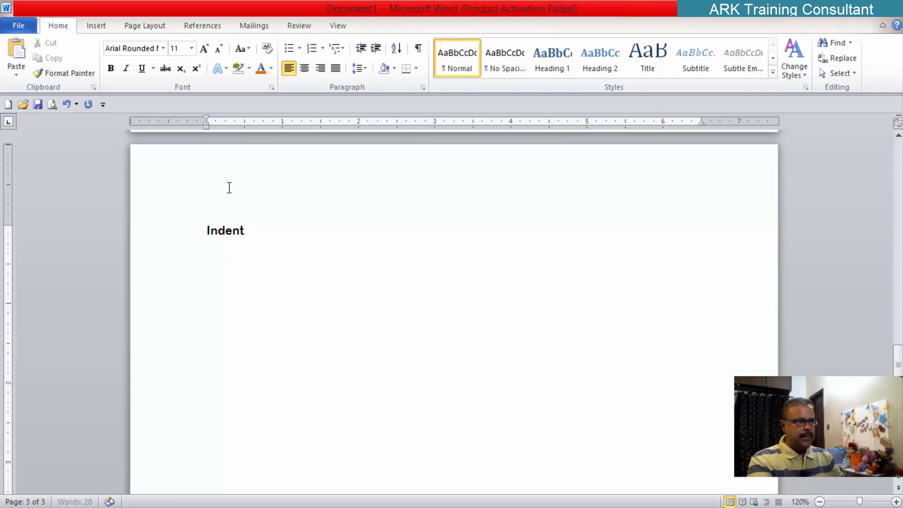
{"action": "type", "text": "t"}
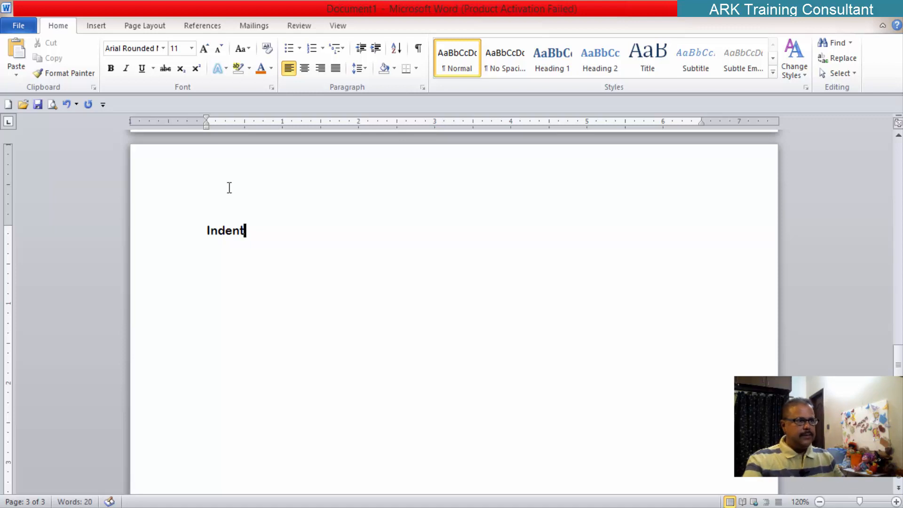
{"action": "type", "text": "s"}
{"action": "left_click", "coordinate": [225, 245]}
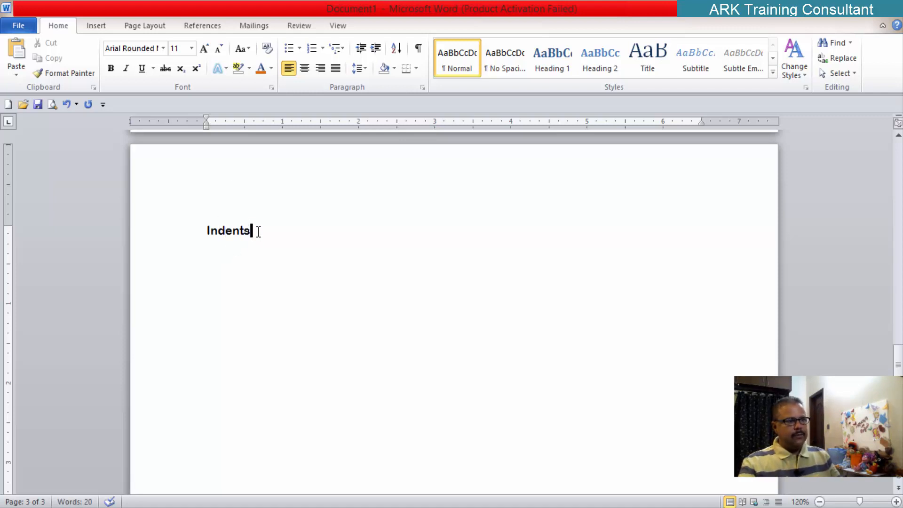
- Enlarge the "Indents" heading to font size 21
{"action": "left_click_drag", "start_coordinate": [258, 232], "coordinate": [201, 234]}
{"action": "key", "text": "ctrl+bracketright"}
{"action": "key", "text": "ctrl+bracketright"}
{"action": "key", "text": "ctrl+bracketright"}
{"action": "key", "text": "ctrl+bracketright"}
{"action": "key", "text": "ctrl+bracketright"}
{"action": "key", "text": "ctrl+bracketright"}
{"action": "key", "text": "ctrl+bracketright"}
{"action": "key", "text": "ctrl+bracketright"}
{"action": "key", "text": "ctrl+bracketright"}
{"action": "key", "text": "ctrl+bracketright"}
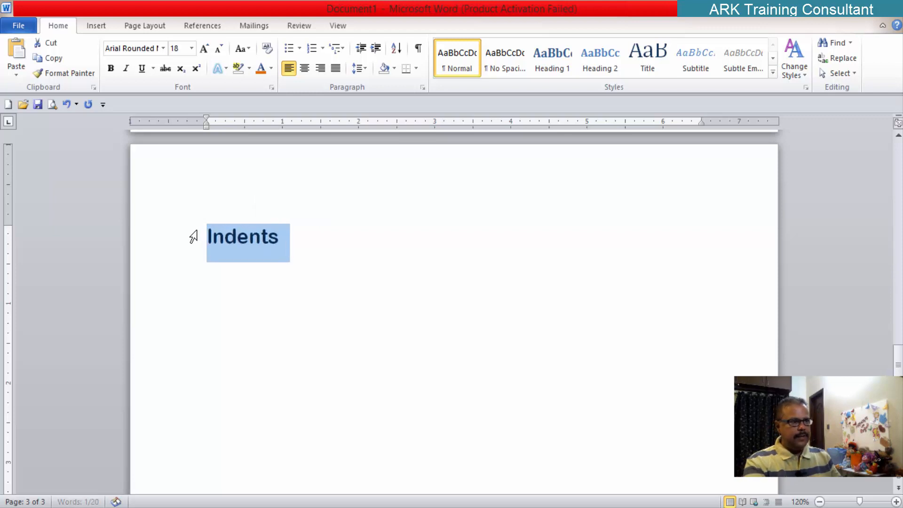
{"action": "left_click", "coordinate": [256, 278]}
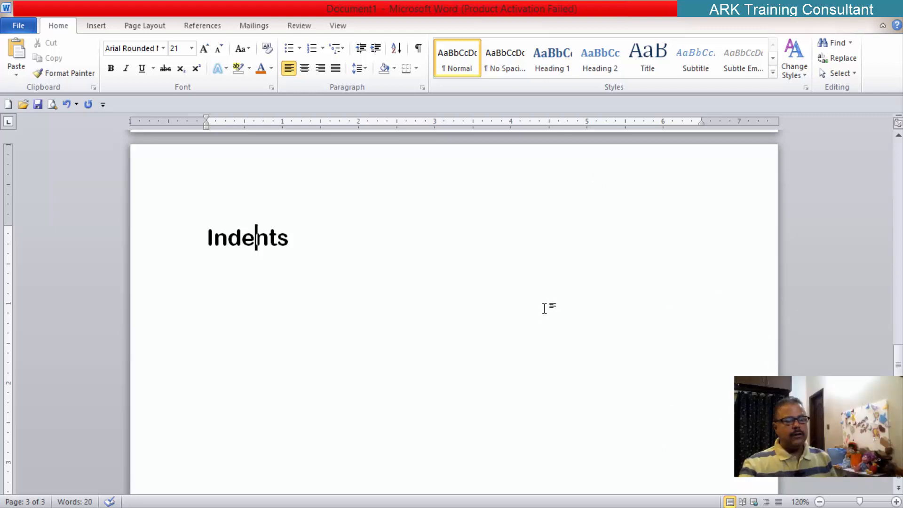
- Undo the font enlargement and the entry of the "Indents" heading
{"action": "left_click", "coordinate": [303, 240]}
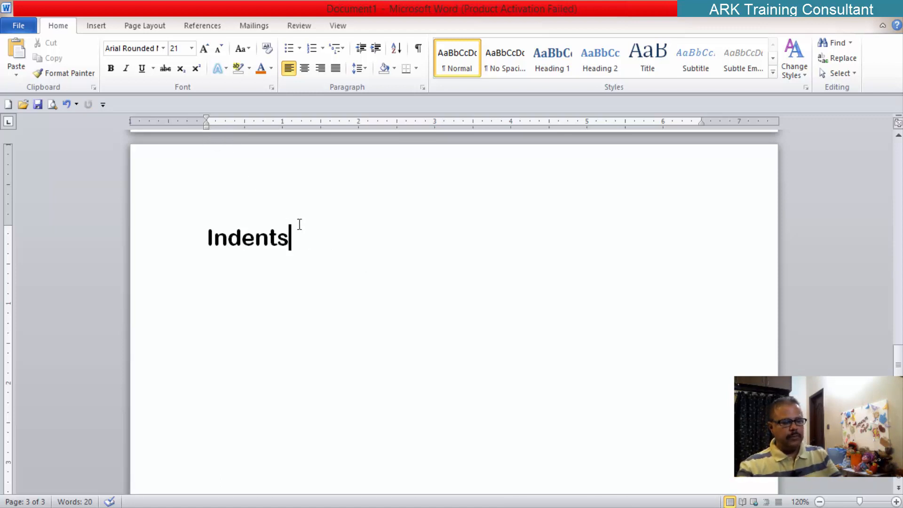
{"action": "key", "text": "ctrl+z"}
{"action": "key", "text": "ctrl+z"}
{"action": "key", "text": "ctrl+z"}
{"action": "key", "text": "ctrl+z"}
{"action": "key", "text": "ctrl+z"}
{"action": "key", "text": "ctrl+z"}
{"action": "key", "text": "ctrl+z"}
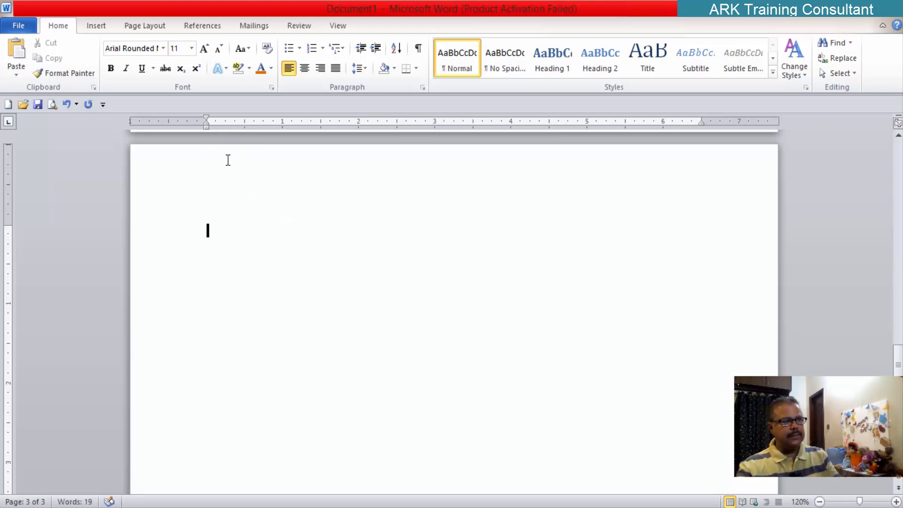
{"action": "scroll", "coordinate": [238, 171], "scroll_direction": "down", "scroll_amount": 10}
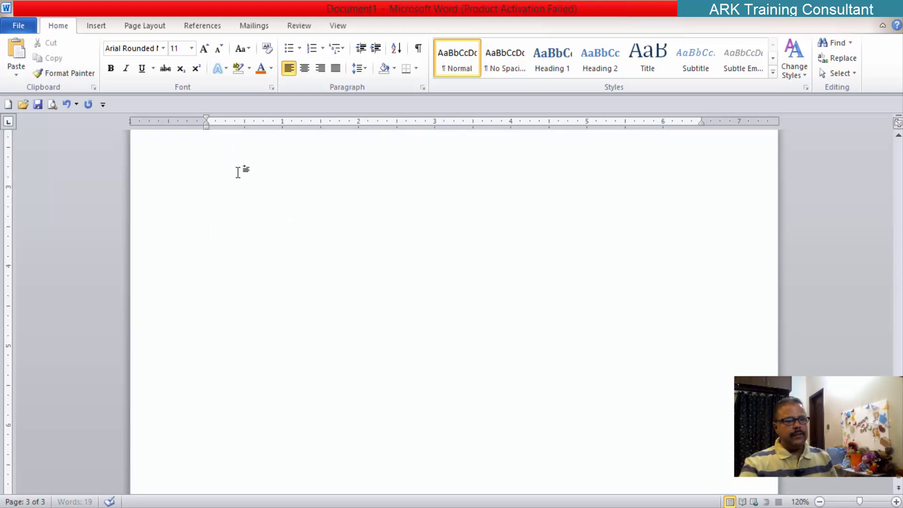
{"action": "scroll", "coordinate": [243, 175], "scroll_direction": "down", "scroll_amount": 1}
{"action": "scroll", "coordinate": [247, 180], "scroll_direction": "up", "scroll_amount": 15}
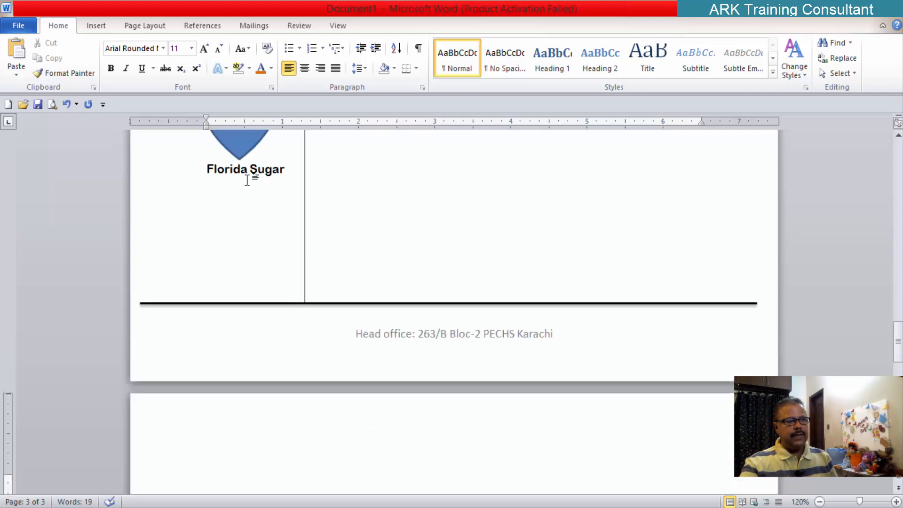
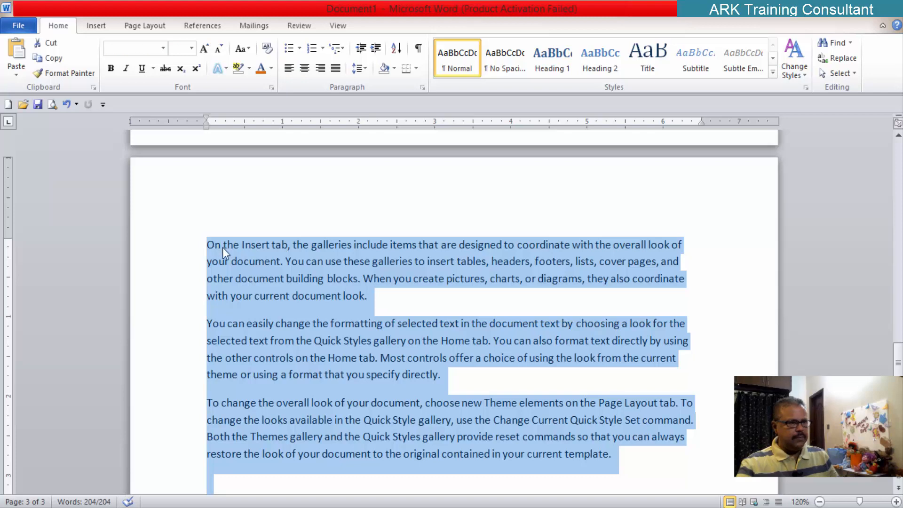
- Justify the three sample paragraphs on the third page
{"action": "left_click", "coordinate": [261, 273]}
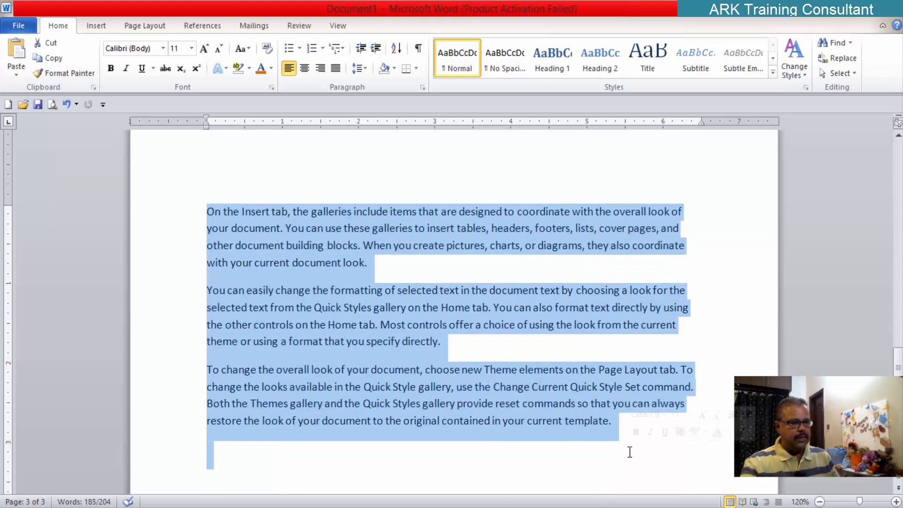
{"action": "key", "text": "ctrl+j"}
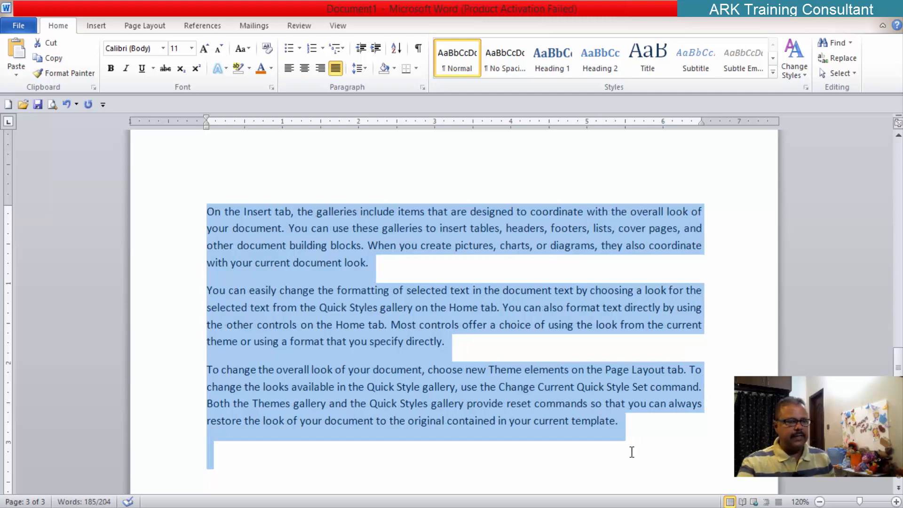
{"action": "left_click", "coordinate": [528, 269]}
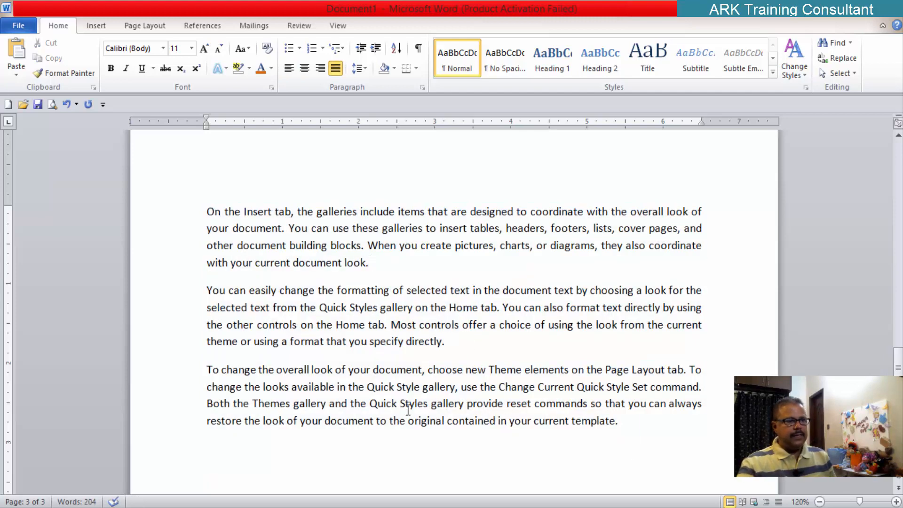
- Copy the second and third sample paragraphs and paste them below the third paragraph
{"action": "left_click_drag", "start_coordinate": [206, 290], "coordinate": [622, 423]}
{"action": "key", "text": "ctrl+c"}
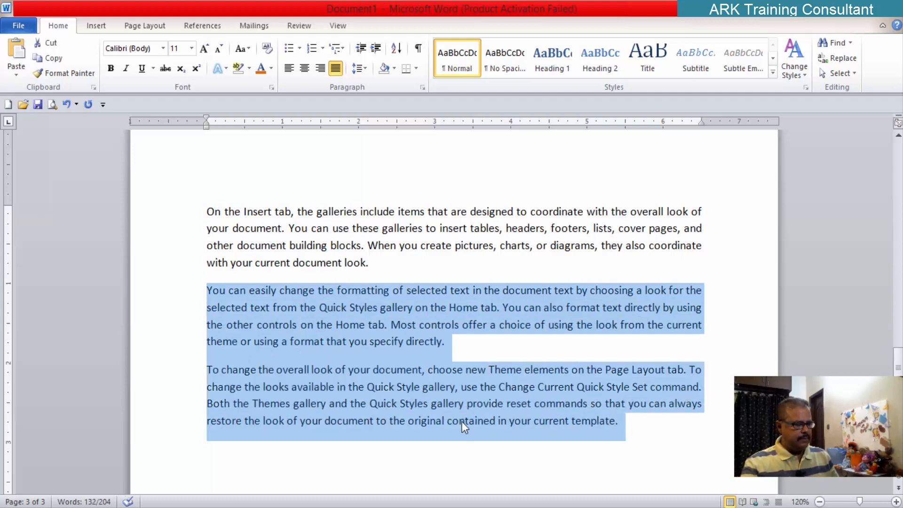
{"action": "left_click", "coordinate": [221, 459]}
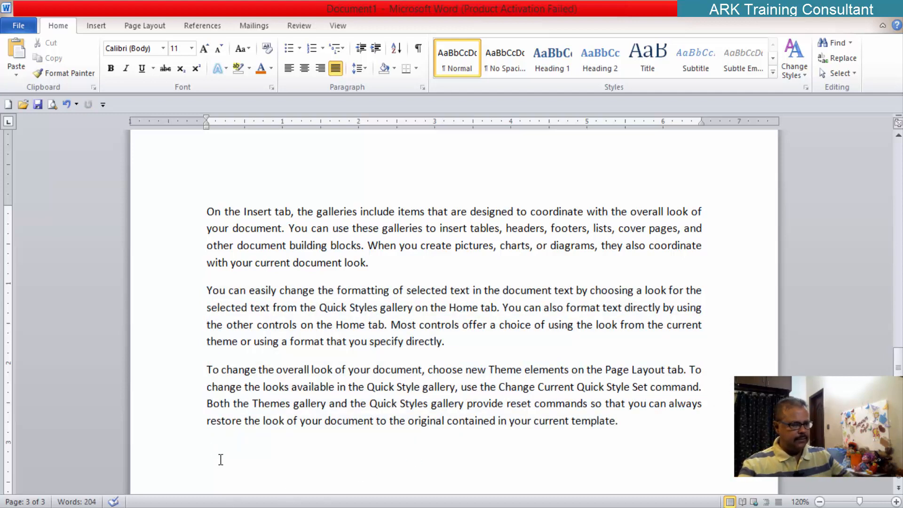
{"action": "key", "text": "ctrl+v"}
{"action": "scroll", "coordinate": [341, 460], "scroll_direction": "up", "scroll_amount": 1}
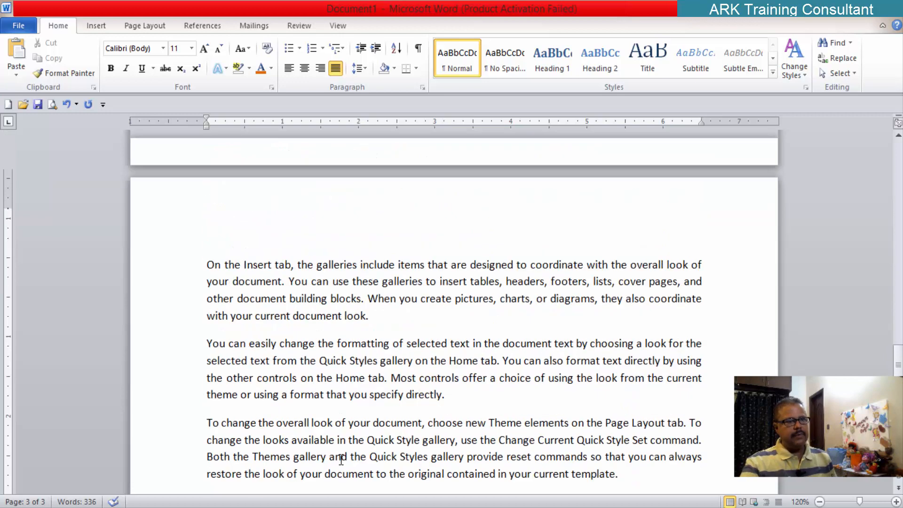
{"action": "scroll", "coordinate": [341, 460], "scroll_direction": "up", "scroll_amount": 2}
{"action": "scroll", "coordinate": [341, 459], "scroll_direction": "down", "scroll_amount": 3}
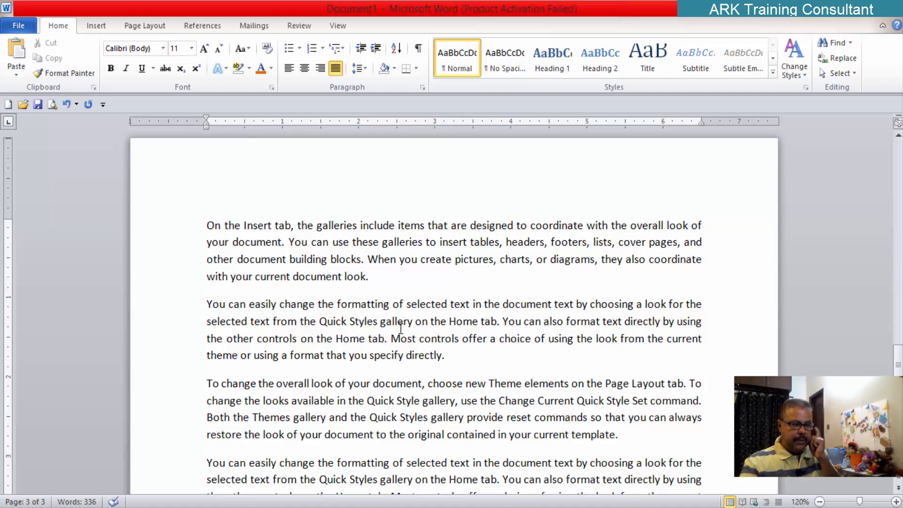
- Set the second paragraph's left indent to about 1.4 inches on the ruler
{"action": "left_click", "coordinate": [421, 317]}
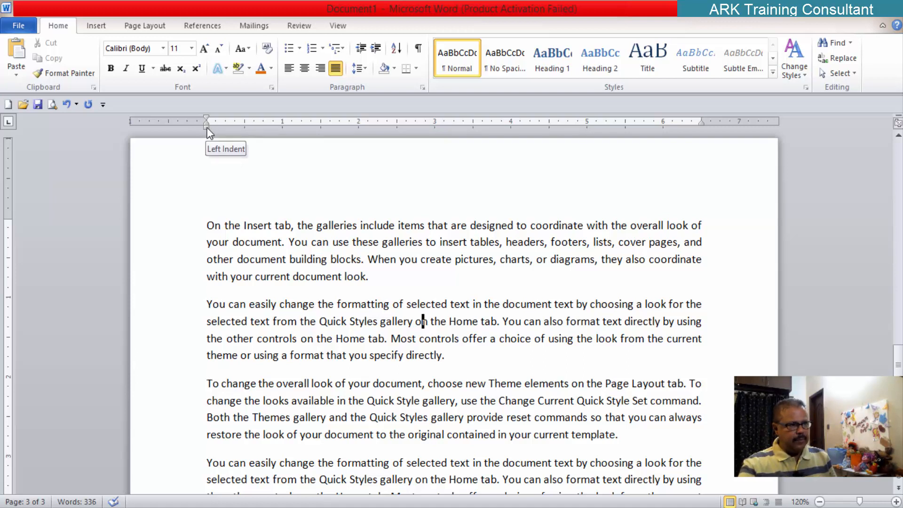
{"action": "left_click_drag", "start_coordinate": [207, 128], "coordinate": [295, 127]}
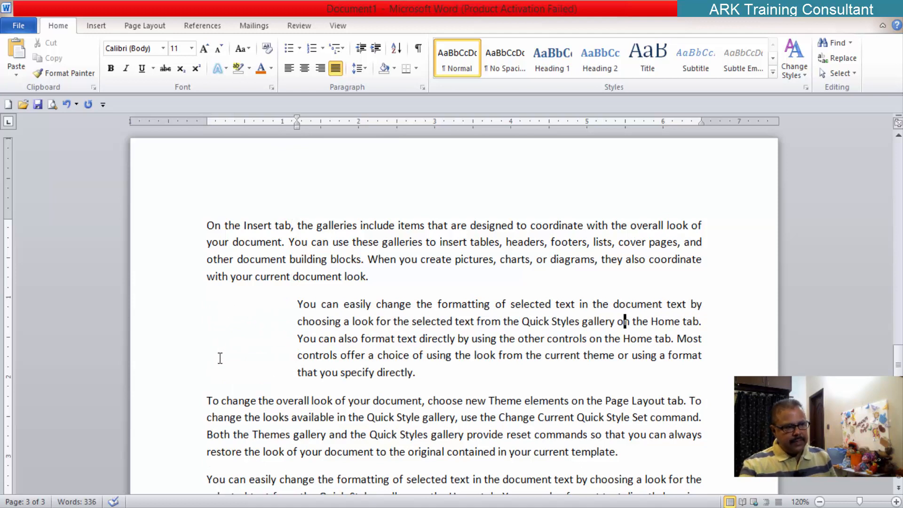
{"action": "left_click_drag", "start_coordinate": [297, 128], "coordinate": [311, 128]}
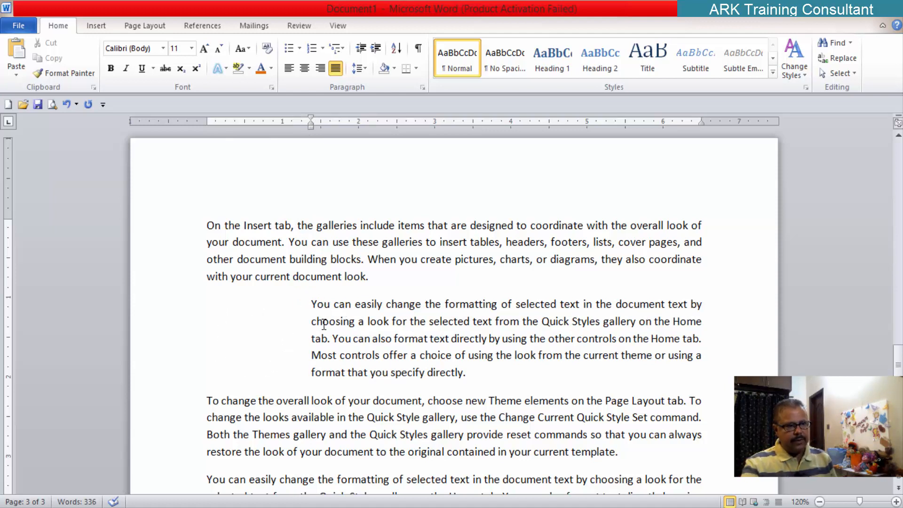
{"action": "left_click", "coordinate": [483, 376]}
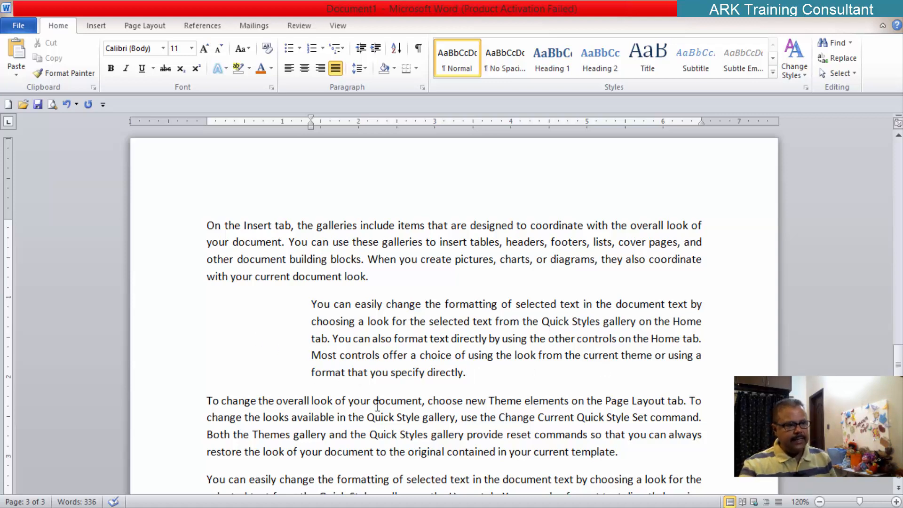
- Set the left indent of the third paragraph, starting "To change the overall look", to about 2.2 inches on the ruler
{"action": "scroll", "coordinate": [379, 414], "scroll_direction": "down", "scroll_amount": 2}
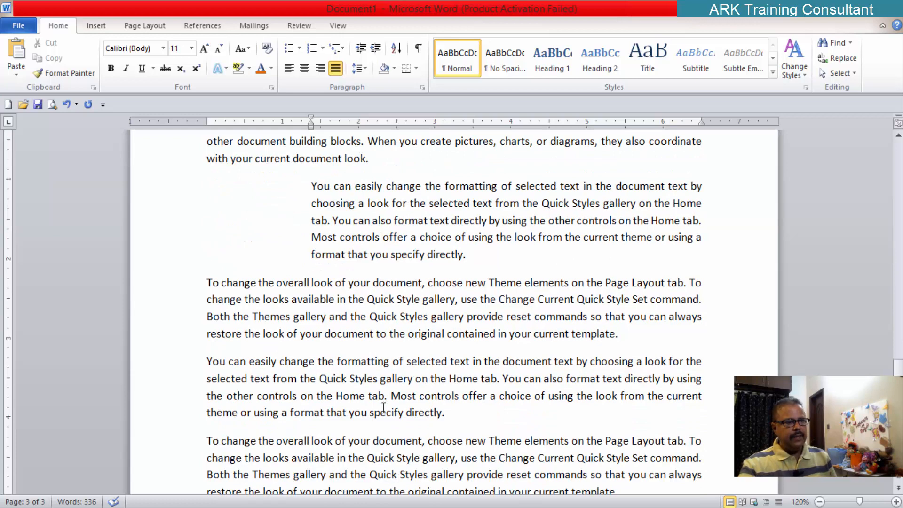
{"action": "left_click", "coordinate": [391, 319]}
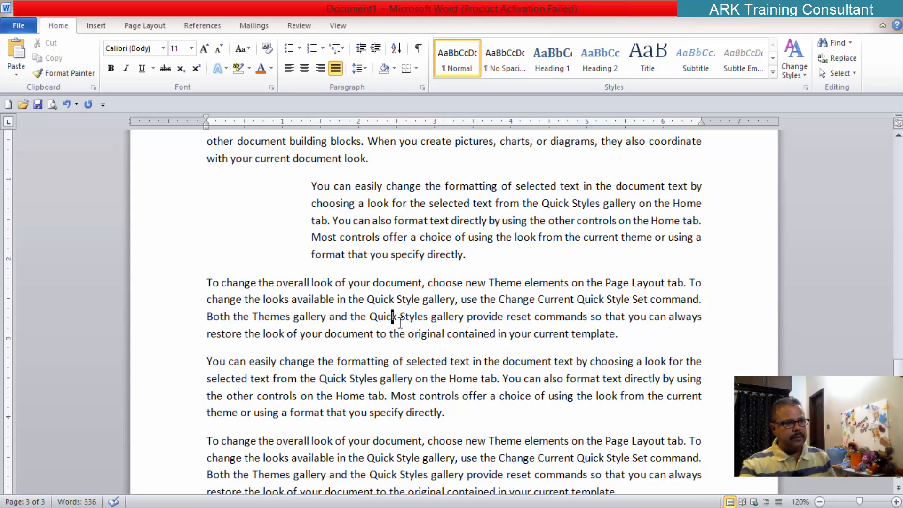
{"action": "left_click_drag", "start_coordinate": [206, 127], "coordinate": [374, 128]}
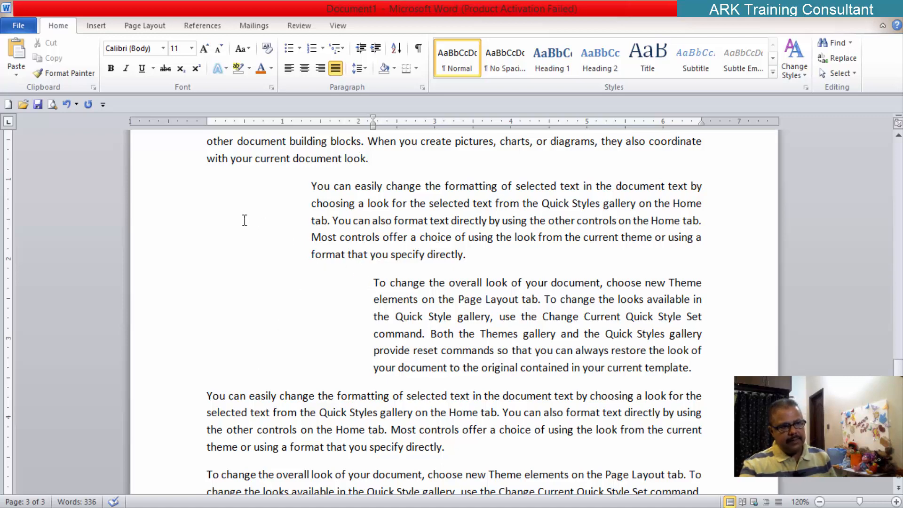
- Set the fourth paragraph's left indent to about 0.55 inches on the ruler
{"action": "scroll", "coordinate": [354, 317], "scroll_direction": "down", "scroll_amount": 2}
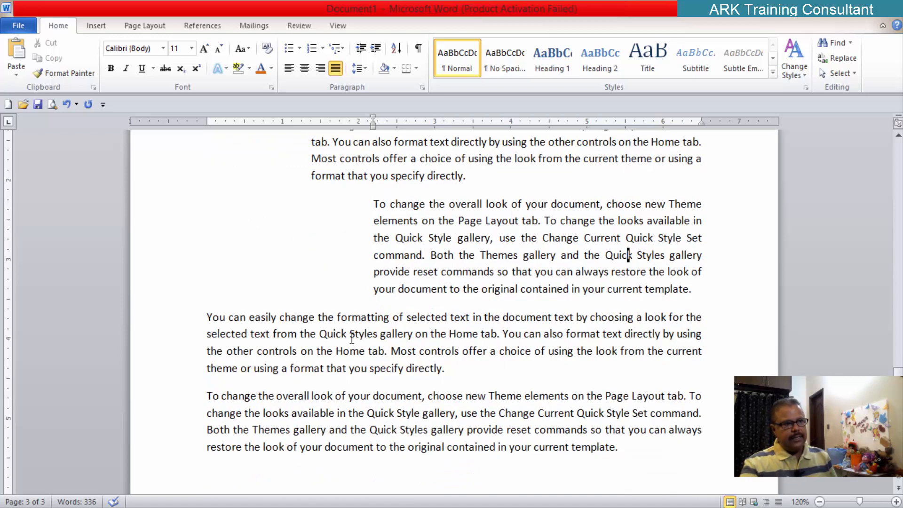
{"action": "left_click", "coordinate": [350, 349]}
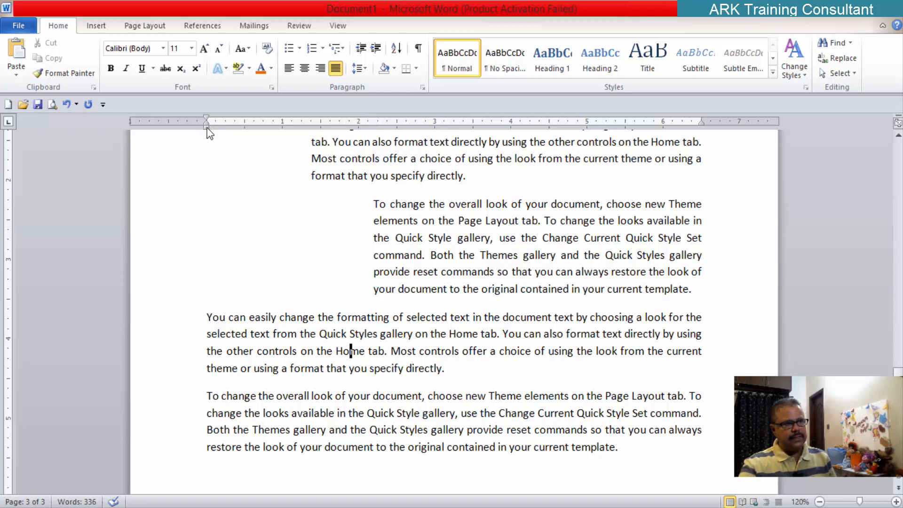
{"action": "left_click_drag", "start_coordinate": [207, 127], "coordinate": [249, 128]}
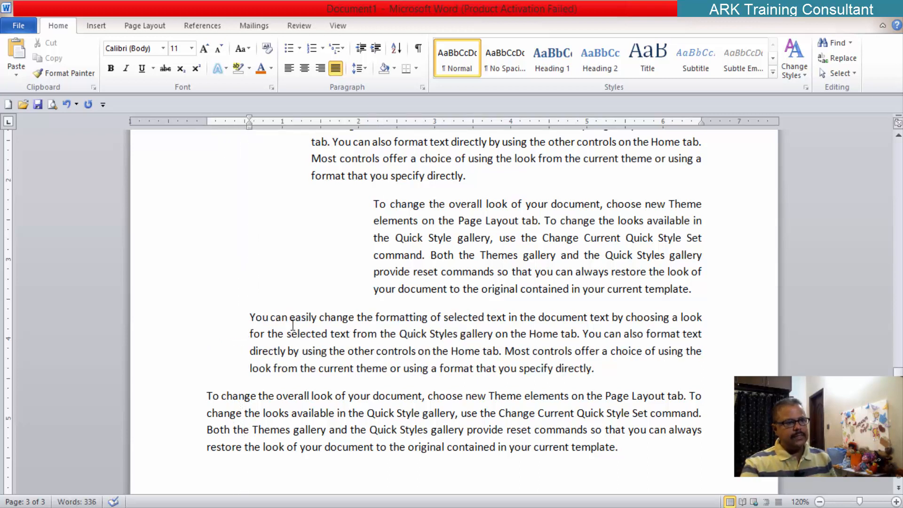
{"action": "scroll", "coordinate": [293, 325], "scroll_direction": "down", "scroll_amount": 3}
{"action": "scroll", "coordinate": [290, 325], "scroll_direction": "up", "scroll_amount": 4}
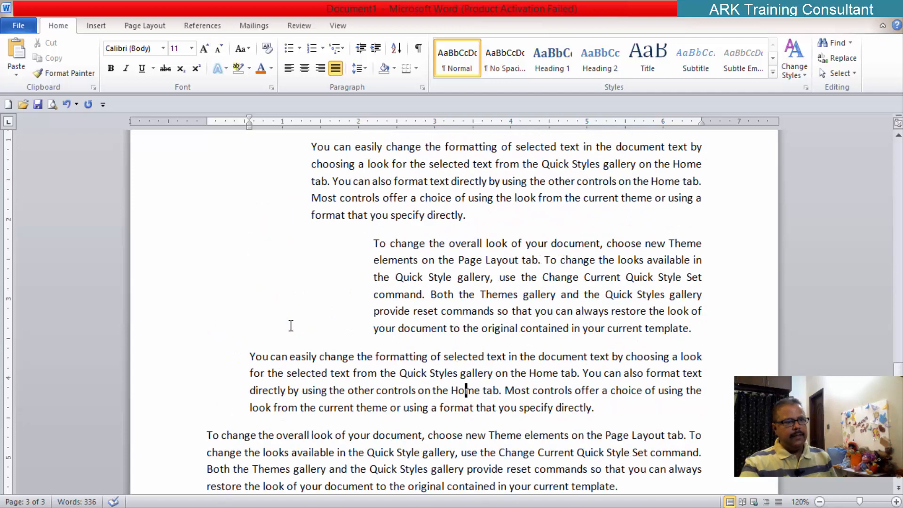
- Append the filler text "Ashasshkhas kh ahk ashk ashk asdhk sadhksdhksahksahkshkashk" to the second paragraph so it runs onto another line
{"action": "left_click", "coordinate": [470, 219]}
{"action": "type", "text": "jkasj"}
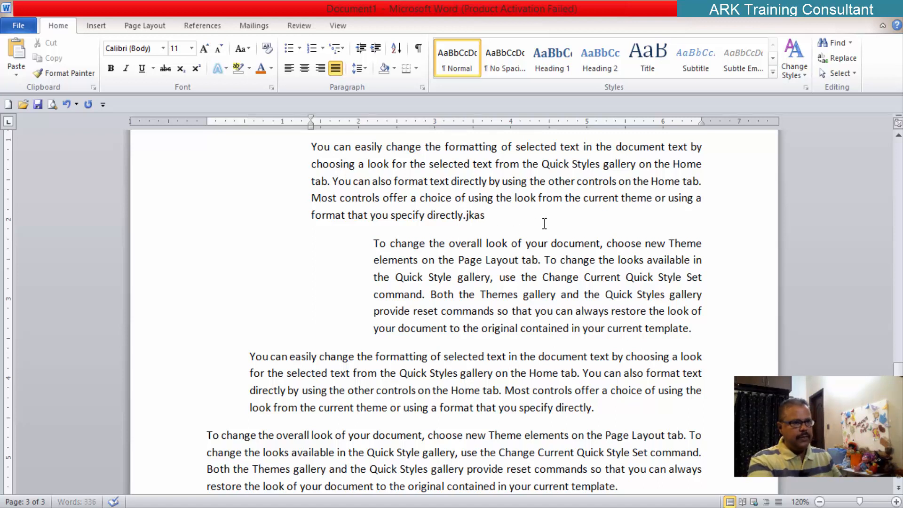
{"action": "key", "text": "BackSpace"}
{"action": "key", "text": "BackSpace"}
{"action": "key", "text": "BackSpace"}
{"action": "key", "text": "BackSpace"}
{"action": "key", "text": "BackSpace"}
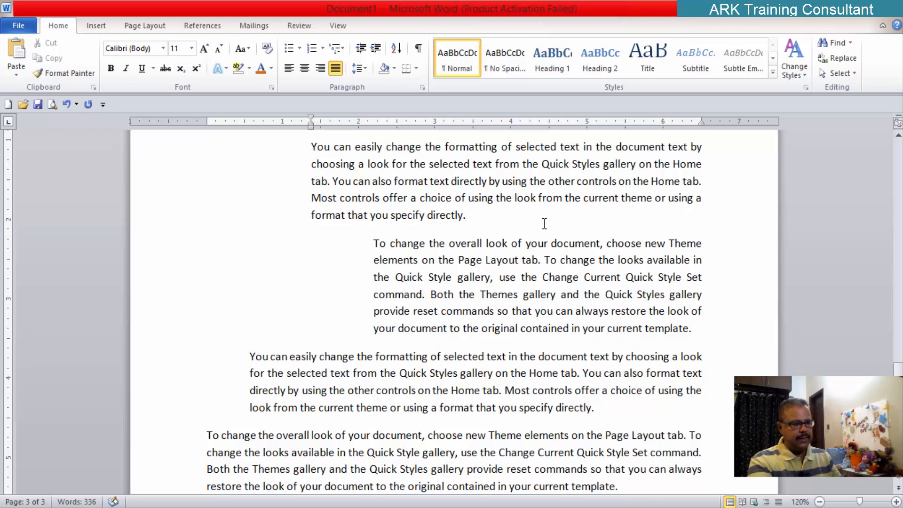
{"action": "type", "text": "that you specify directly. Ashasshkhas kh ahk ashk"}
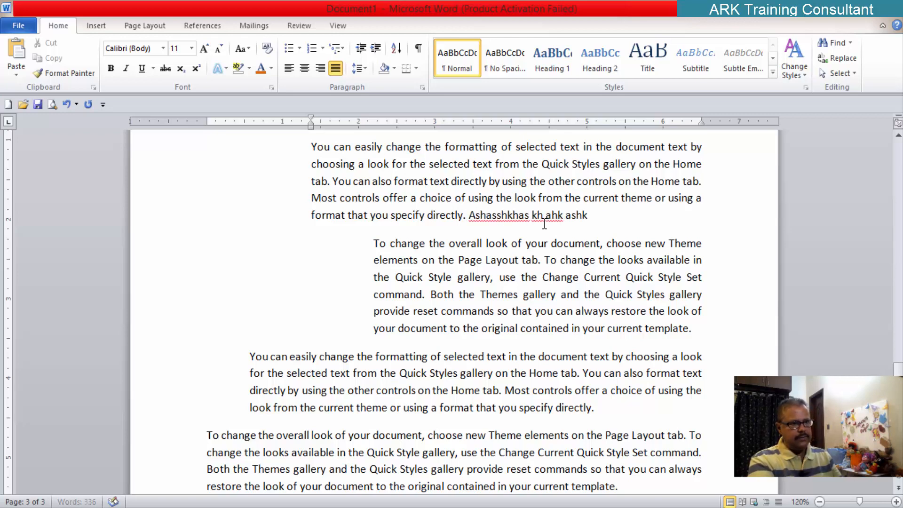
{"action": "type", "text": " ashk asdhk sadhksdhksahksahkshkashk"}
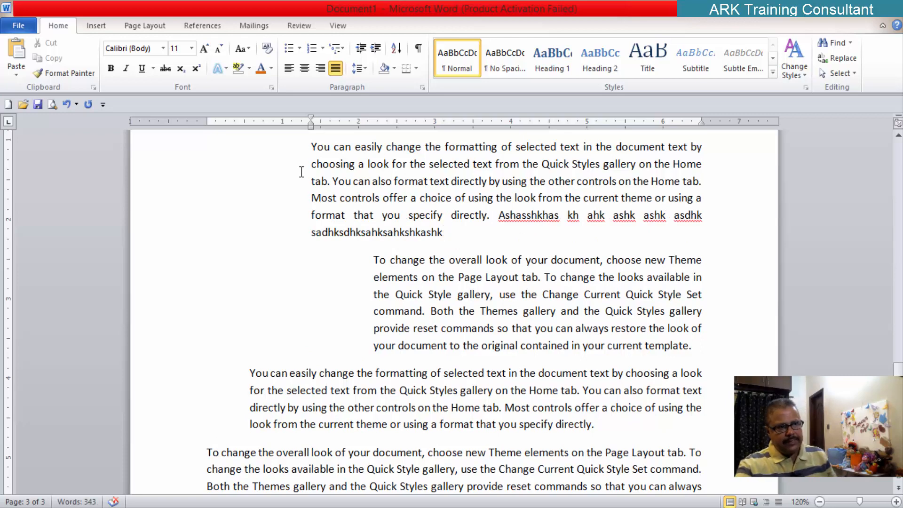
- Append the filler text "Ahkashkashkashkask ass as kas kas kash kas hkasdshk ashk asdh ksahkasdh" to the end of the third paragraph
{"action": "left_click", "coordinate": [693, 347]}
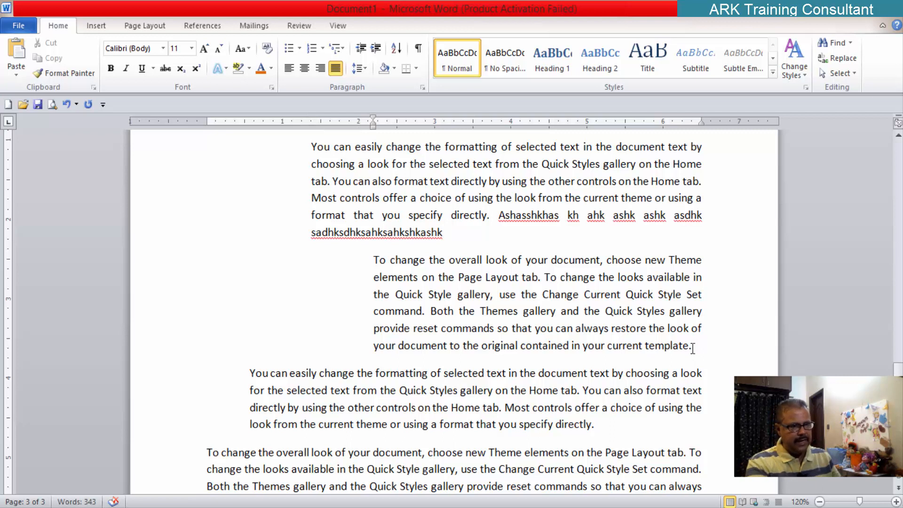
{"action": "key", "text": "Return"}
{"action": "type", "text": "Ahkashkashkashkask ass as kas k"}
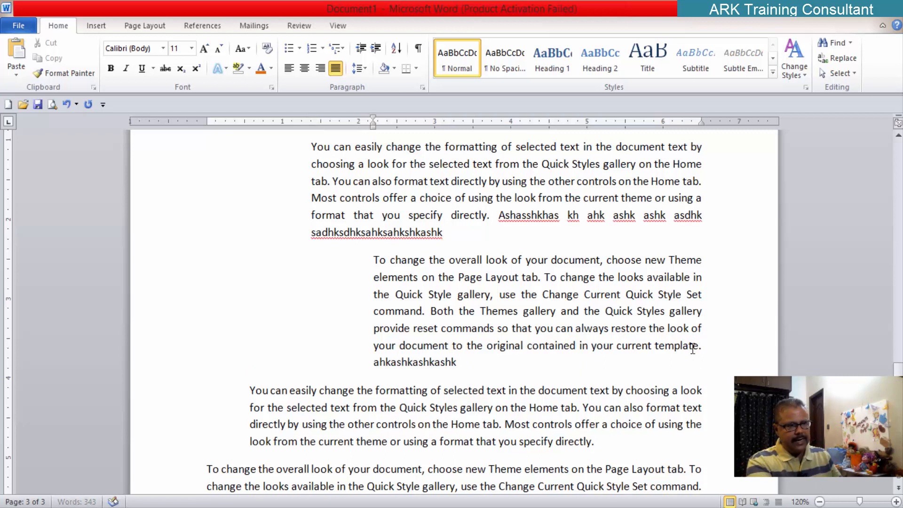
{"action": "type", "text": "as kash kas hkasdshk ashk asdh ksahkasdh"}
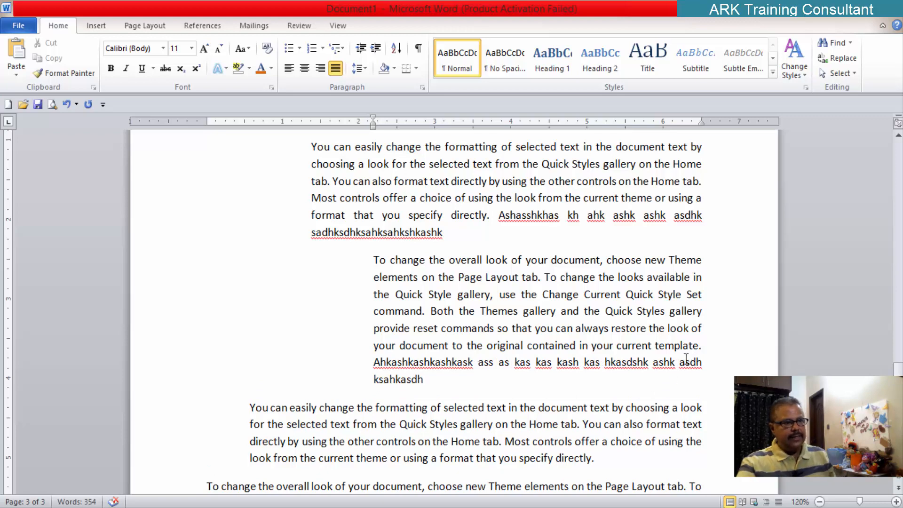
{"action": "scroll", "coordinate": [686, 360], "scroll_direction": "down", "scroll_amount": 2}
{"action": "scroll", "coordinate": [489, 332], "scroll_direction": "up", "scroll_amount": 2}
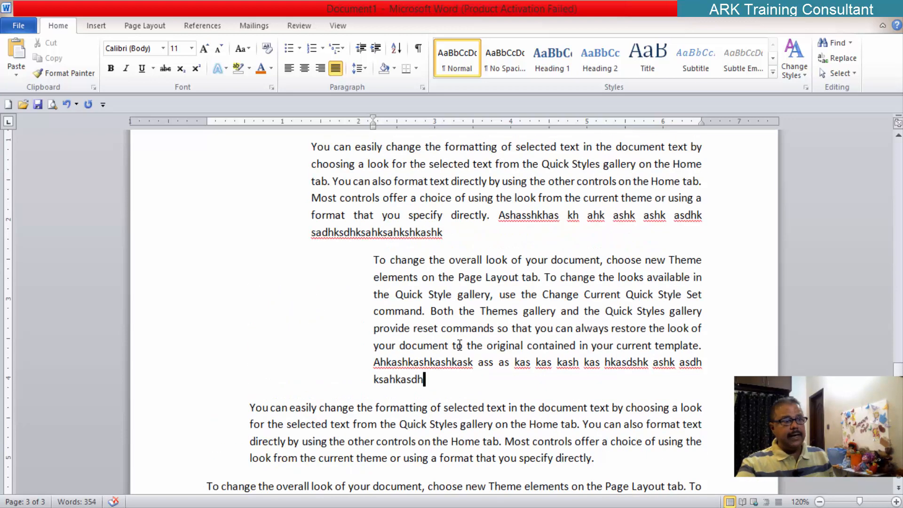
- Reset the third paragraph's left indent to 0 on the ruler, in line with the page margin
{"action": "scroll", "coordinate": [312, 228], "scroll_direction": "up", "scroll_amount": 2}
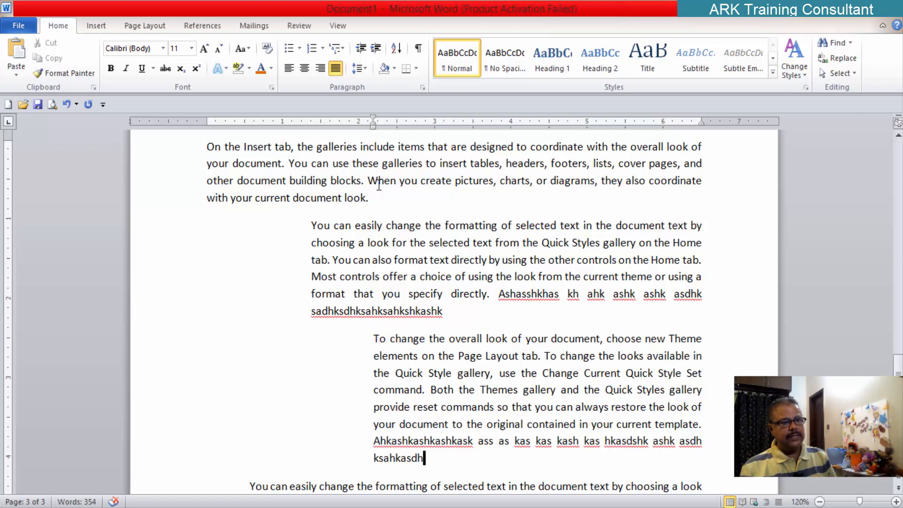
{"action": "left_click", "coordinate": [454, 356]}
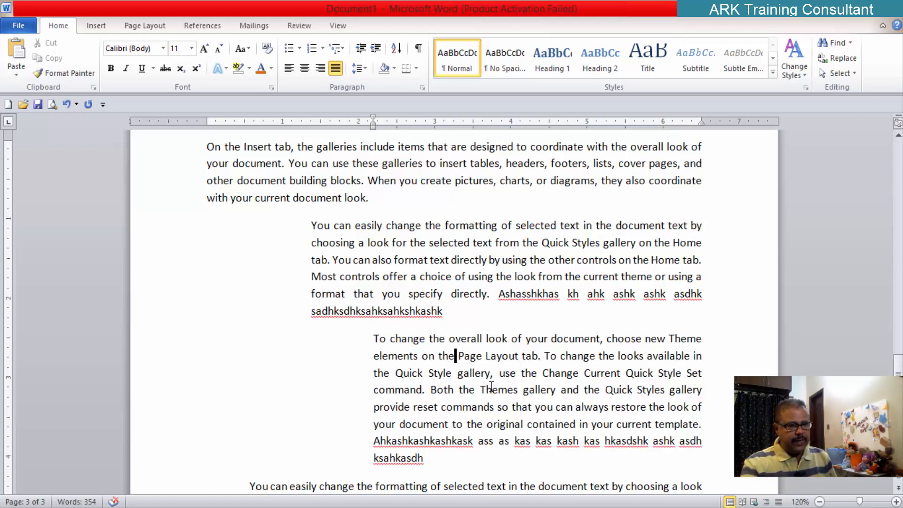
{"action": "left_click_drag", "start_coordinate": [373, 125], "coordinate": [207, 122]}
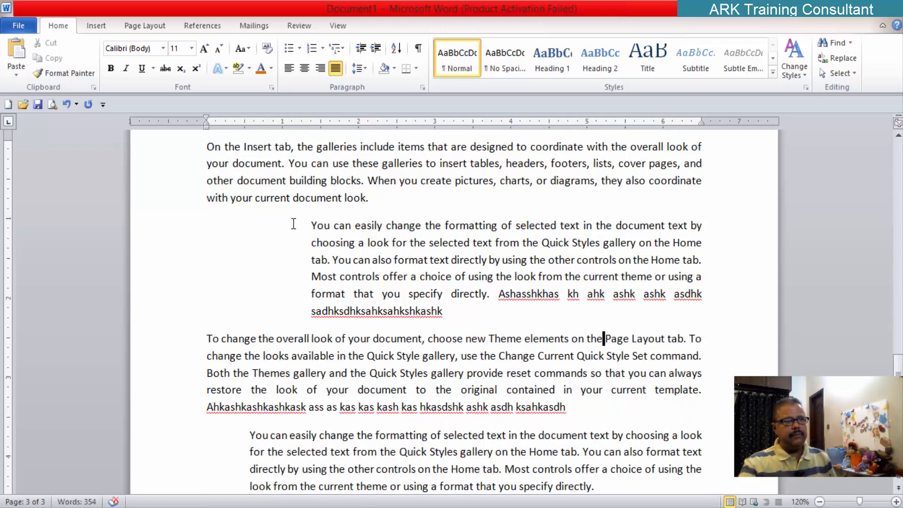
- Set the left indent of the fourth paragraph, starting "You can easily change", to about 1.4 inches on the ruler
{"action": "scroll", "coordinate": [273, 299], "scroll_direction": "down", "scroll_amount": 2}
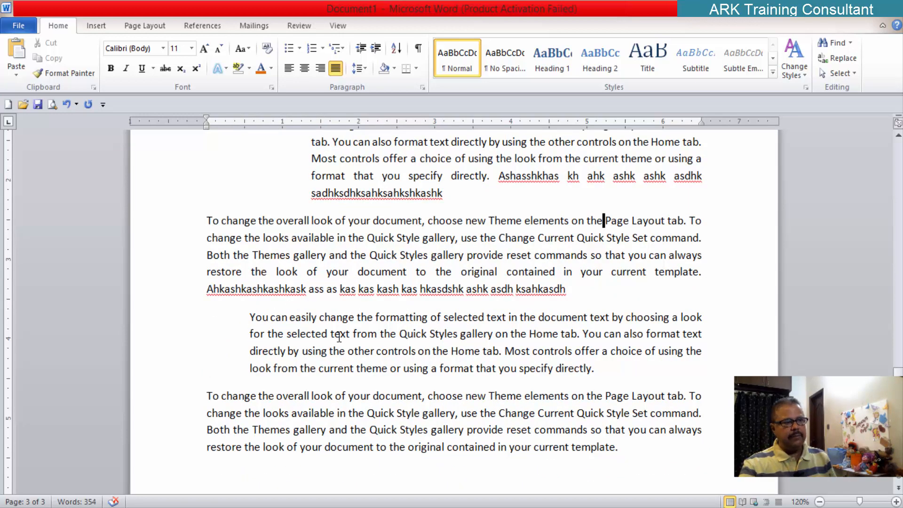
{"action": "left_click", "coordinate": [318, 338]}
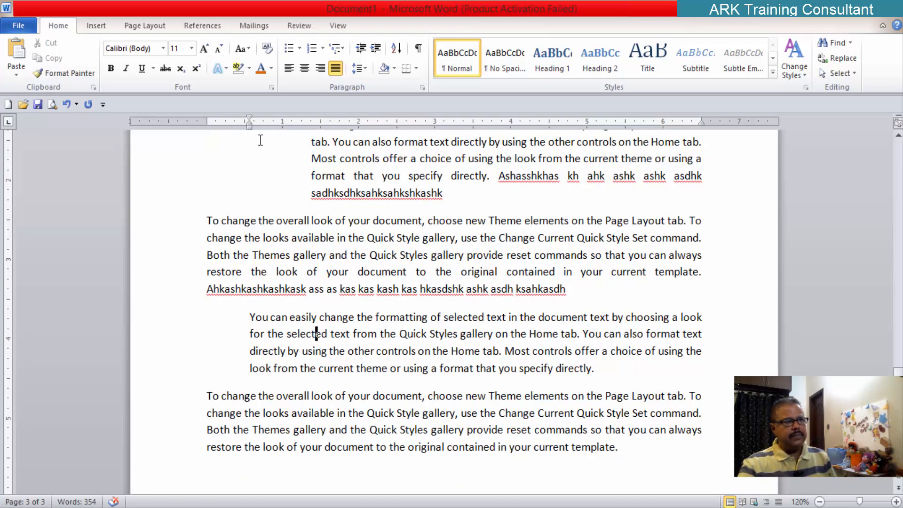
{"action": "mouse_move", "coordinate": [250, 121]}
{"action": "left_mouse_down"}
{"action": "mouse_move", "coordinate": [323, 132]}
{"action": "mouse_move", "coordinate": [311, 129]}
{"action": "left_mouse_up"}
{"action": "scroll", "coordinate": [268, 214], "scroll_direction": "up", "scroll_amount": 3}
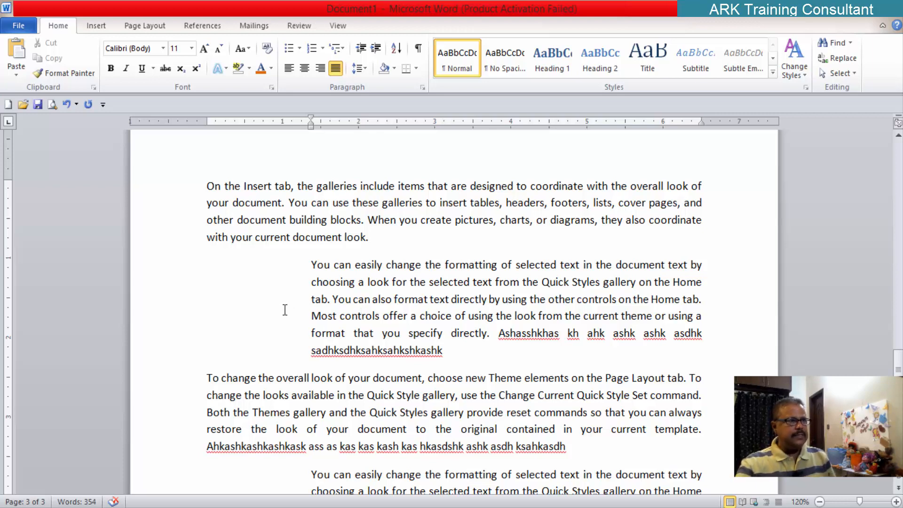
{"action": "scroll", "coordinate": [284, 311], "scroll_direction": "down", "scroll_amount": 4}
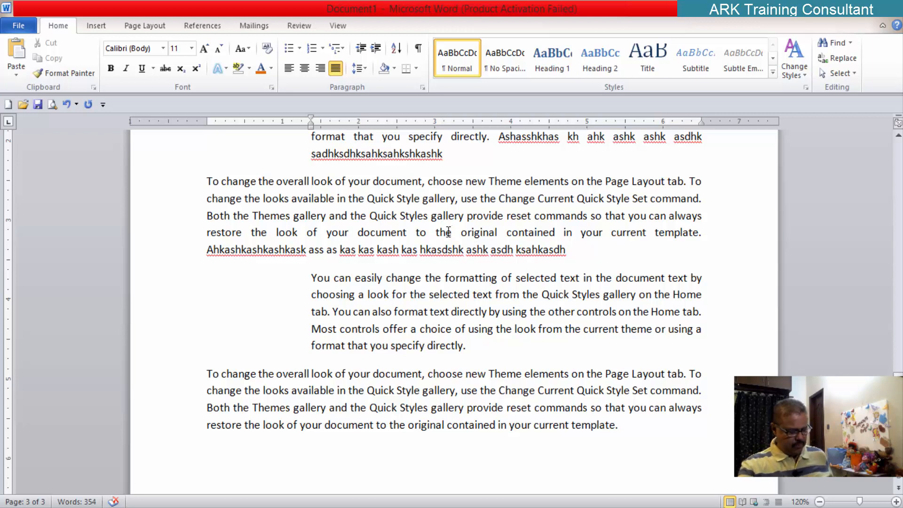
- Increase the second paragraph's left indent to about 1.6 inches on the ruler
{"action": "scroll", "coordinate": [469, 197], "scroll_direction": "up", "scroll_amount": 1}
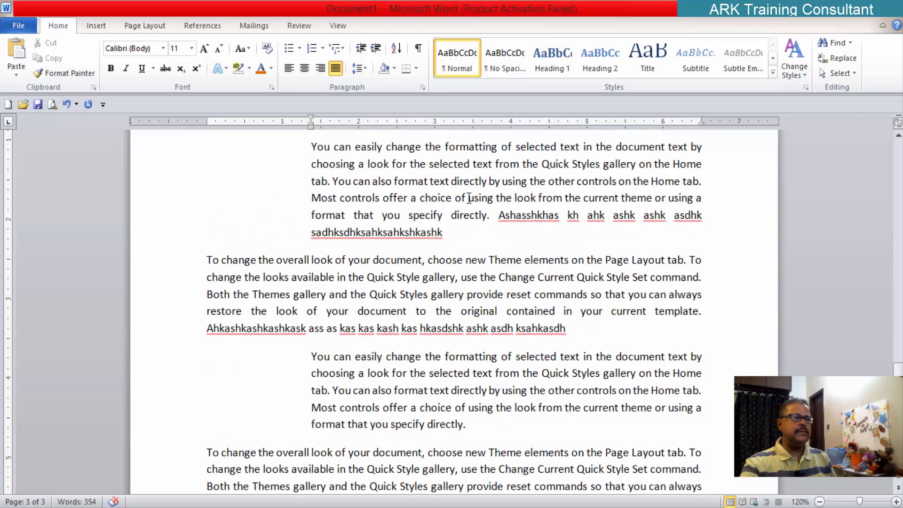
{"action": "scroll", "coordinate": [463, 186], "scroll_direction": "up", "scroll_amount": 1}
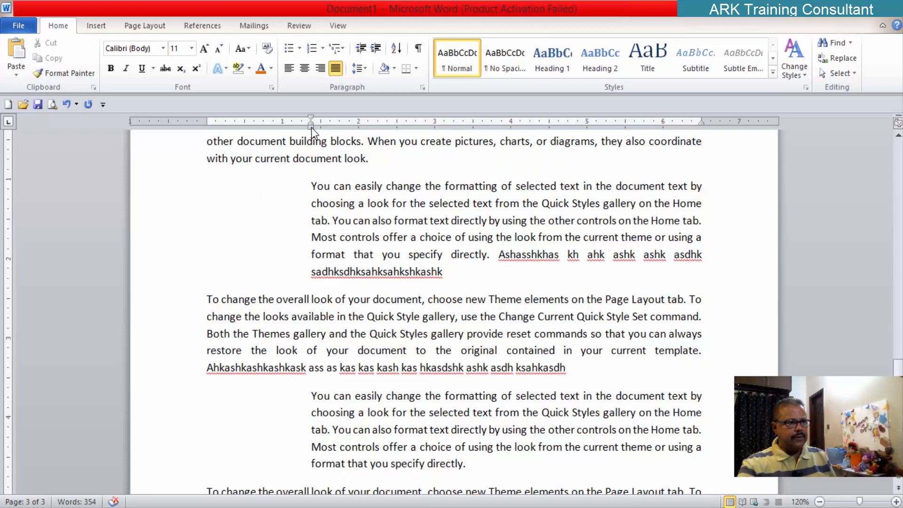
{"action": "left_click_drag", "start_coordinate": [311, 128], "coordinate": [325, 128]}
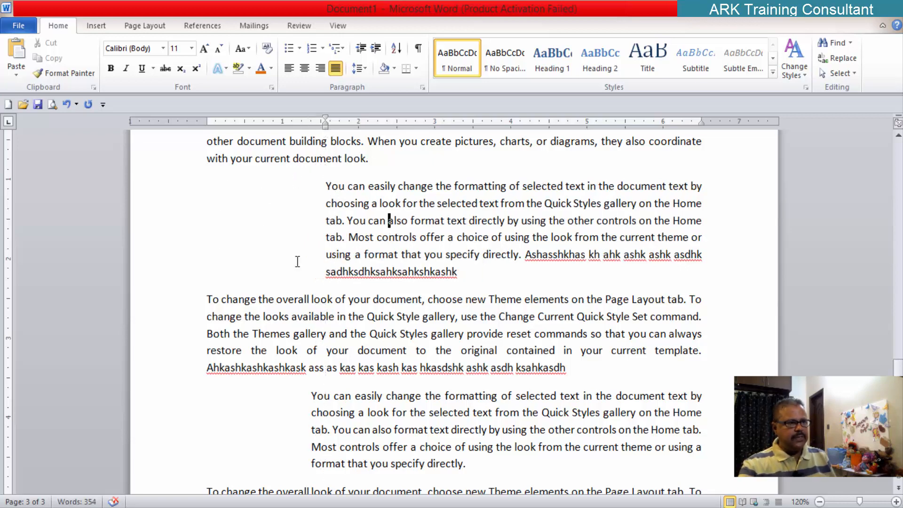
- Insert the picture "logo of a sail" from My Pictures into the second paragraph, just before "tab. Most controls offer"
{"action": "left_click", "coordinate": [254, 238]}
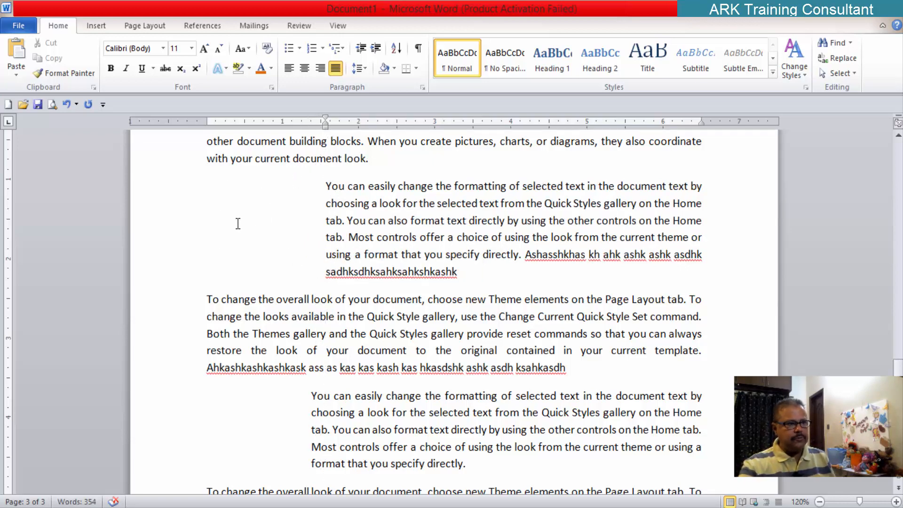
{"action": "left_click", "coordinate": [97, 27]}
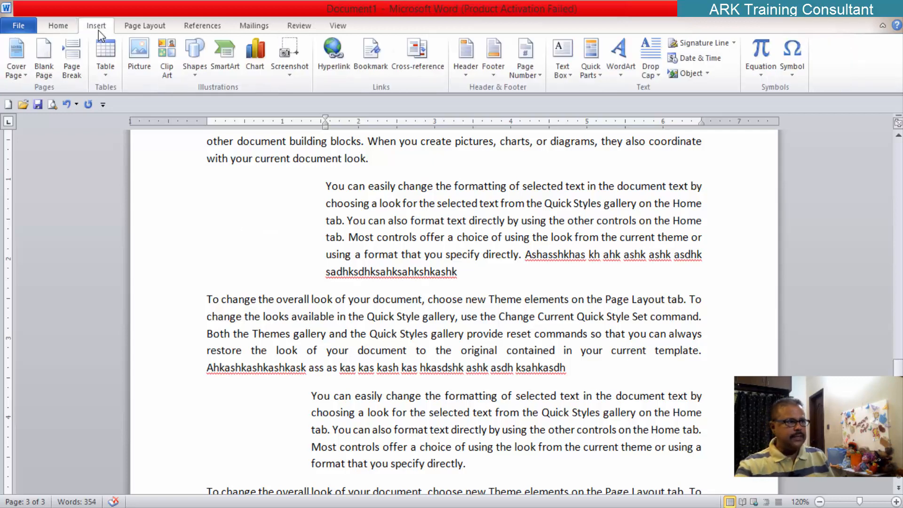
{"action": "left_click", "coordinate": [196, 73]}
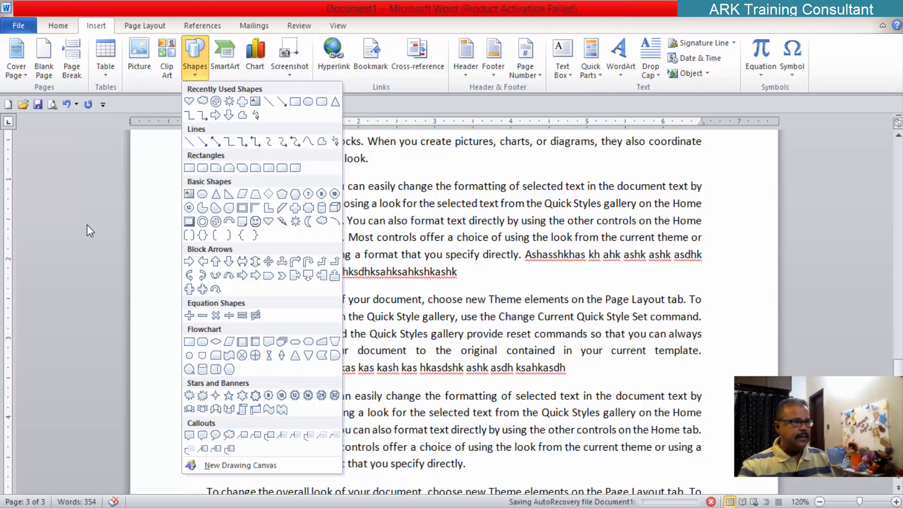
{"action": "key", "text": "Escape"}
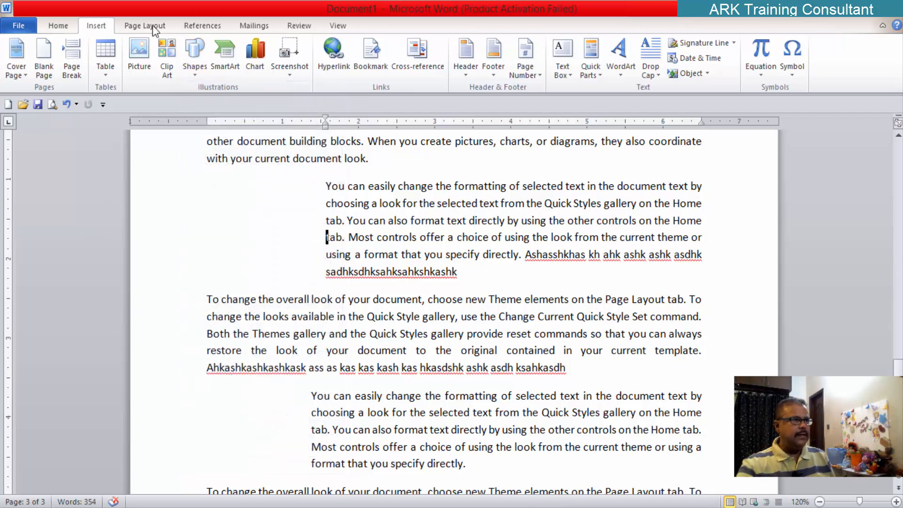
{"action": "left_click", "coordinate": [140, 50]}
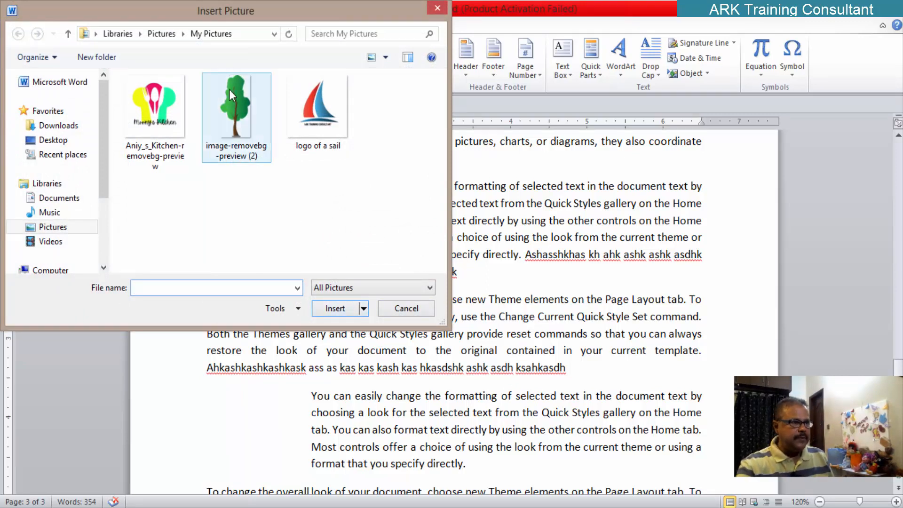
{"action": "left_click", "coordinate": [238, 104]}
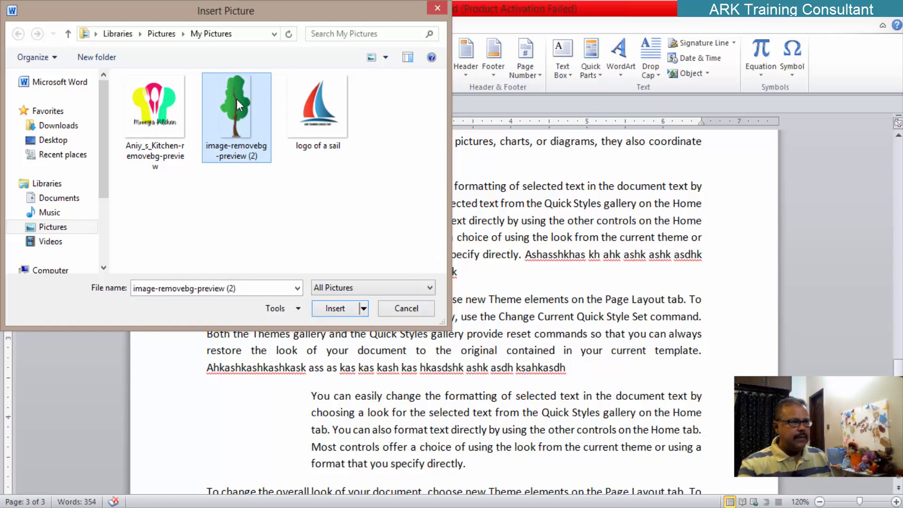
{"action": "left_click", "coordinate": [328, 117]}
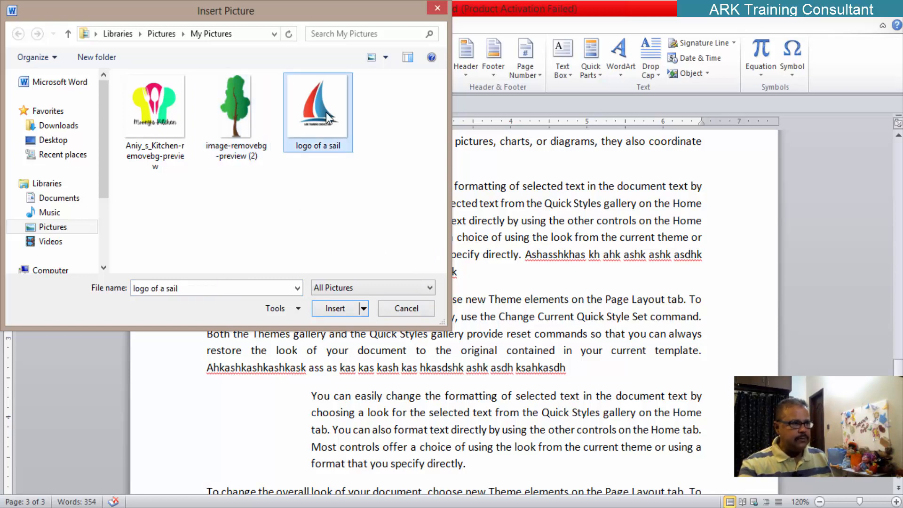
{"action": "left_click", "coordinate": [337, 312]}
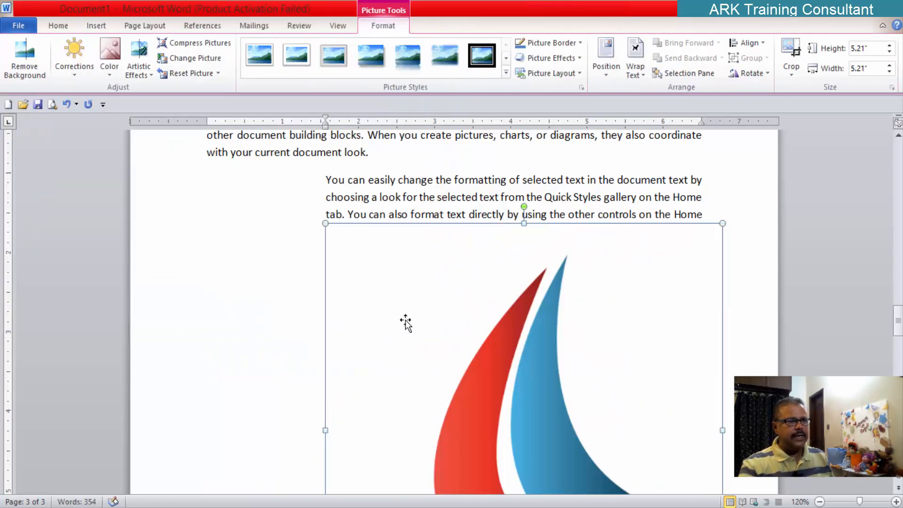
- Shrink the inserted sail logo proportionally to about 1.19 inches high and wide
{"action": "scroll", "coordinate": [407, 322], "scroll_direction": "down", "scroll_amount": 3}
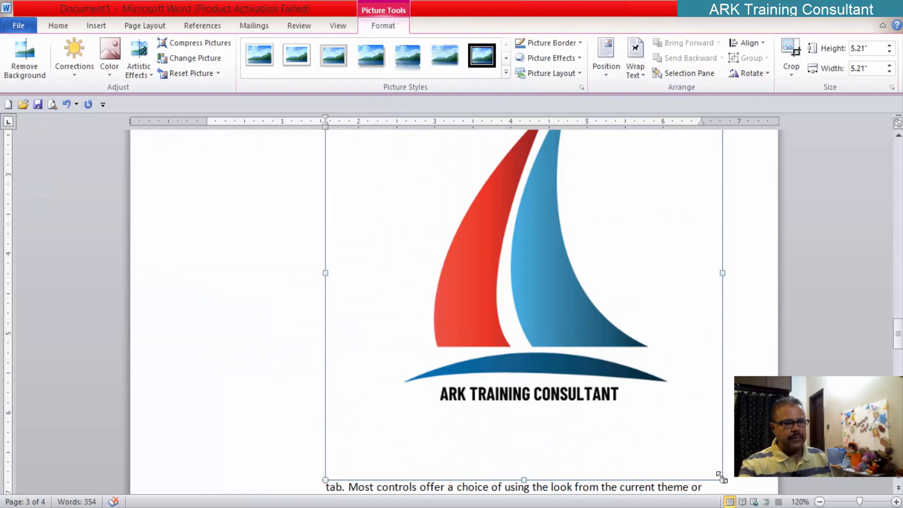
{"action": "left_click_drag", "start_coordinate": [721, 471], "coordinate": [497, 127]}
{"action": "scroll", "coordinate": [523, 254], "scroll_direction": "down", "scroll_amount": 3}
{"action": "scroll", "coordinate": [521, 257], "scroll_direction": "up", "scroll_amount": 7}
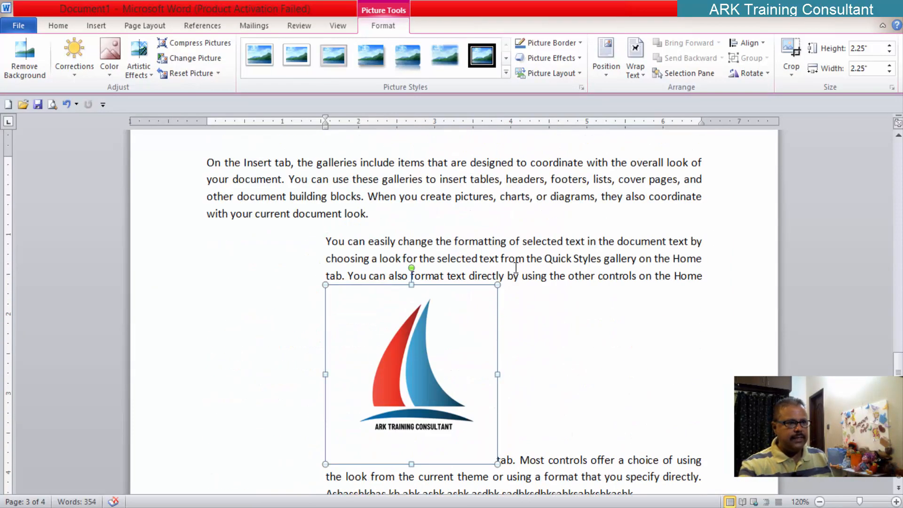
{"action": "left_click_drag", "start_coordinate": [496, 465], "coordinate": [441, 365]}
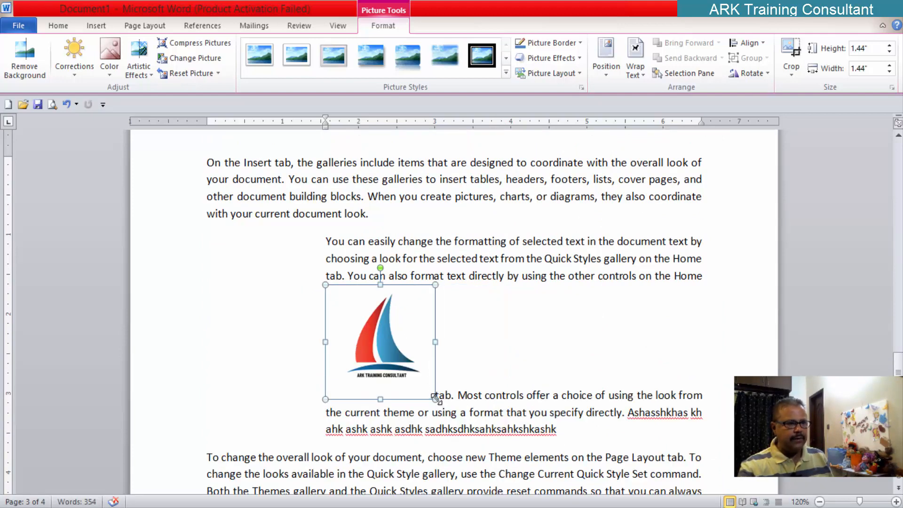
{"action": "left_click_drag", "start_coordinate": [435, 399], "coordinate": [417, 380]}
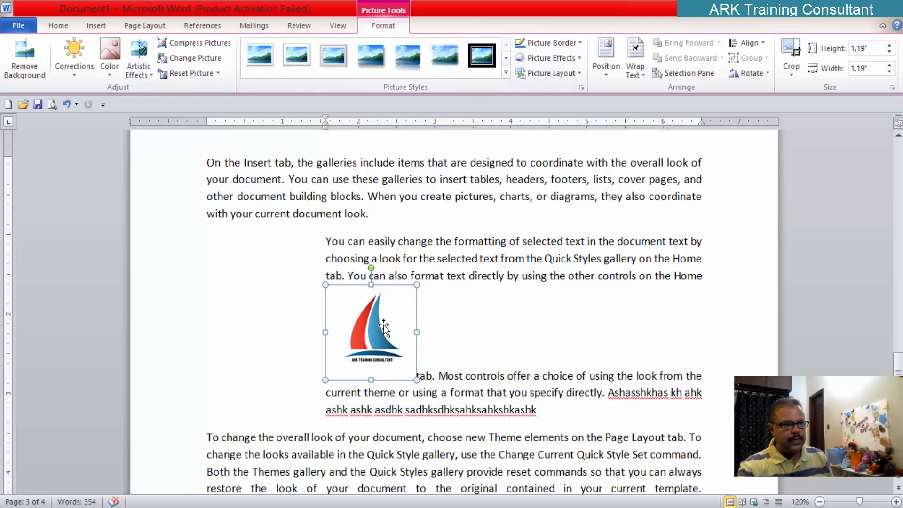
- Set the sail logo's text wrapping to Square
{"action": "left_click", "coordinate": [468, 317]}
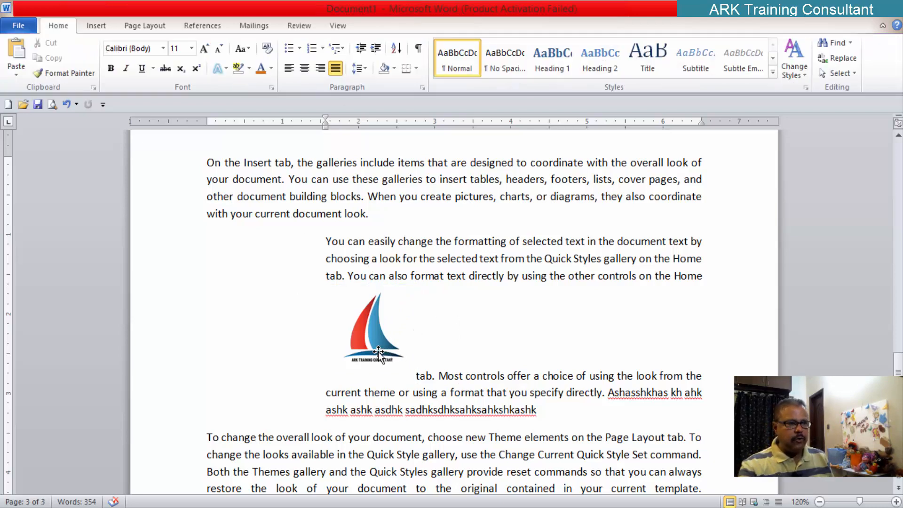
{"action": "double_click", "coordinate": [378, 351]}
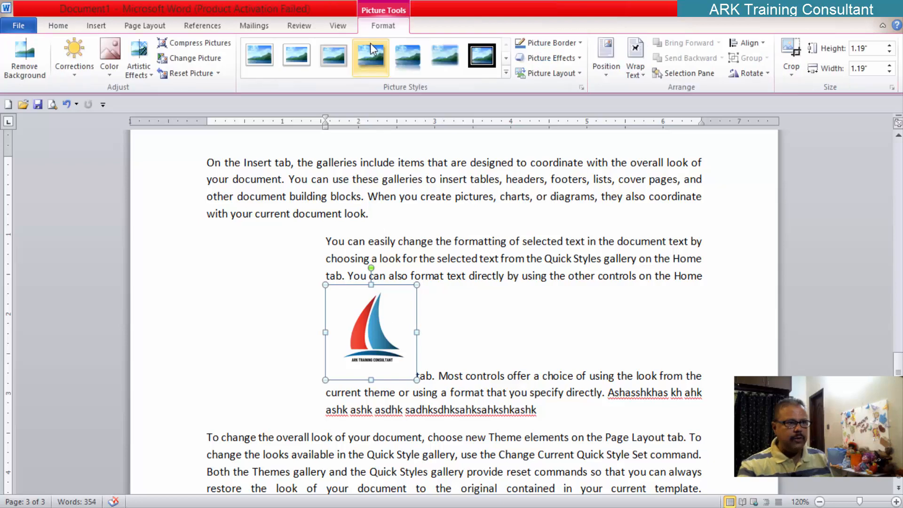
{"action": "left_click", "coordinate": [523, 332]}
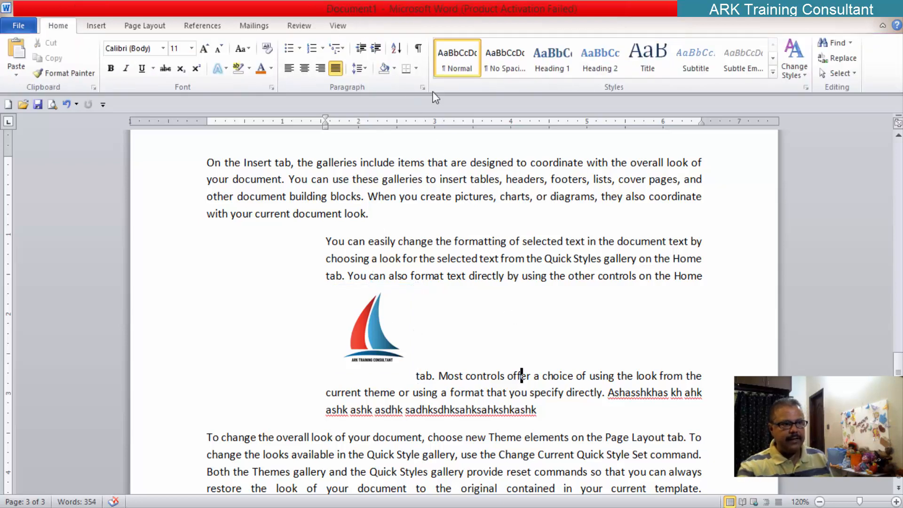
{"action": "double_click", "coordinate": [383, 325]}
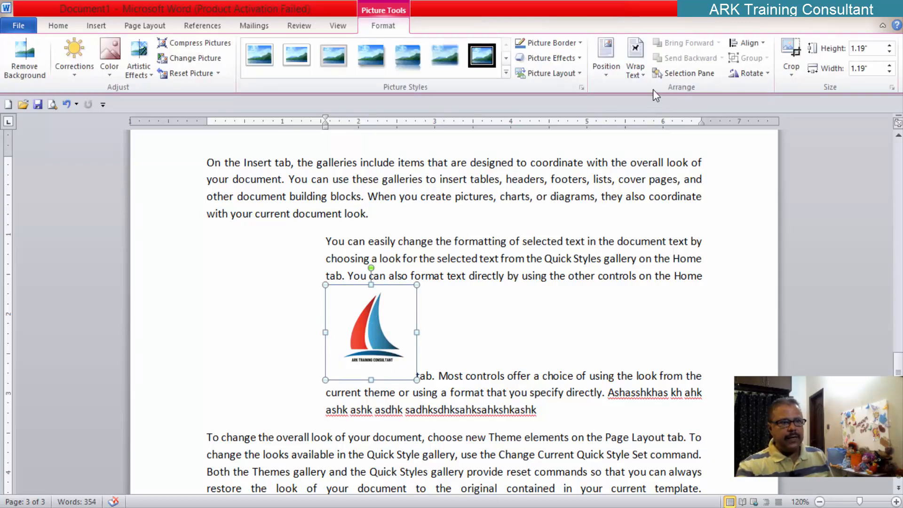
{"action": "left_click", "coordinate": [645, 75]}
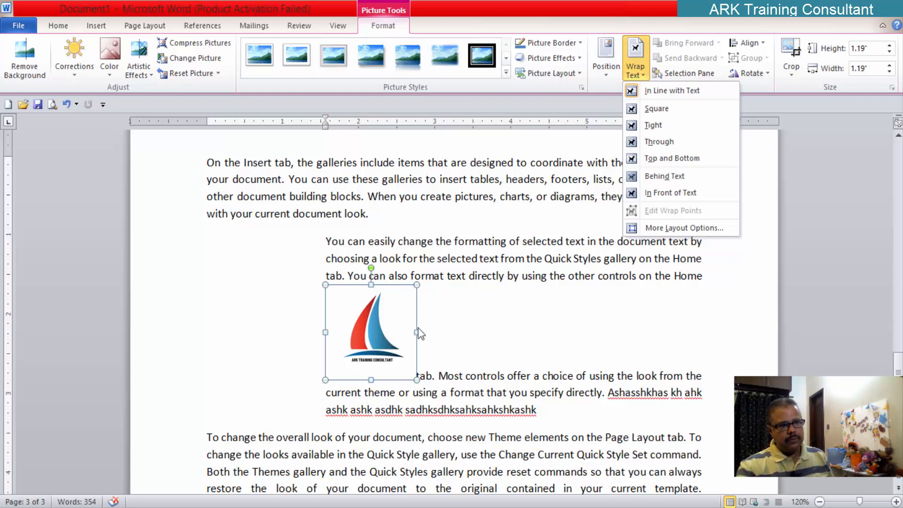
{"action": "left_click", "coordinate": [662, 111]}
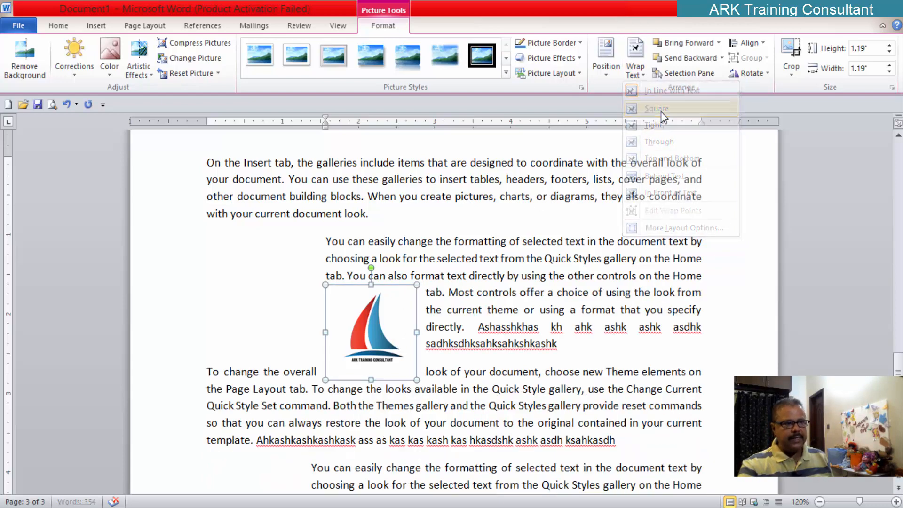
- Move the sail logo into the middle of the second paragraph so the text wraps on both sides
{"action": "left_click_drag", "start_coordinate": [387, 327], "coordinate": [508, 297]}
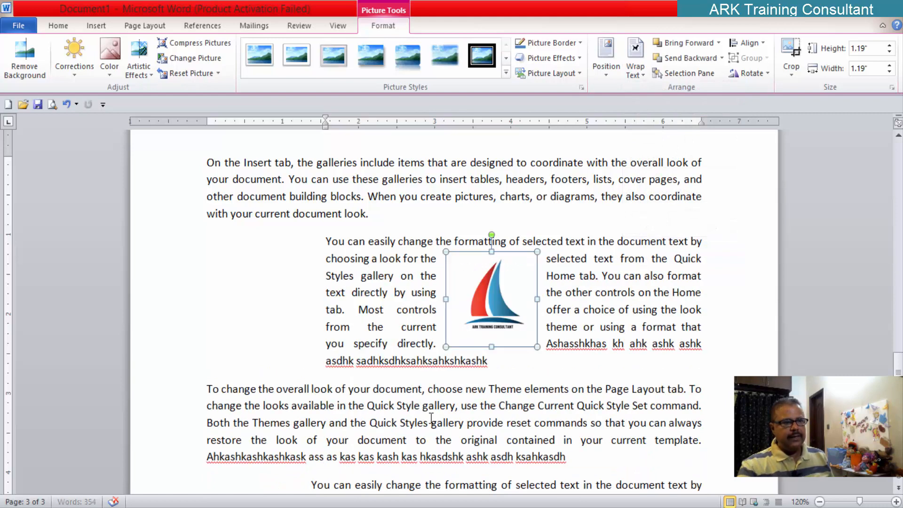
{"action": "left_click_drag", "start_coordinate": [484, 328], "coordinate": [491, 338]}
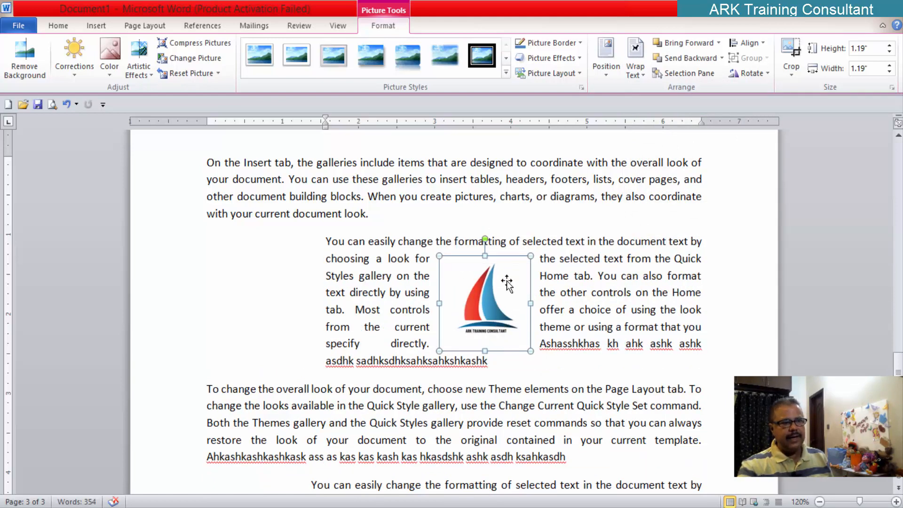
{"action": "scroll", "coordinate": [512, 365], "scroll_direction": "down", "scroll_amount": 1}
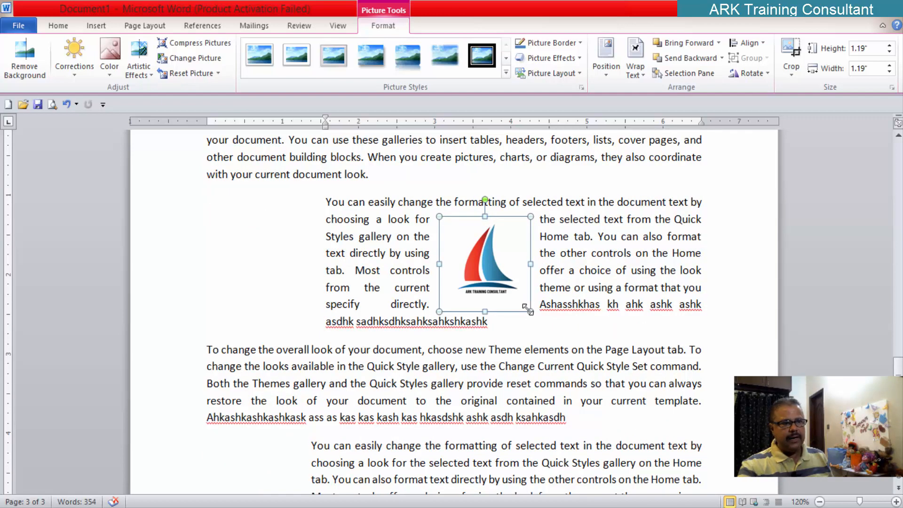
- Shrink the sail logo proportionally to about 0.95 inches high and wide and set its text wrapping to Tight
{"action": "left_click_drag", "start_coordinate": [530, 312], "coordinate": [511, 292]}
{"action": "left_click", "coordinate": [561, 290]}
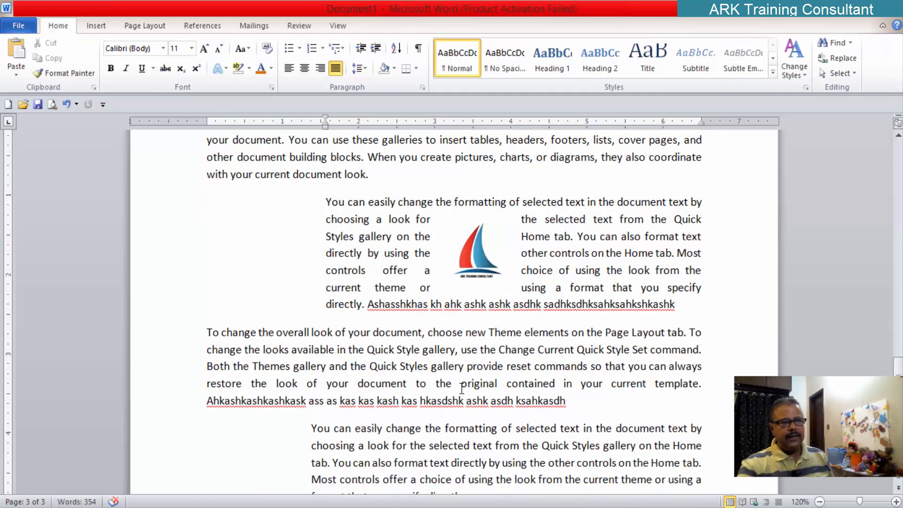
{"action": "left_click", "coordinate": [477, 278]}
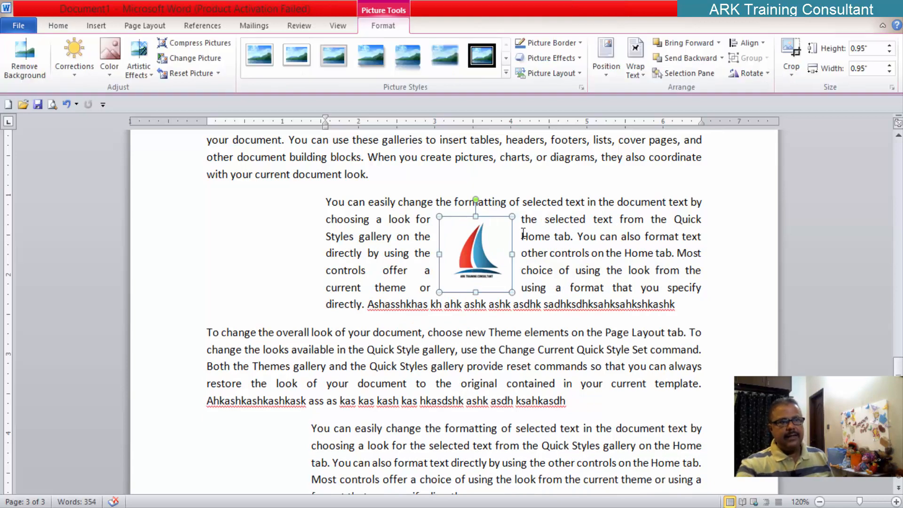
{"action": "left_click", "coordinate": [640, 73]}
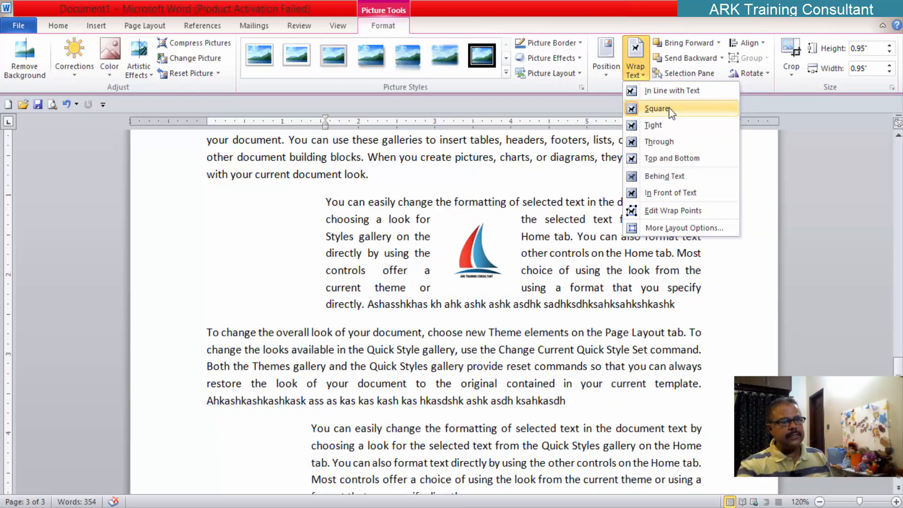
{"action": "left_click", "coordinate": [663, 122]}
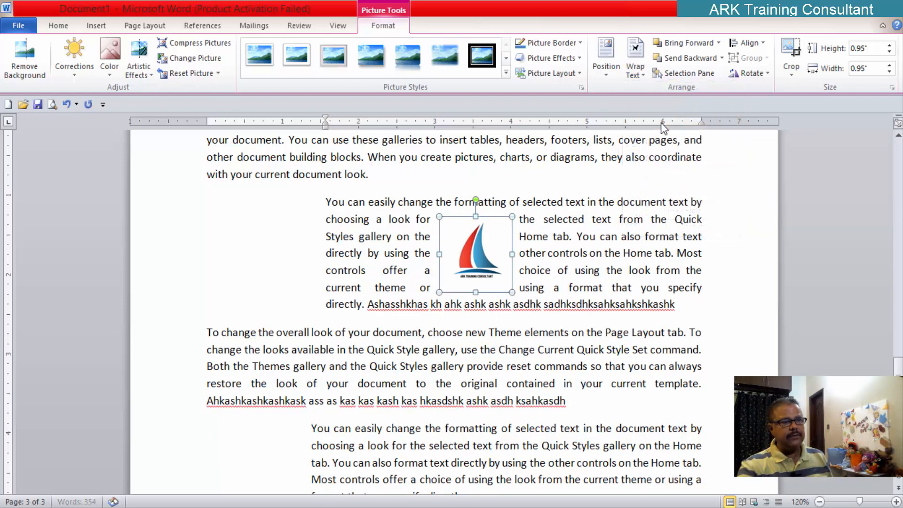
{"action": "left_click", "coordinate": [606, 249]}
{"action": "left_click", "coordinate": [489, 272]}
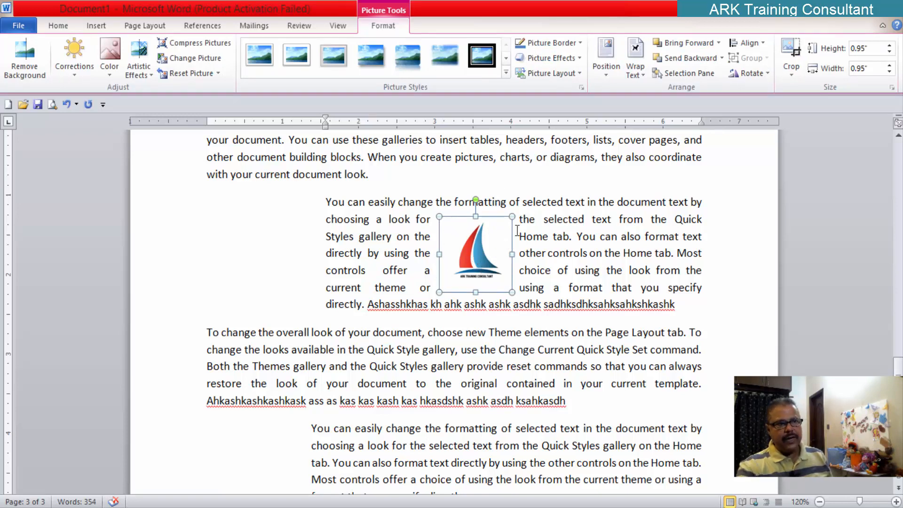
- Try Behind Text wrapping on the sail logo and undo that change
{"action": "left_click", "coordinate": [643, 77]}
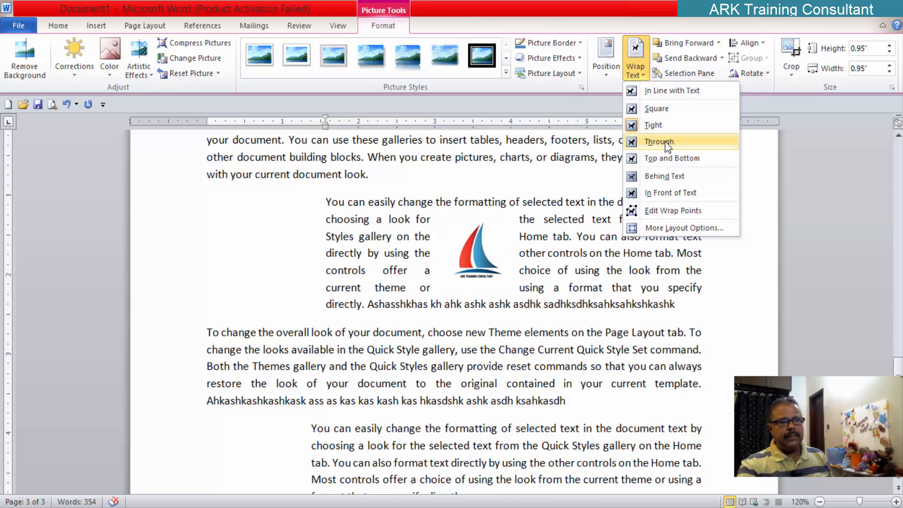
{"action": "left_click", "coordinate": [665, 178]}
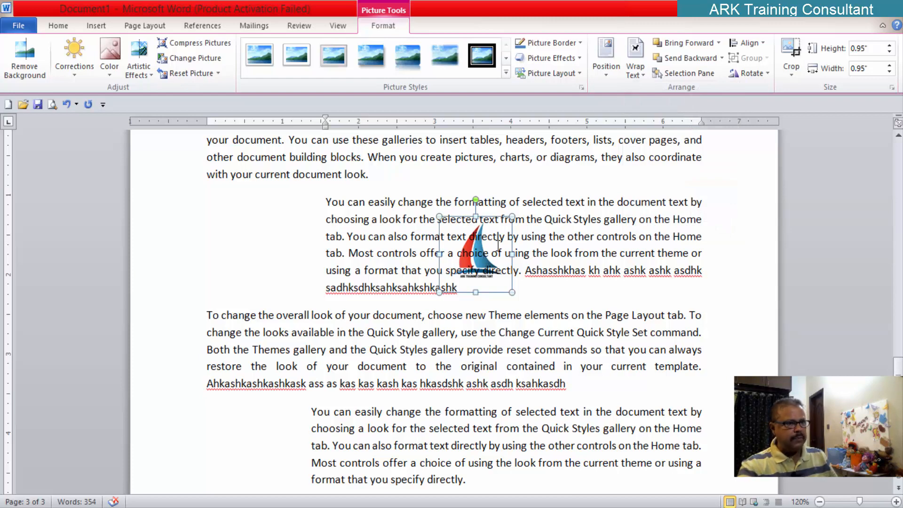
{"action": "key", "text": "ctrl+z"}
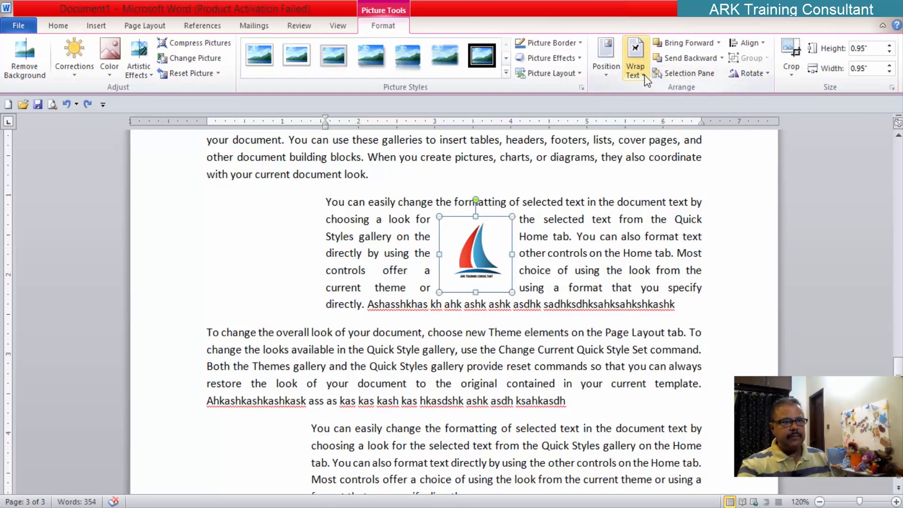
- Set the sail logo's text wrapping to In Front of Text and shift the logo slightly up within its paragraph
{"action": "left_click", "coordinate": [646, 76]}
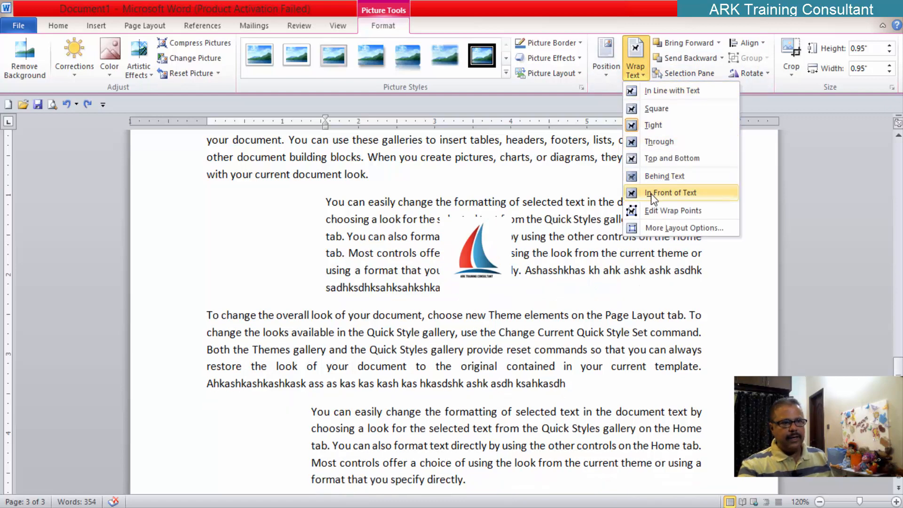
{"action": "left_click", "coordinate": [652, 194]}
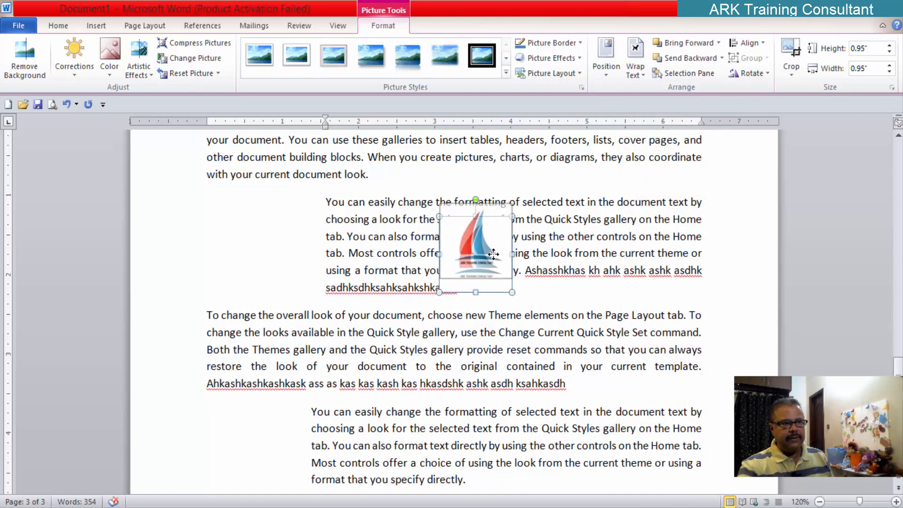
{"action": "left_click", "coordinate": [543, 276], "text": "ctrl"}
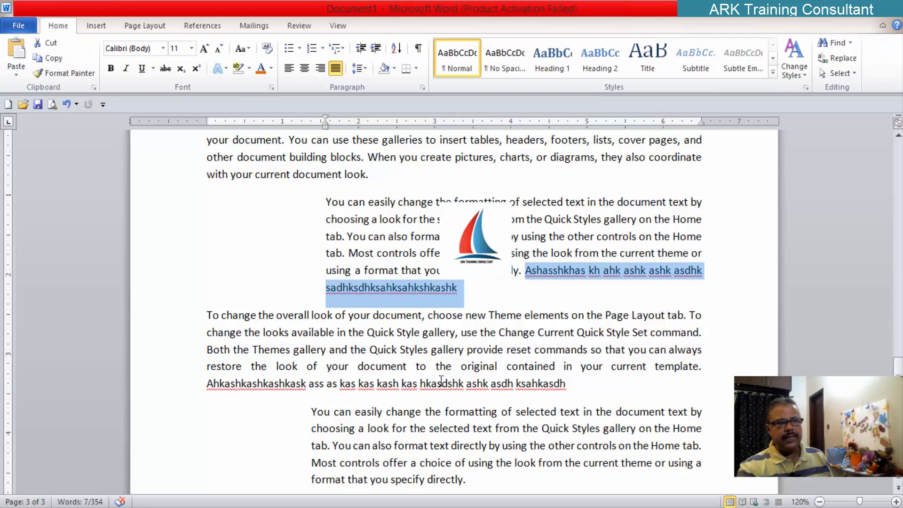
{"action": "left_click", "coordinate": [441, 381]}
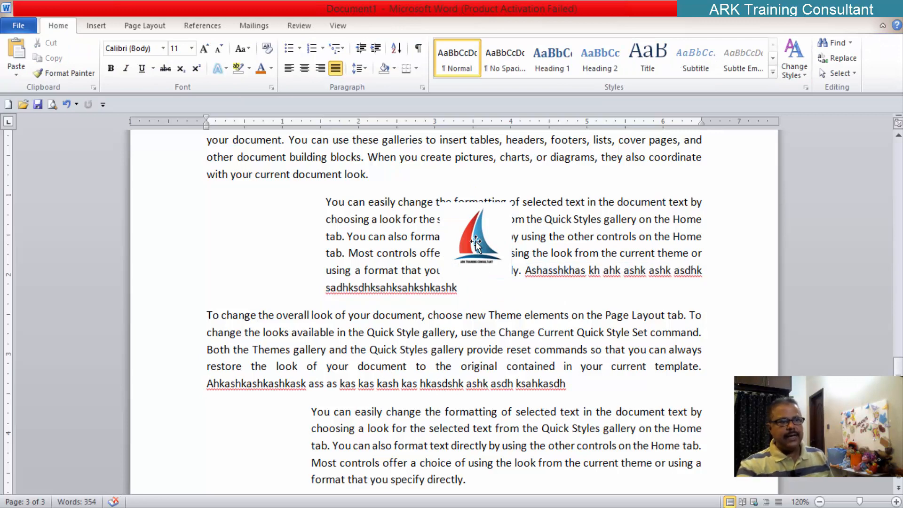
- Move the sail logo down over the "To change the overall look" paragraph and back over the indented second paragraph
{"action": "left_click_drag", "start_coordinate": [476, 242], "coordinate": [470, 351]}
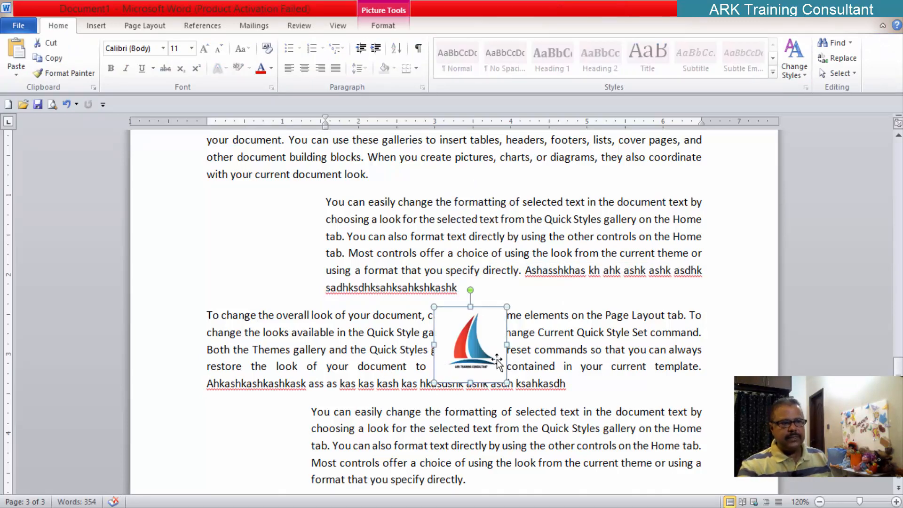
{"action": "left_click", "coordinate": [397, 470]}
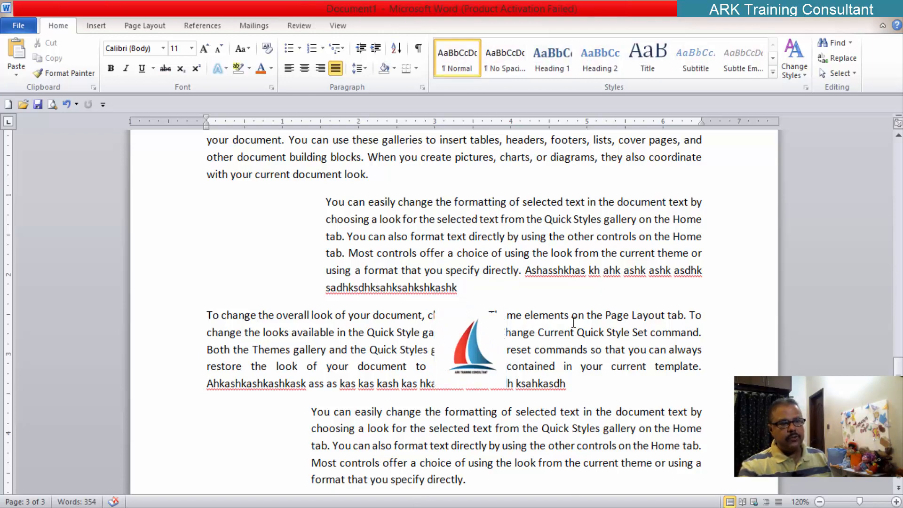
{"action": "left_click_drag", "start_coordinate": [474, 353], "coordinate": [475, 254]}
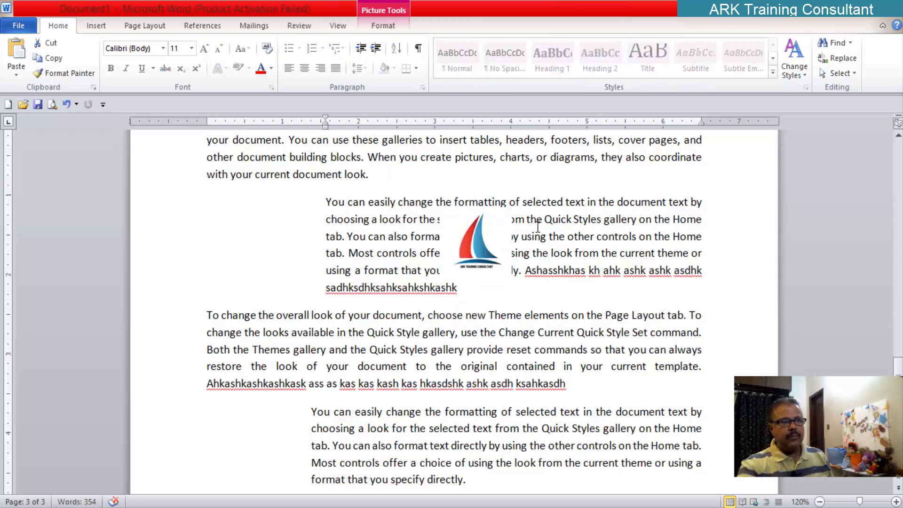
{"action": "left_click", "coordinate": [538, 227]}
- Set the sail logo's text wrapping back to Square
{"action": "left_click", "coordinate": [485, 237]}
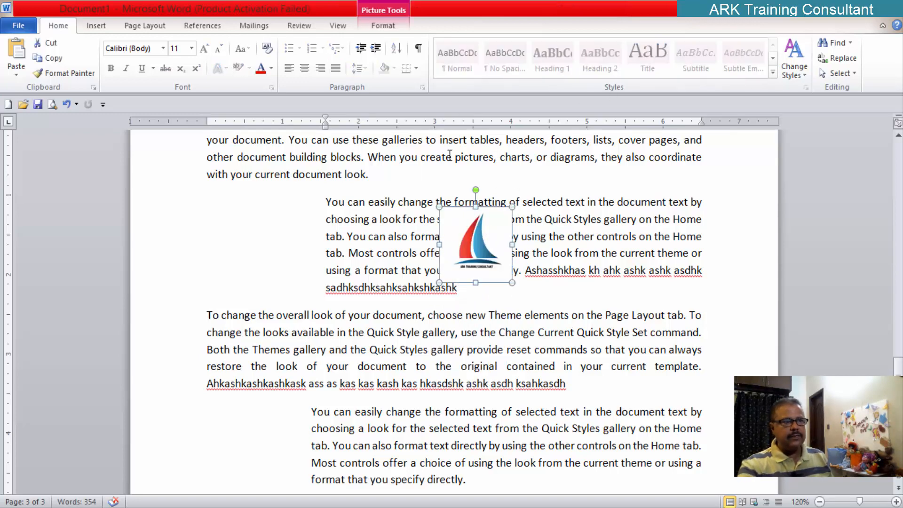
{"action": "left_click", "coordinate": [385, 27]}
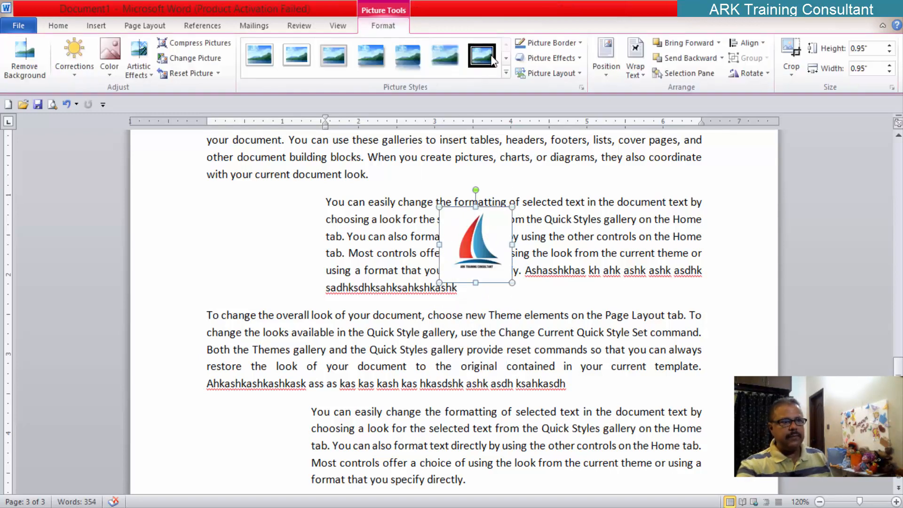
{"action": "left_click", "coordinate": [643, 72]}
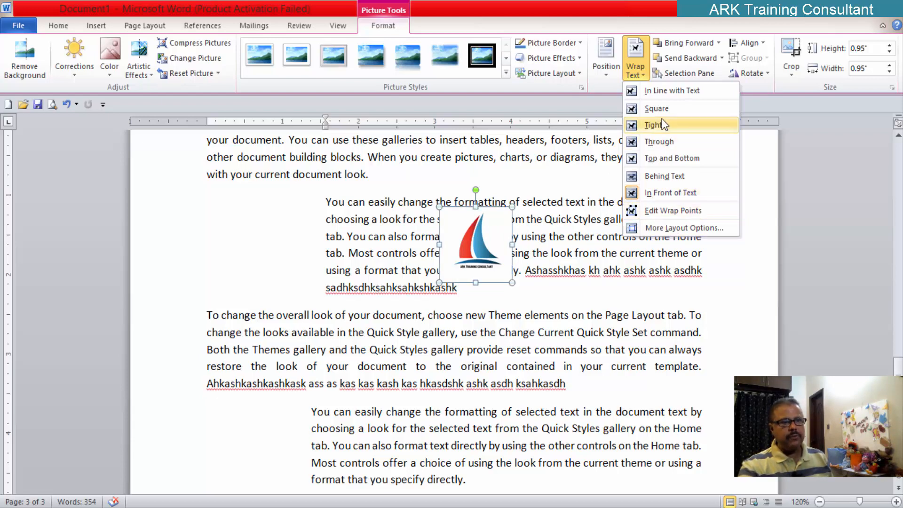
{"action": "left_click", "coordinate": [656, 108]}
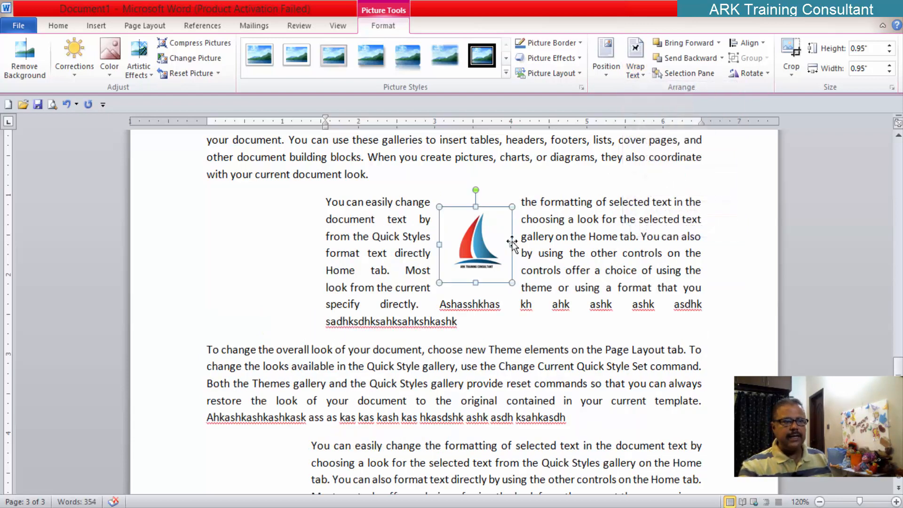
- Place the sail logo in the blank indent space left of the second paragraph and enlarge it proportionally to about 1.1 inches
{"action": "left_click_drag", "start_coordinate": [464, 254], "coordinate": [257, 254]}
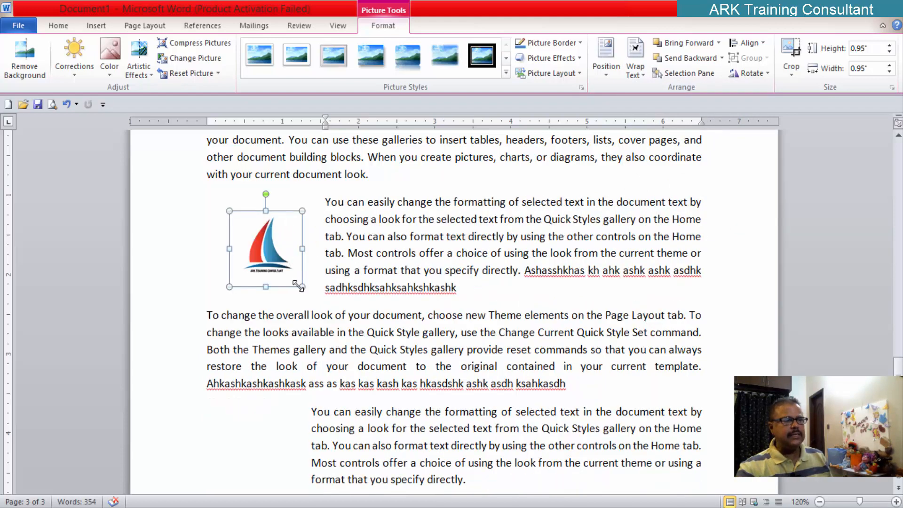
{"action": "left_click_drag", "start_coordinate": [303, 291], "coordinate": [306, 290]}
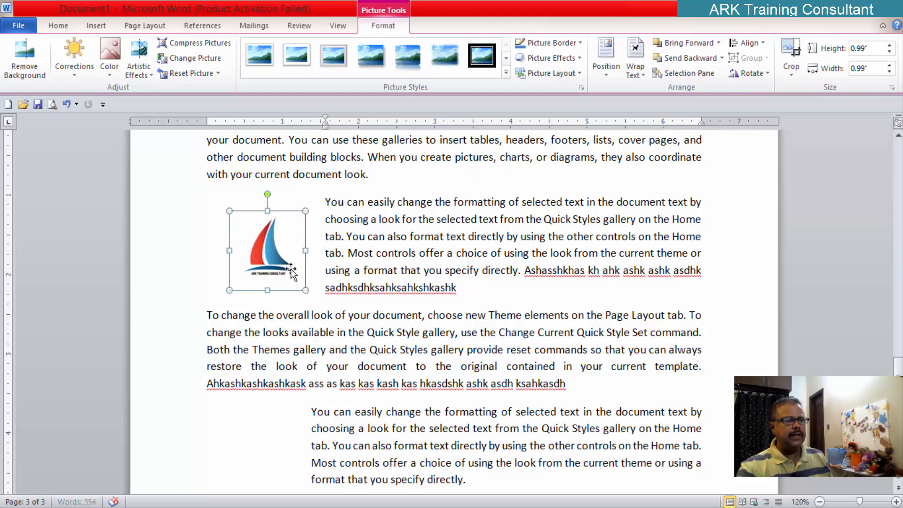
{"action": "left_click_drag", "start_coordinate": [305, 210], "coordinate": [313, 202]}
{"action": "left_click", "coordinate": [408, 218]}
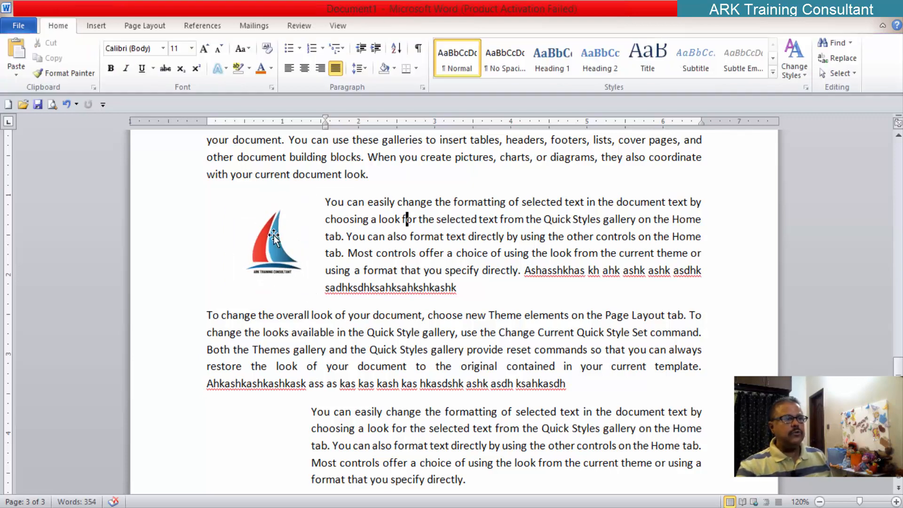
{"action": "left_click_drag", "start_coordinate": [269, 239], "coordinate": [262, 238]}
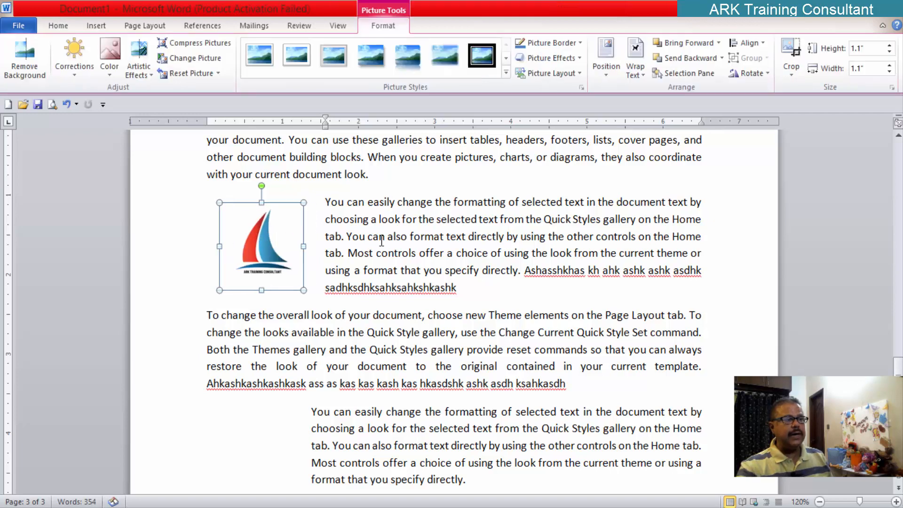
{"action": "left_click", "coordinate": [380, 236]}
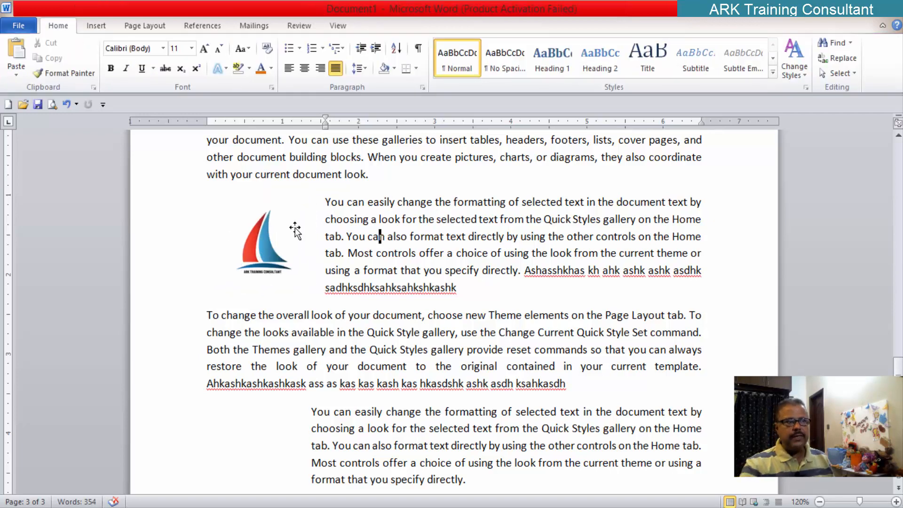
- Preview different picture styles on the sail logo and apply the Compound Frame, Black style
{"action": "left_click", "coordinate": [257, 237]}
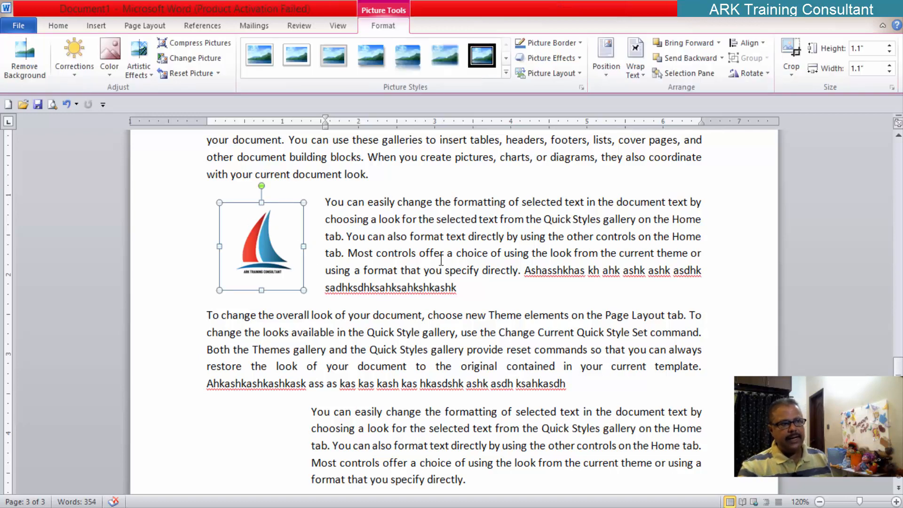
{"action": "left_click", "coordinate": [479, 257]}
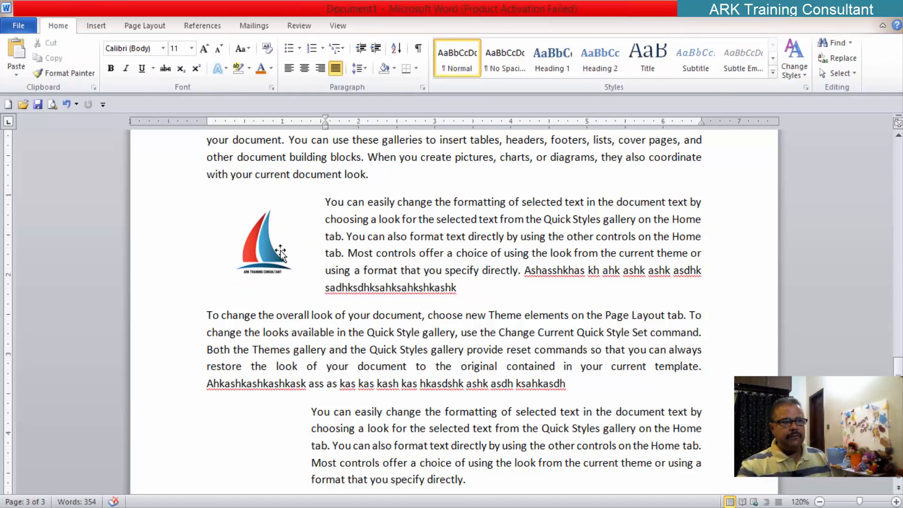
{"action": "left_click", "coordinate": [273, 247]}
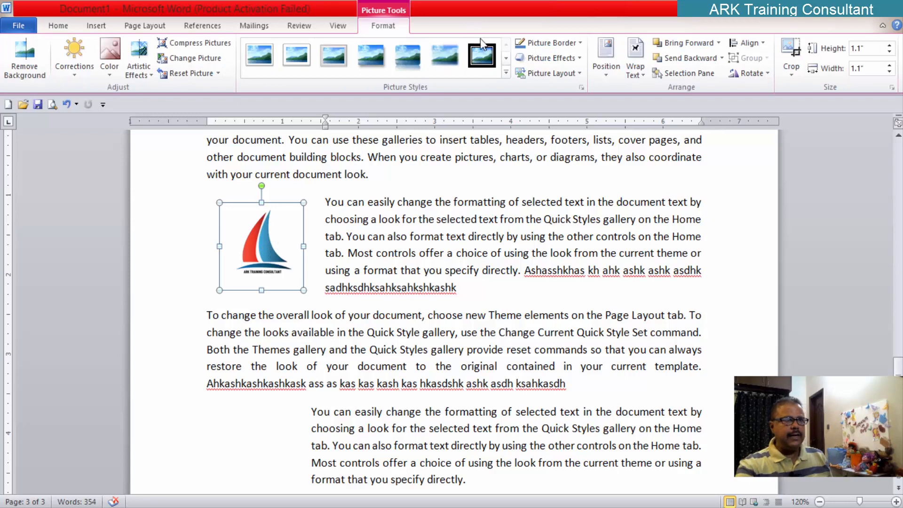
{"action": "left_click", "coordinate": [506, 59]}
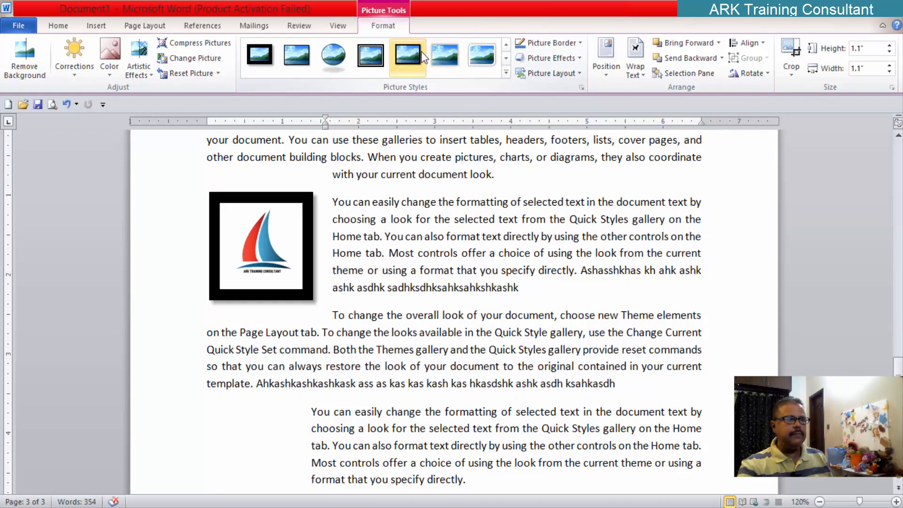
{"action": "left_click", "coordinate": [506, 58]}
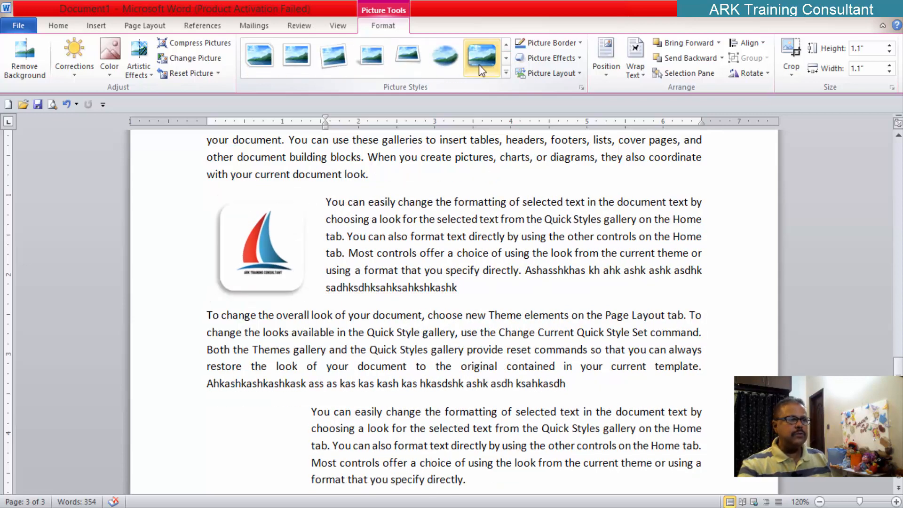
{"action": "left_click", "coordinate": [371, 61]}
{"action": "left_click", "coordinate": [506, 58]}
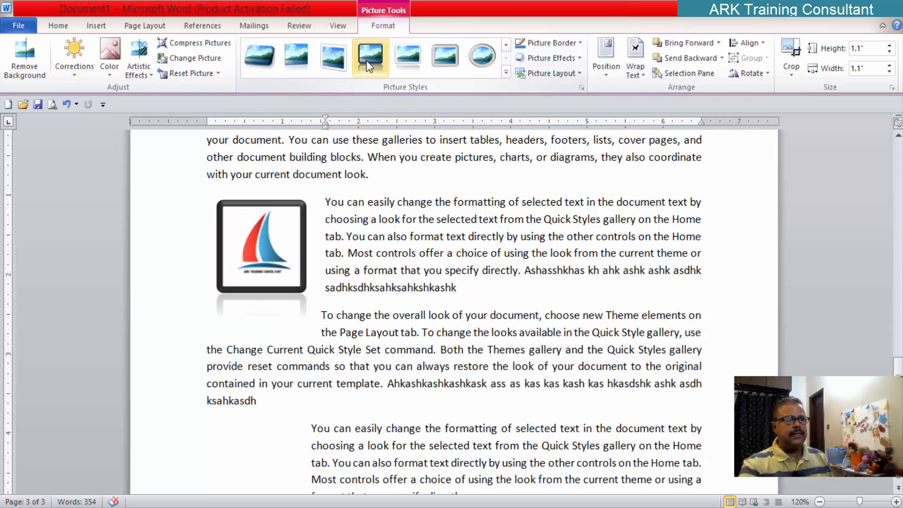
{"action": "left_click", "coordinate": [506, 45]}
{"action": "left_click", "coordinate": [506, 45]}
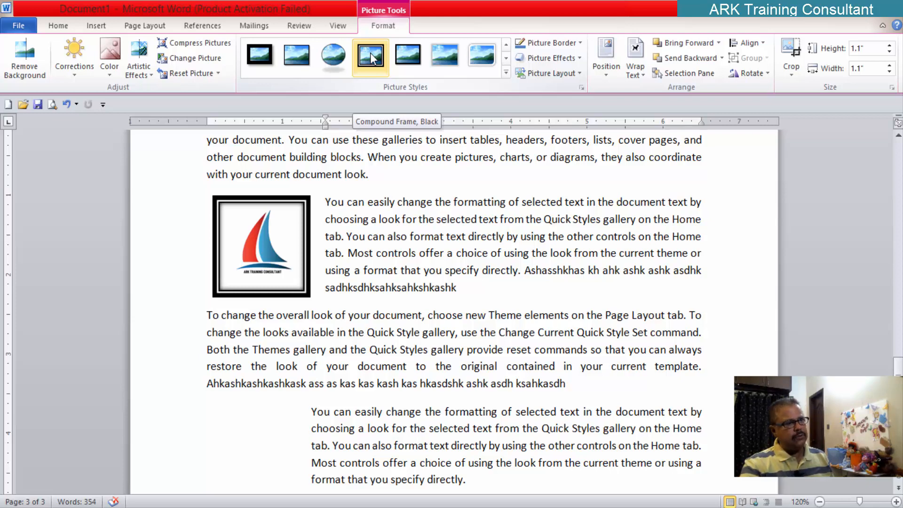
{"action": "left_click", "coordinate": [371, 53]}
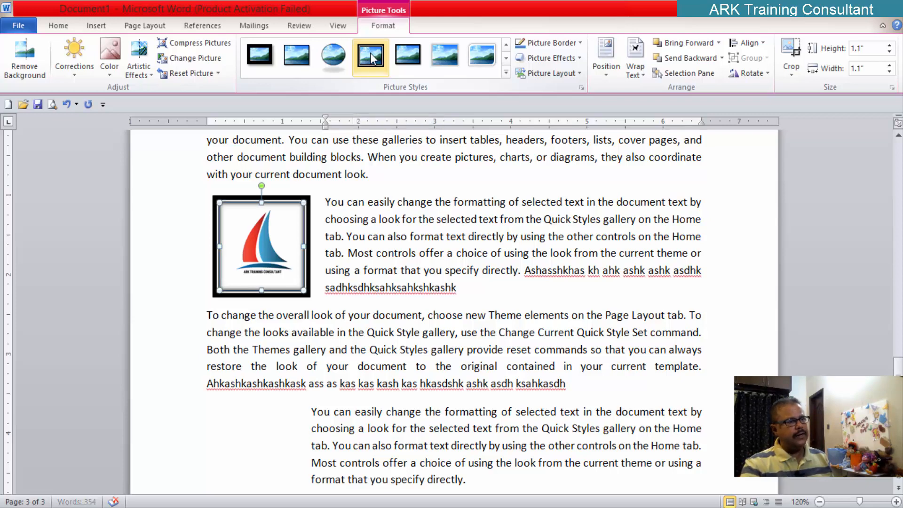
- Apply a red glow variation to the framed sail logo
{"action": "left_click", "coordinate": [581, 43]}
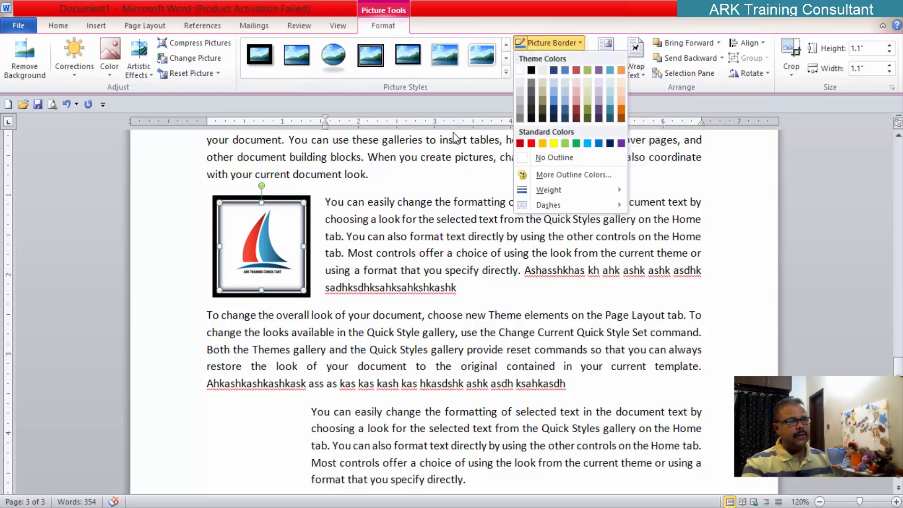
{"action": "left_click", "coordinate": [418, 175]}
{"action": "left_click", "coordinate": [580, 57]}
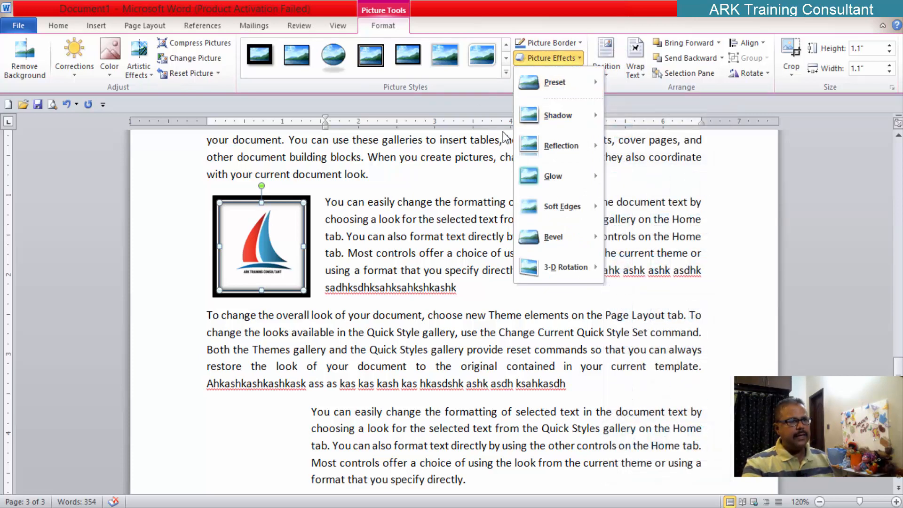
{"action": "mouse_move", "coordinate": [553, 192]}
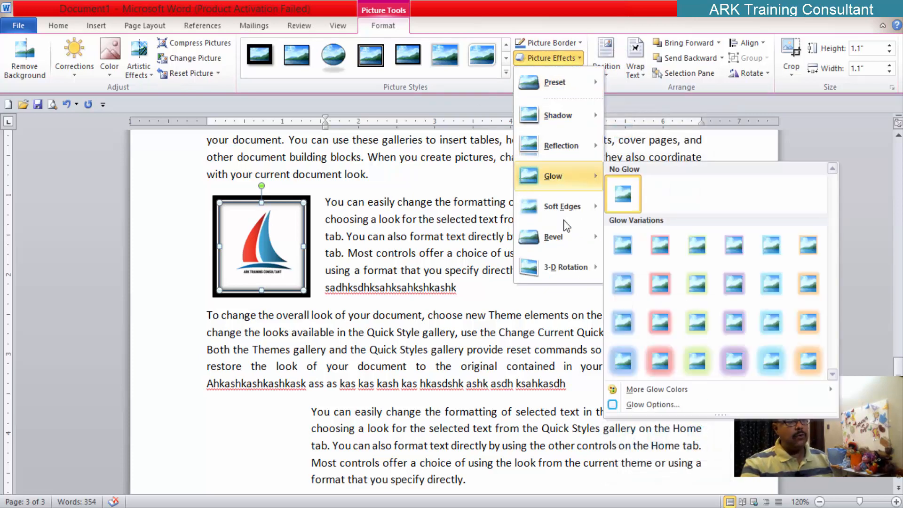
{"action": "left_click", "coordinate": [671, 366]}
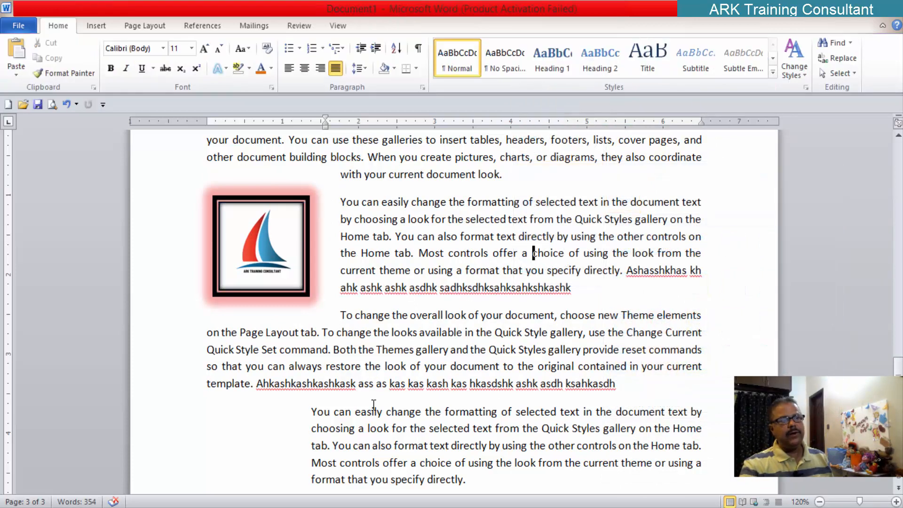
- Preview other picture styles, such as Rounded Diagonal Corner, White, on the sail logo and look through its border weight options
{"action": "left_click", "coordinate": [287, 201]}
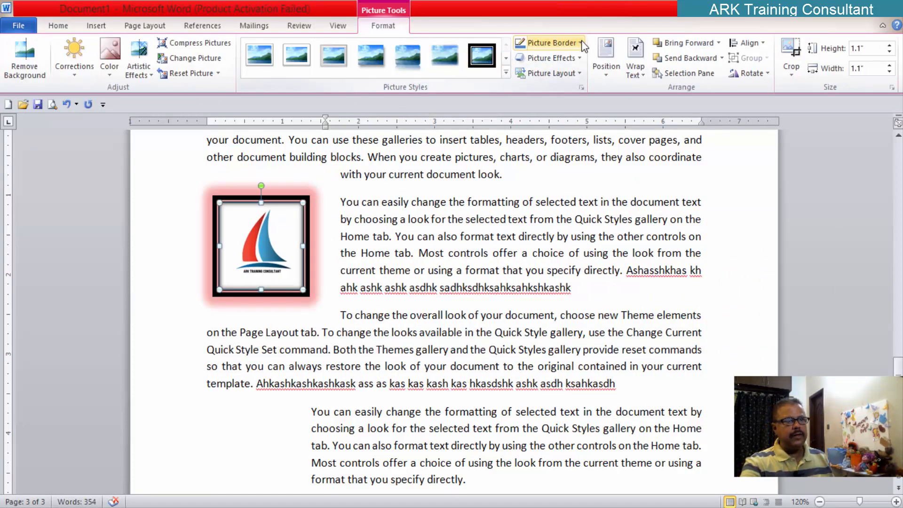
{"action": "left_click", "coordinate": [582, 42]}
{"action": "mouse_move", "coordinate": [557, 192]}
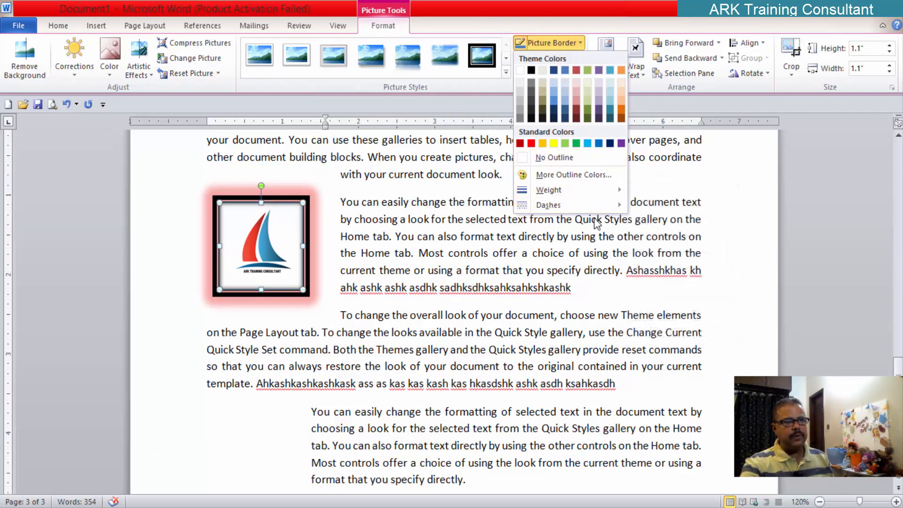
{"action": "left_click", "coordinate": [733, 200]}
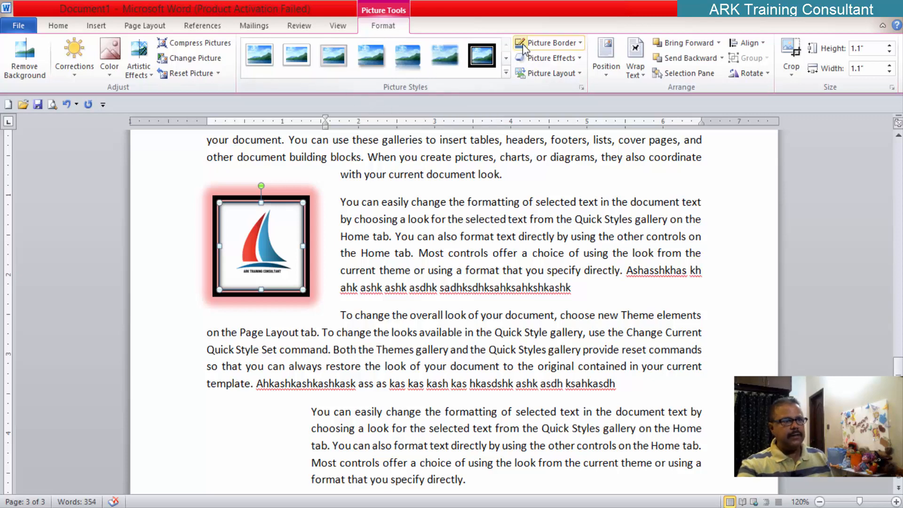
{"action": "left_click", "coordinate": [506, 60]}
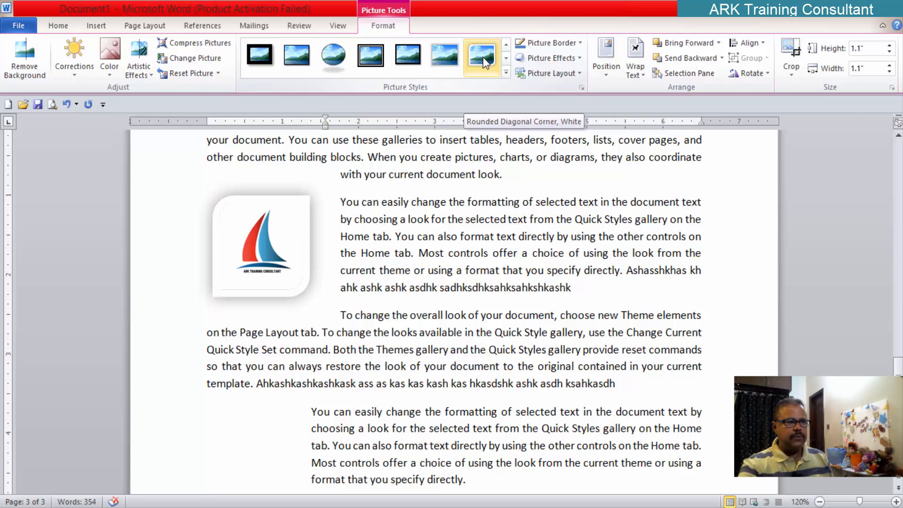
{"action": "left_click", "coordinate": [581, 44]}
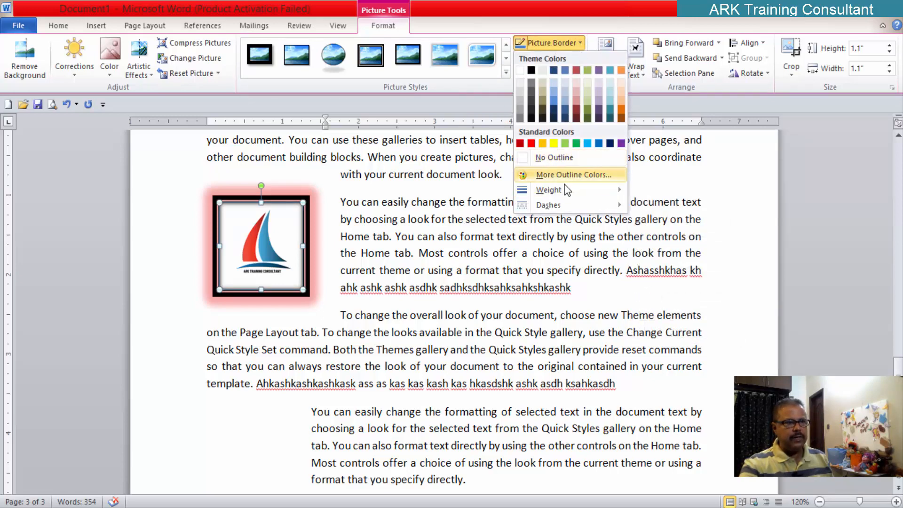
{"action": "mouse_move", "coordinate": [563, 190]}
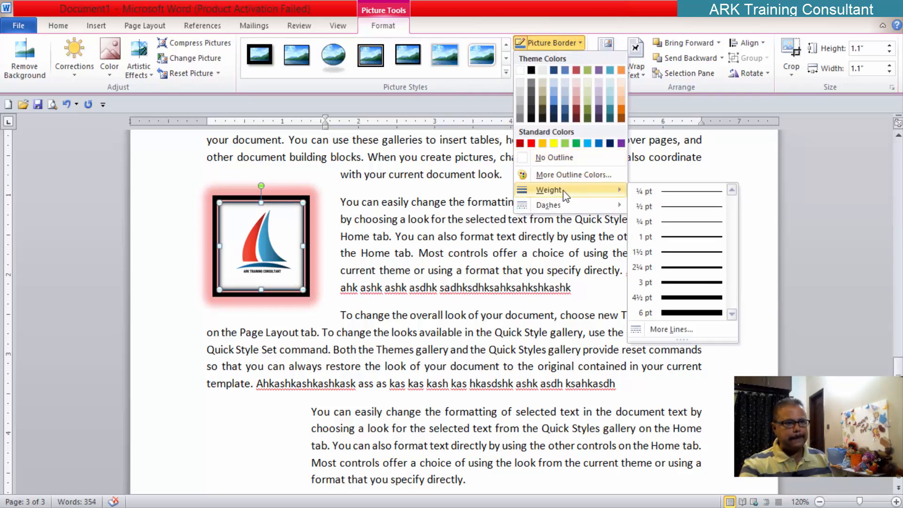
{"action": "left_click", "coordinate": [704, 267]}
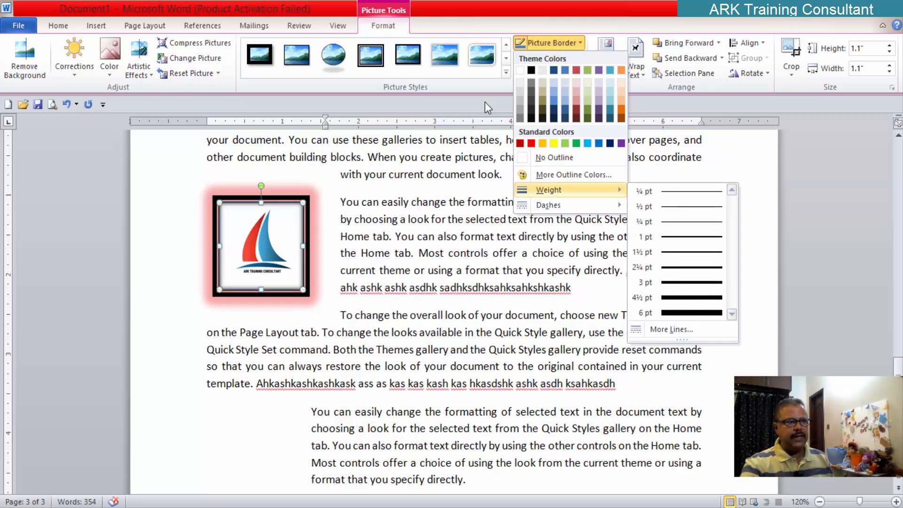
{"action": "left_click", "coordinate": [507, 59]}
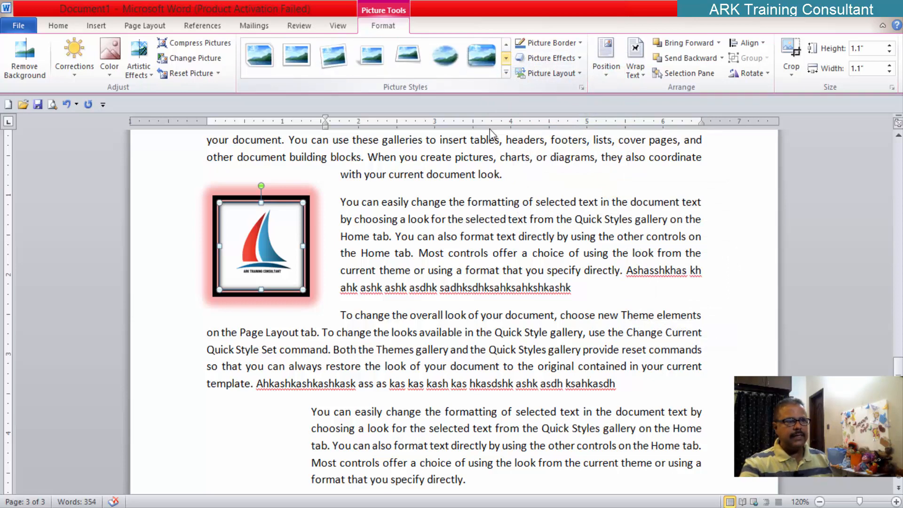
- Undo the red glow and the Compound Frame, Black style on the sail logo
{"action": "left_click", "coordinate": [487, 237]}
{"action": "key", "text": "ctrl+z"}
{"action": "key", "text": "ctrl+z"}
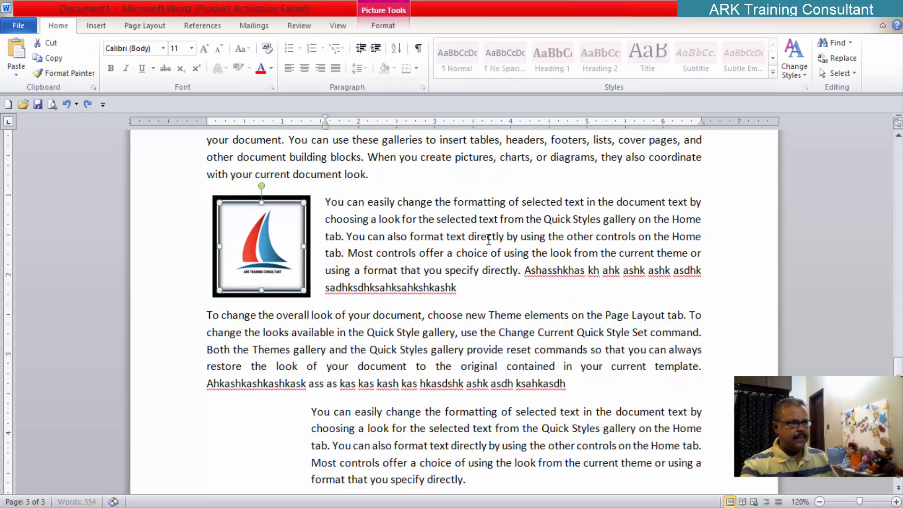
- Give the sail logo a 1 pt border in the standard Blue color
{"action": "left_click", "coordinate": [391, 26]}
{"action": "left_click", "coordinate": [580, 43]}
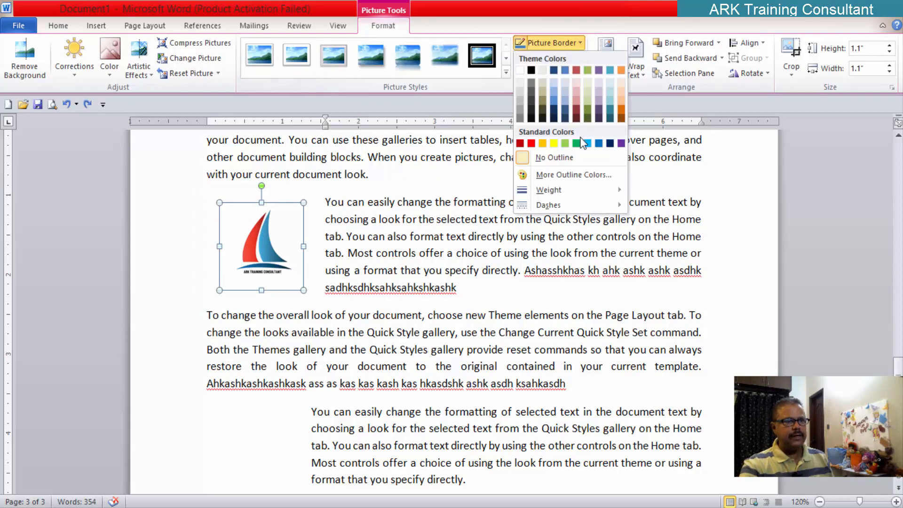
{"action": "mouse_move", "coordinate": [549, 191]}
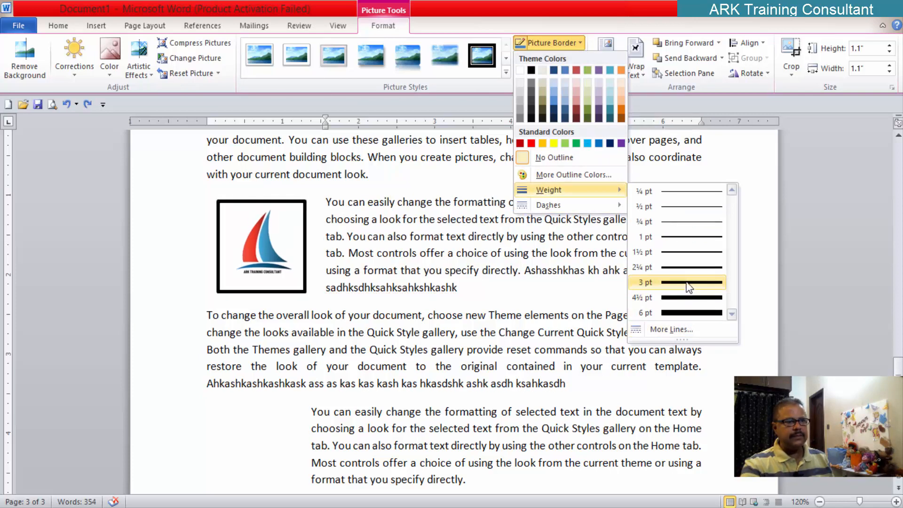
{"action": "left_click", "coordinate": [695, 242]}
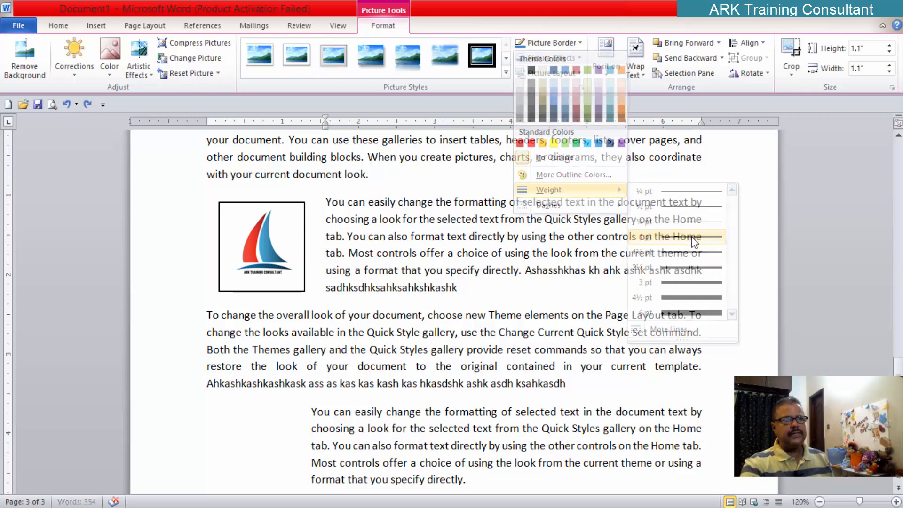
{"action": "left_click", "coordinate": [580, 42]}
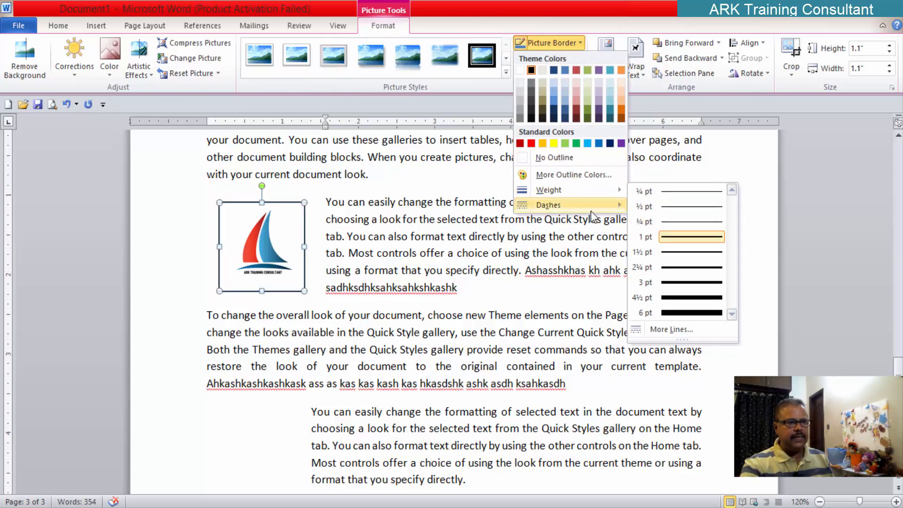
{"action": "mouse_move", "coordinate": [611, 205]}
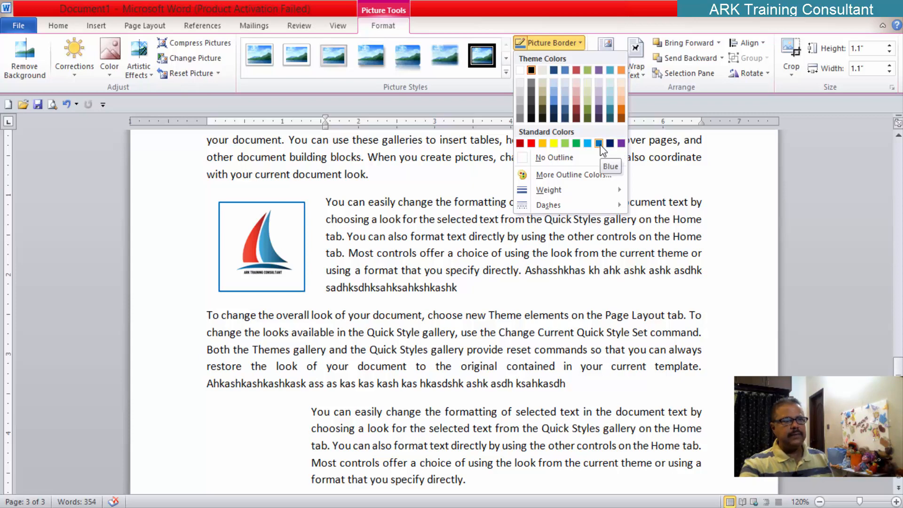
{"action": "left_click", "coordinate": [599, 143]}
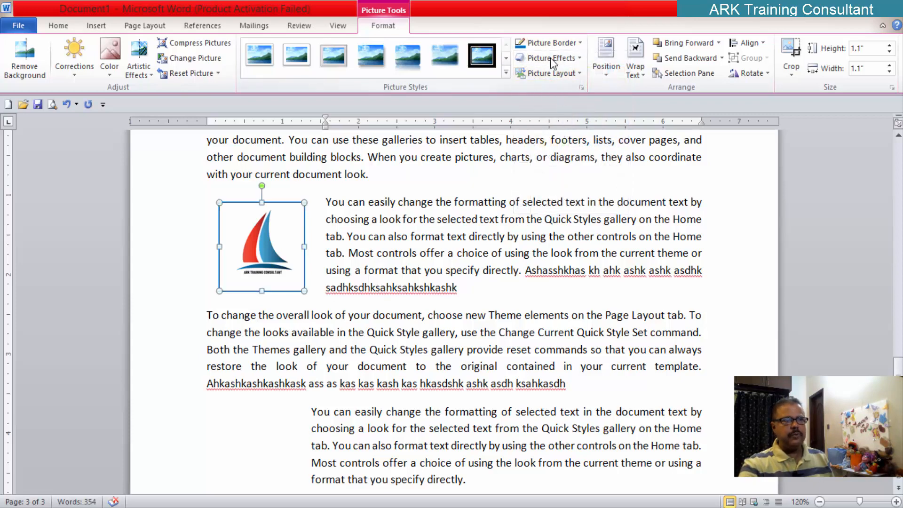
- Set the sail logo's border weight to 6 pt
{"action": "left_click", "coordinate": [582, 58]}
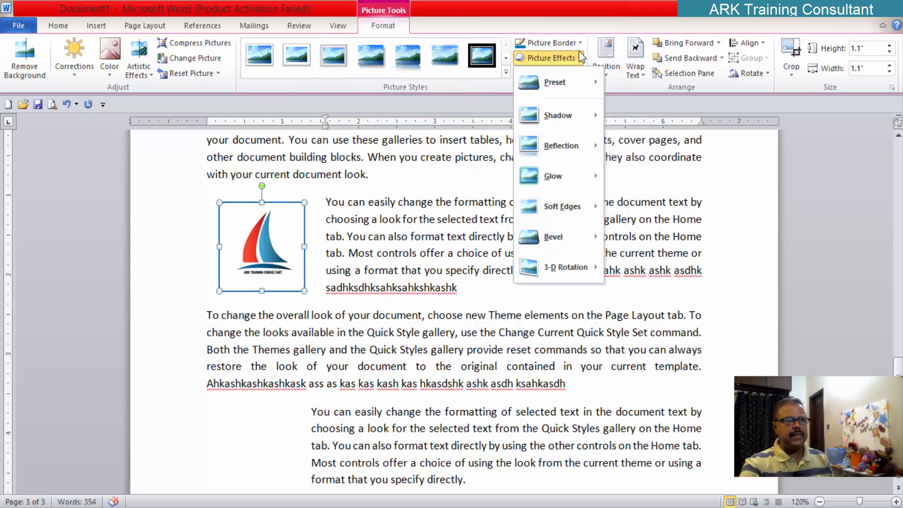
{"action": "left_click", "coordinate": [581, 44]}
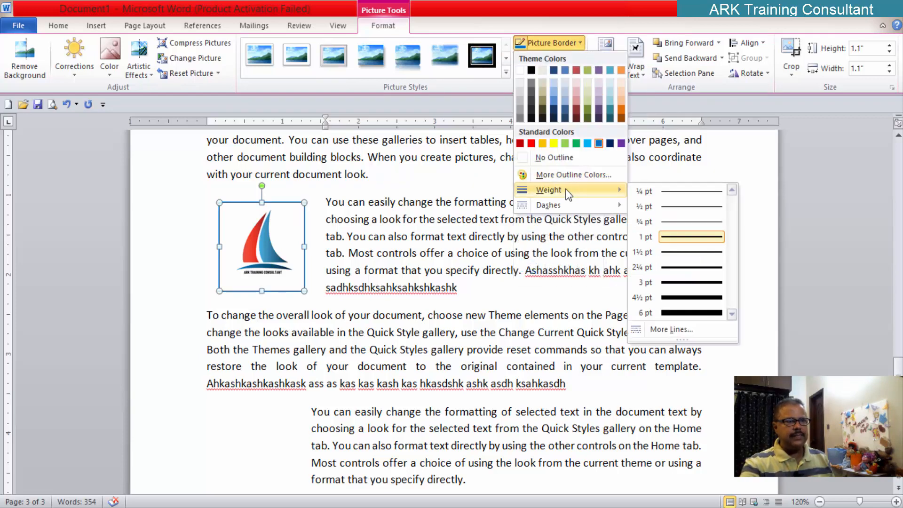
{"action": "left_click", "coordinate": [675, 313]}
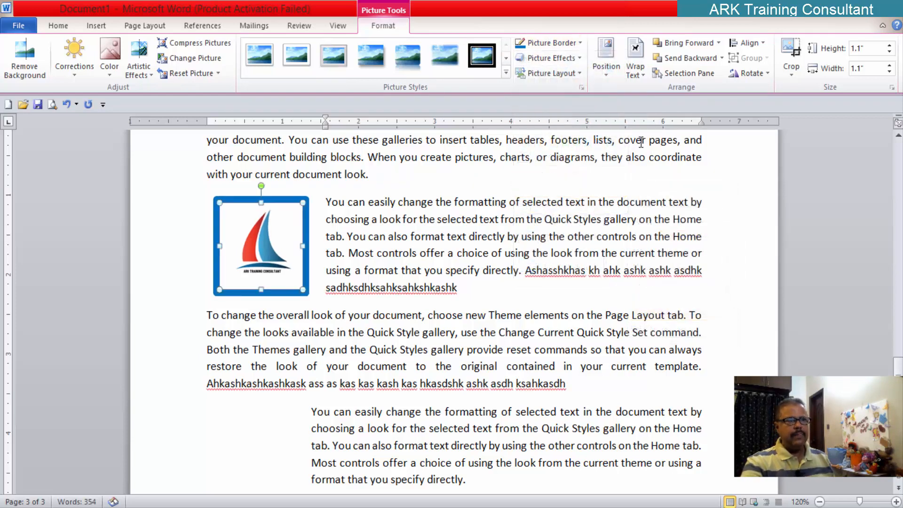
- Darken the sail logo's border to a custom blue of RGB 0, 72, 126
{"action": "left_click", "coordinate": [579, 59]}
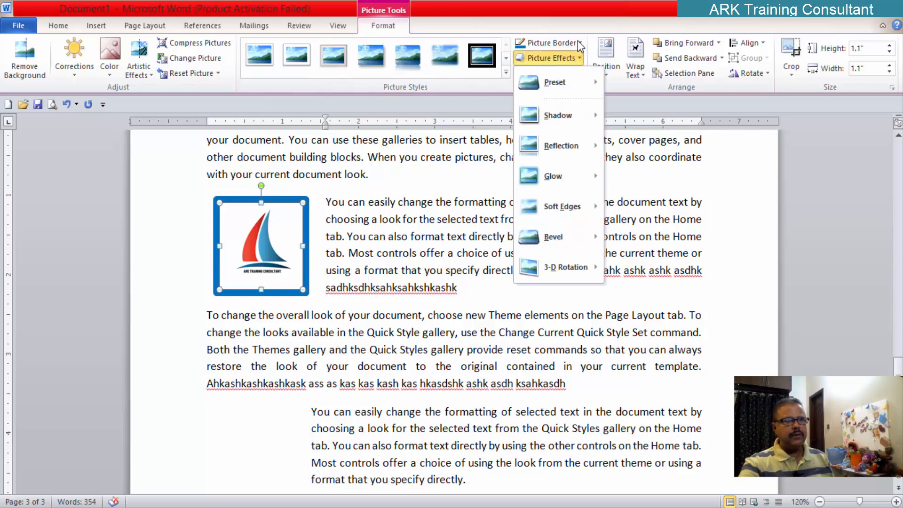
{"action": "left_click", "coordinate": [580, 42]}
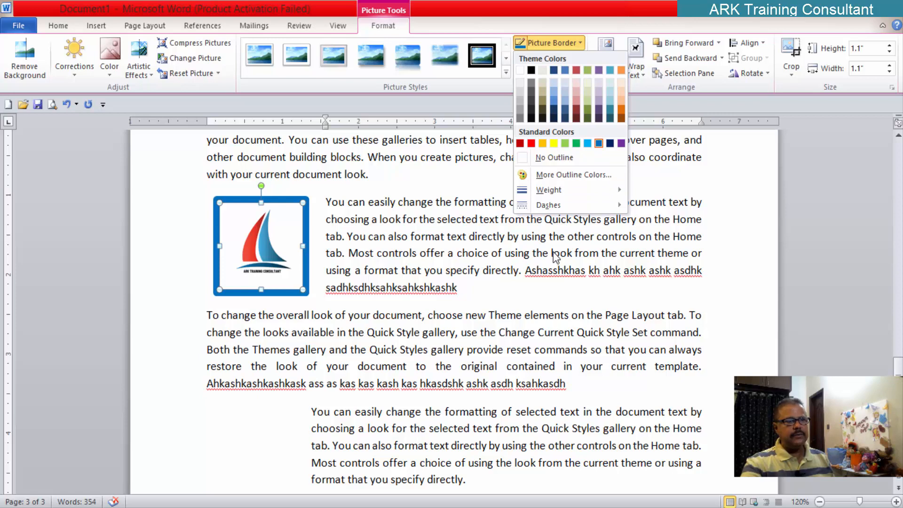
{"action": "left_click", "coordinate": [569, 175]}
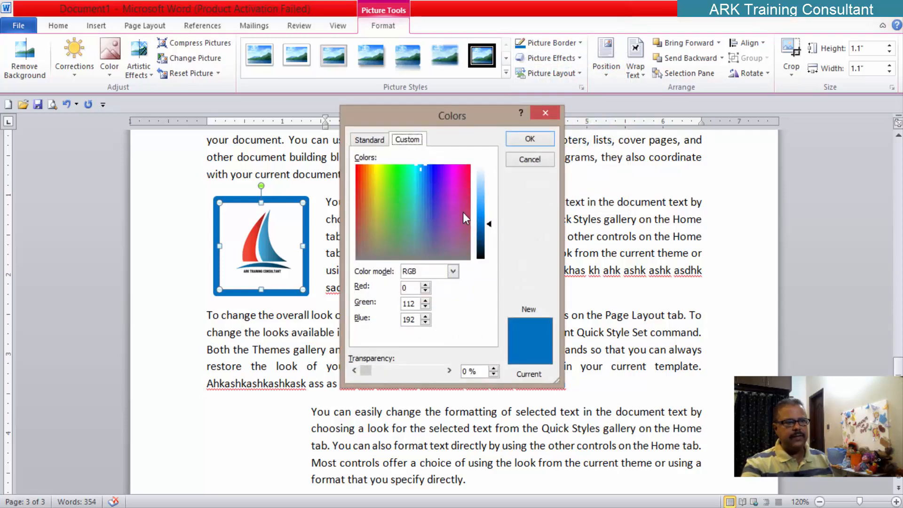
{"action": "mouse_move", "coordinate": [486, 228]}
{"action": "left_mouse_down"}
{"action": "mouse_move", "coordinate": [488, 235]}
{"action": "mouse_move", "coordinate": [488, 216]}
{"action": "mouse_move", "coordinate": [487, 241]}
{"action": "left_mouse_up"}
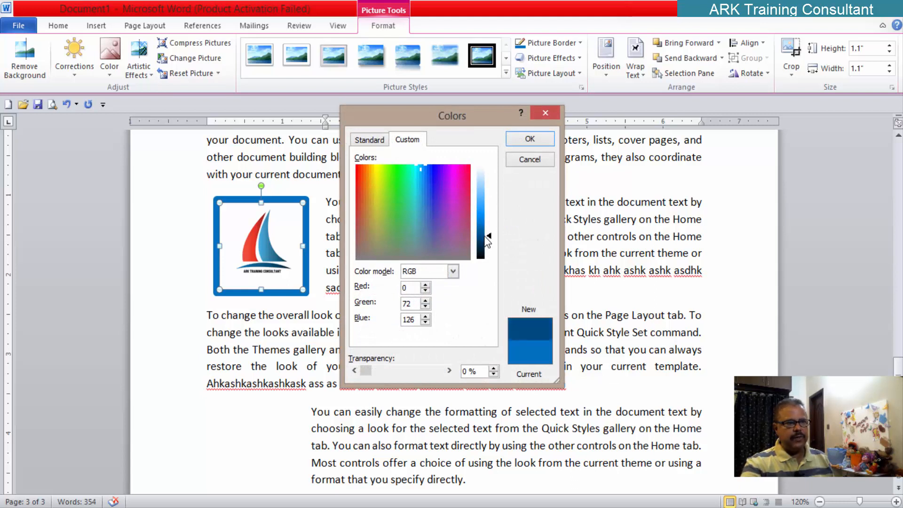
{"action": "left_click", "coordinate": [529, 139]}
{"action": "left_click", "coordinate": [567, 202]}
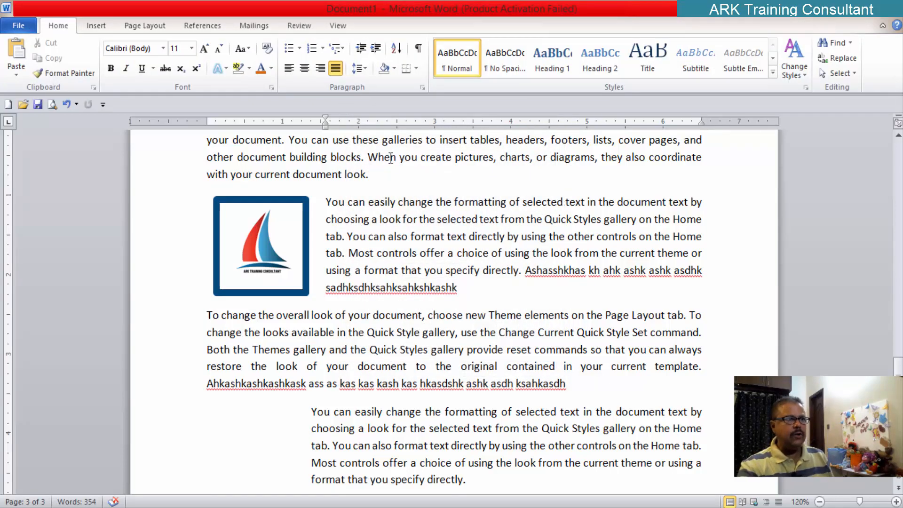
- Examine the bevel, 3-D rotation, soft edges and glow effects and the border weight choices available for the sail logo
{"action": "left_click", "coordinate": [293, 207]}
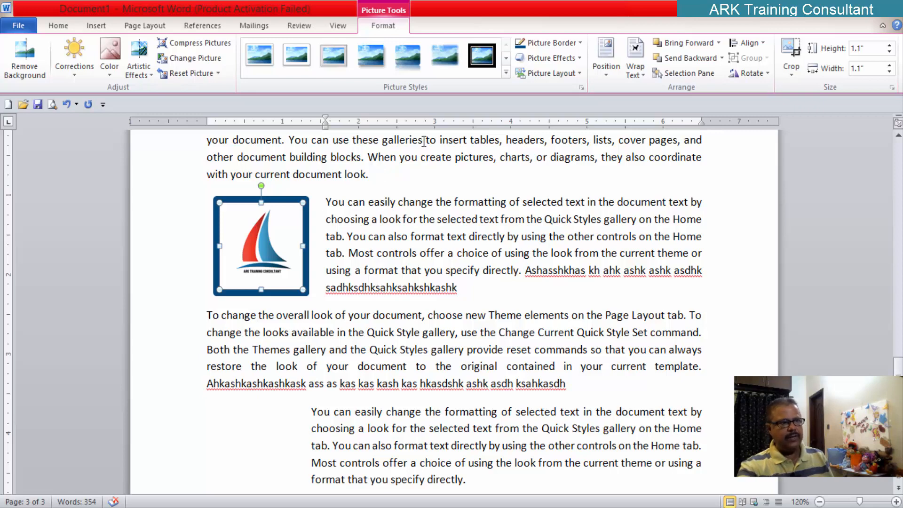
{"action": "left_click", "coordinate": [579, 58]}
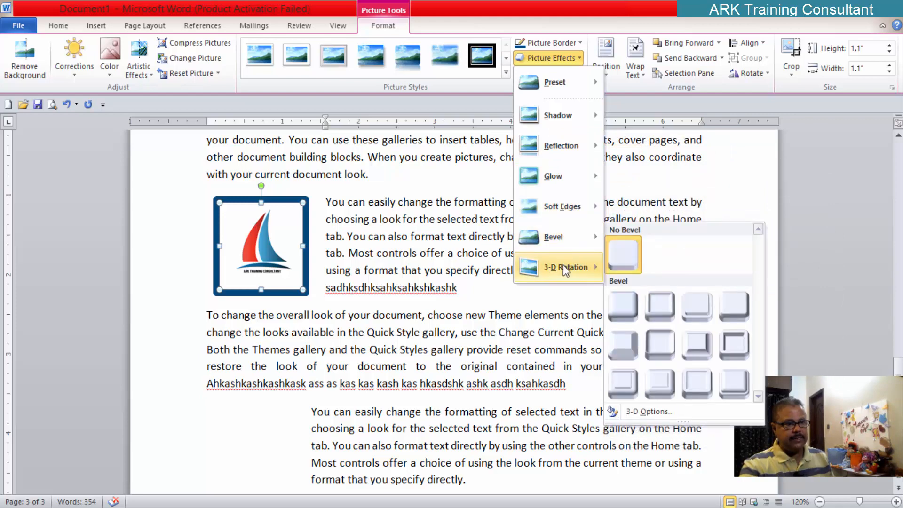
{"action": "mouse_move", "coordinate": [563, 264]}
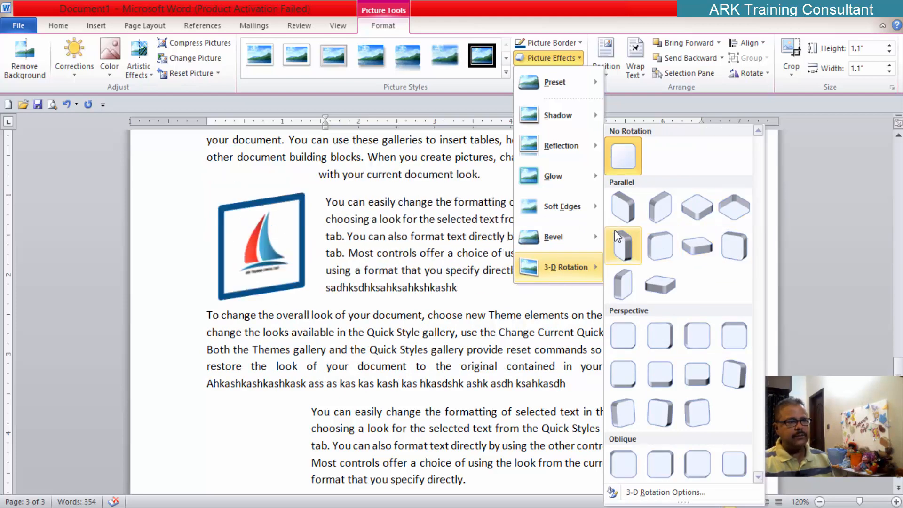
{"action": "mouse_move", "coordinate": [588, 207]}
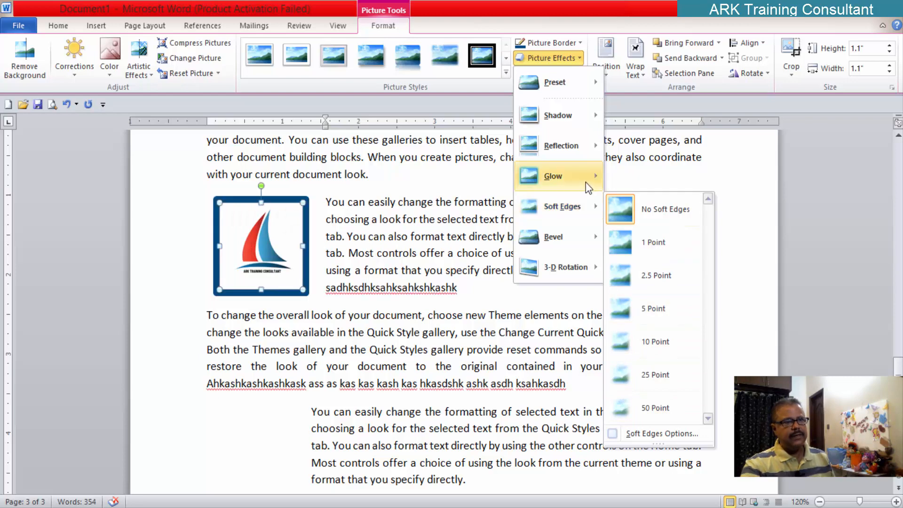
{"action": "mouse_move", "coordinate": [577, 180]}
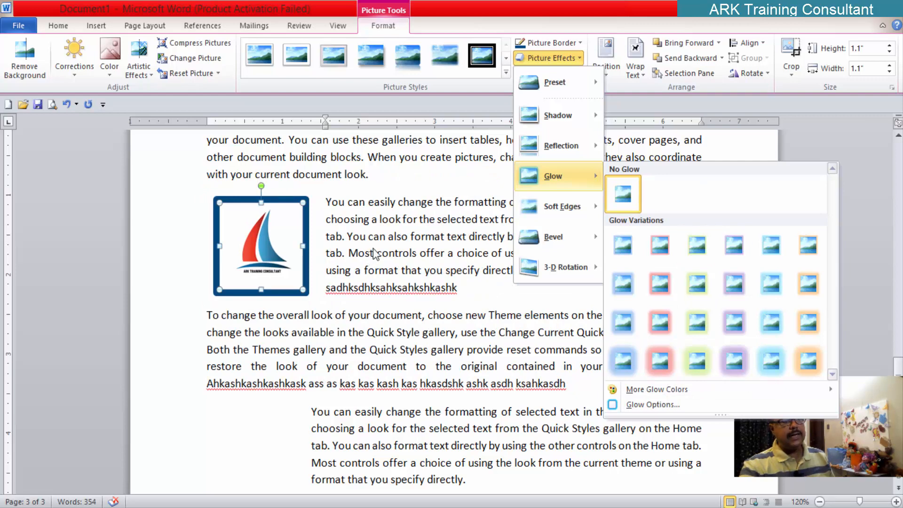
{"action": "left_click", "coordinate": [398, 235]}
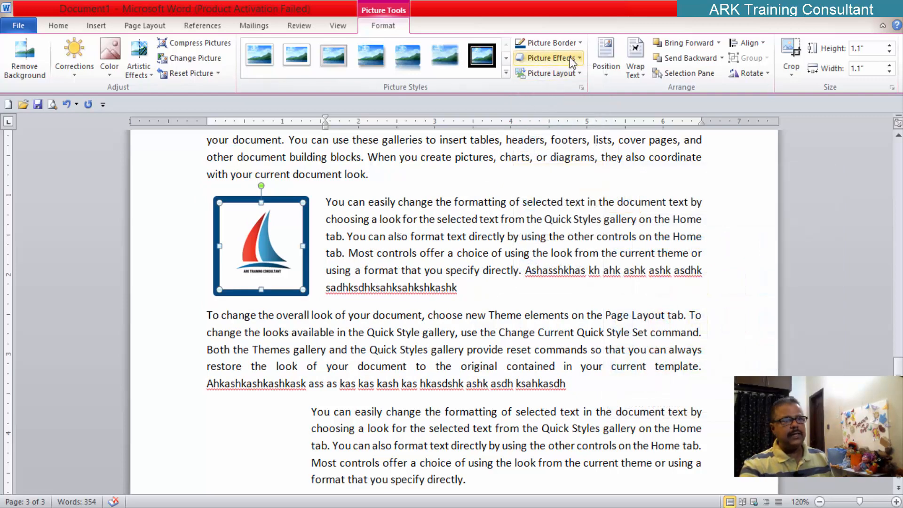
{"action": "left_click", "coordinate": [550, 43]}
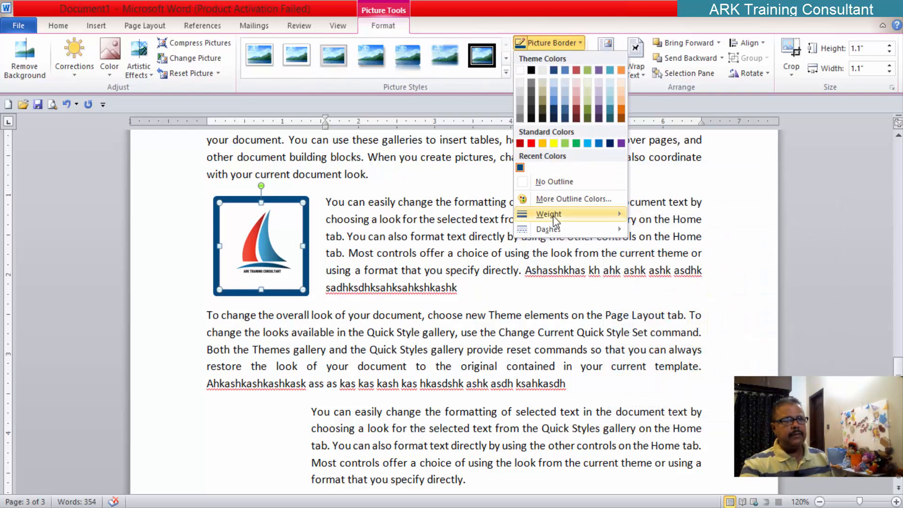
{"action": "mouse_move", "coordinate": [554, 216]}
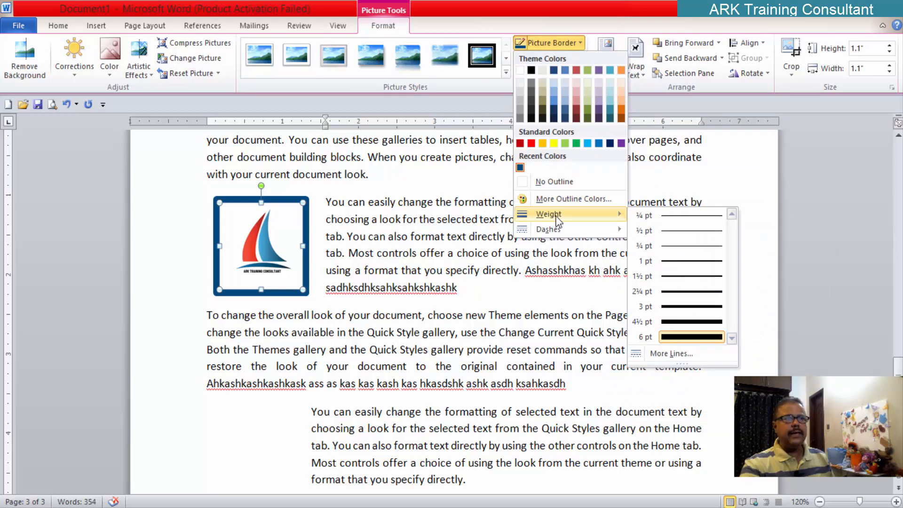
- Set the sail logo's border weight to 1½ pt and shrink the logo to about 0.79" by 0.79"
{"action": "left_click", "coordinate": [693, 277]}
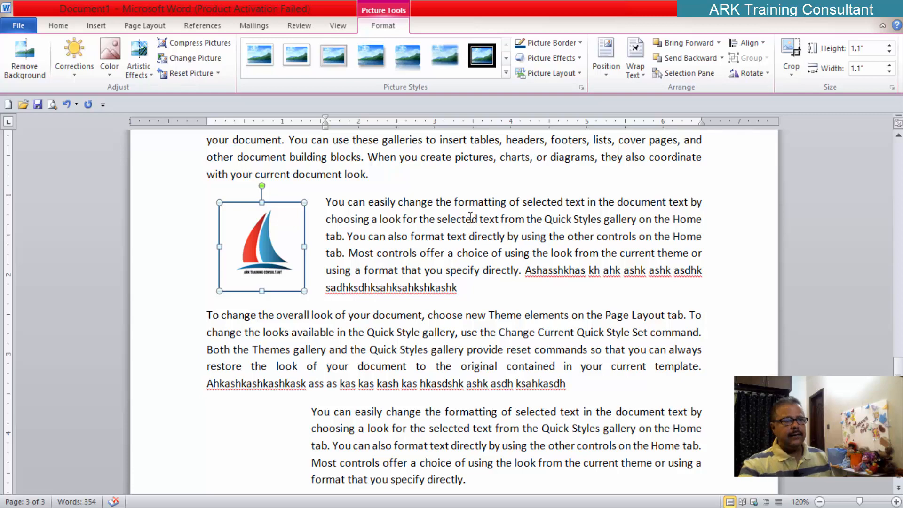
{"action": "scroll", "coordinate": [470, 216], "scroll_direction": "up", "scroll_amount": 2}
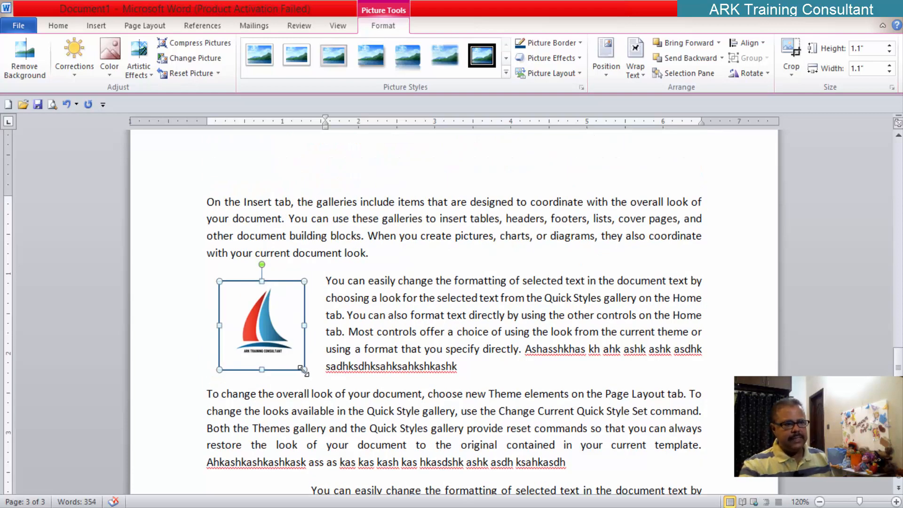
{"action": "left_click_drag", "start_coordinate": [304, 370], "coordinate": [281, 345]}
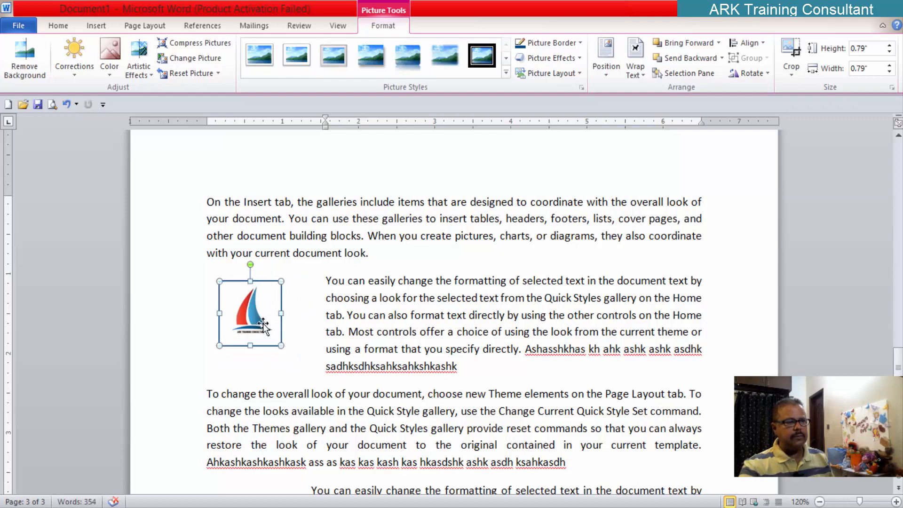
- Move the sail logo to the right end of the "On the Insert tab" paragraph and review its text wrapping options
{"action": "left_click_drag", "start_coordinate": [258, 314], "coordinate": [673, 227]}
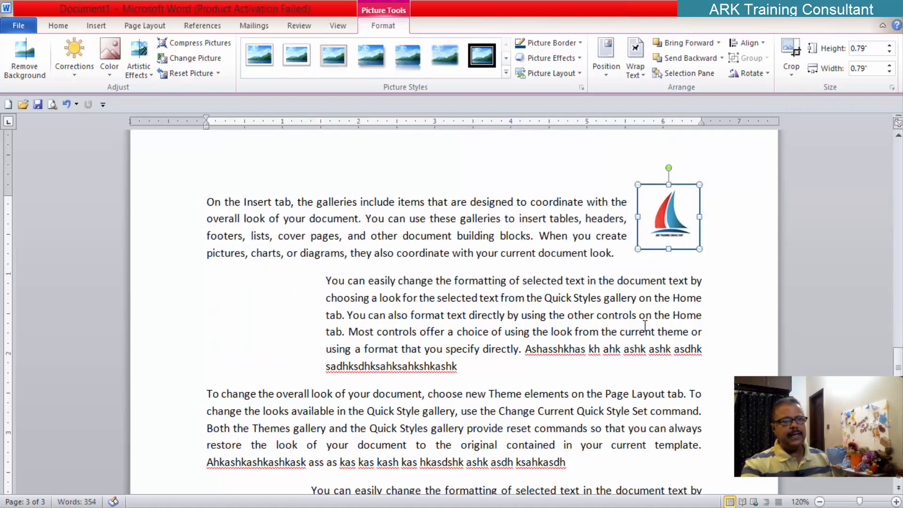
{"action": "left_click", "coordinate": [349, 485]}
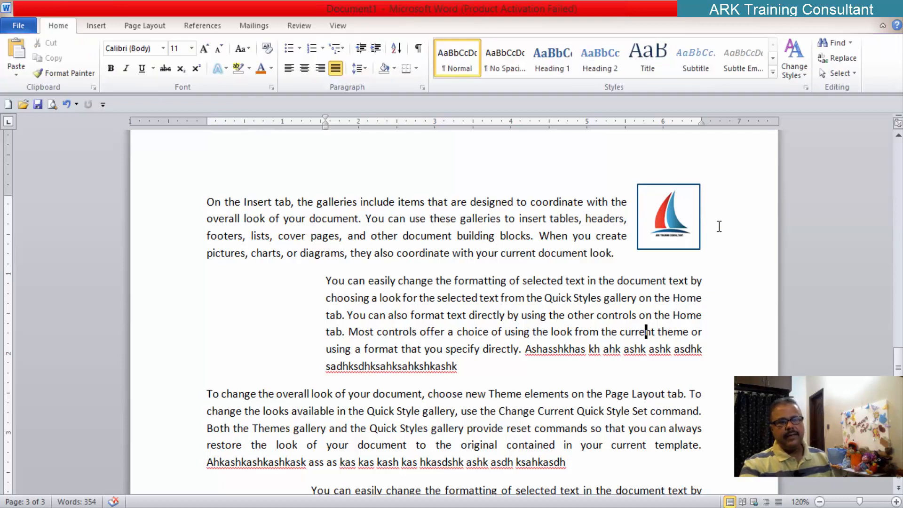
{"action": "double_click", "coordinate": [657, 222]}
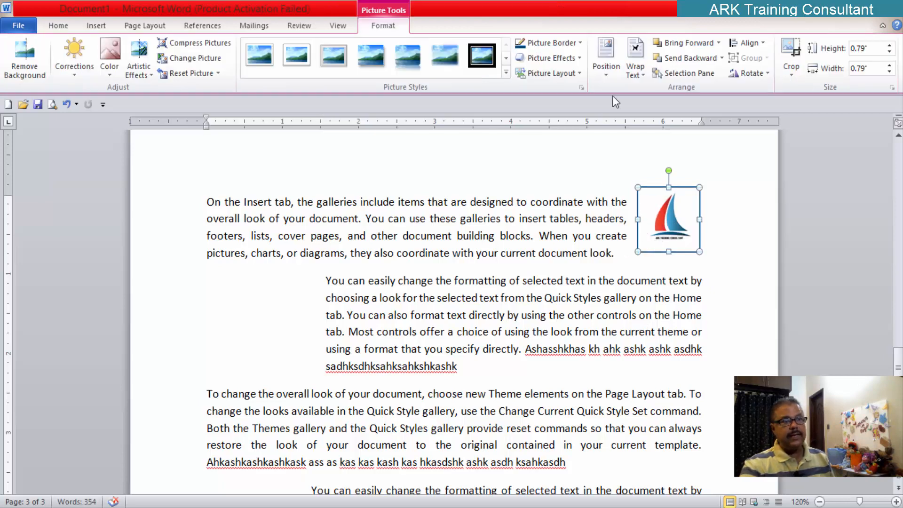
{"action": "left_click", "coordinate": [636, 70]}
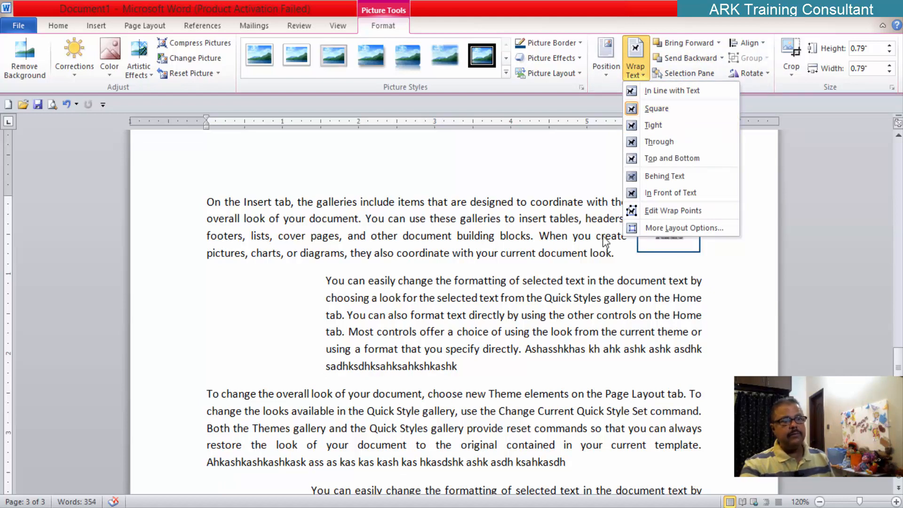
{"action": "left_click", "coordinate": [620, 279]}
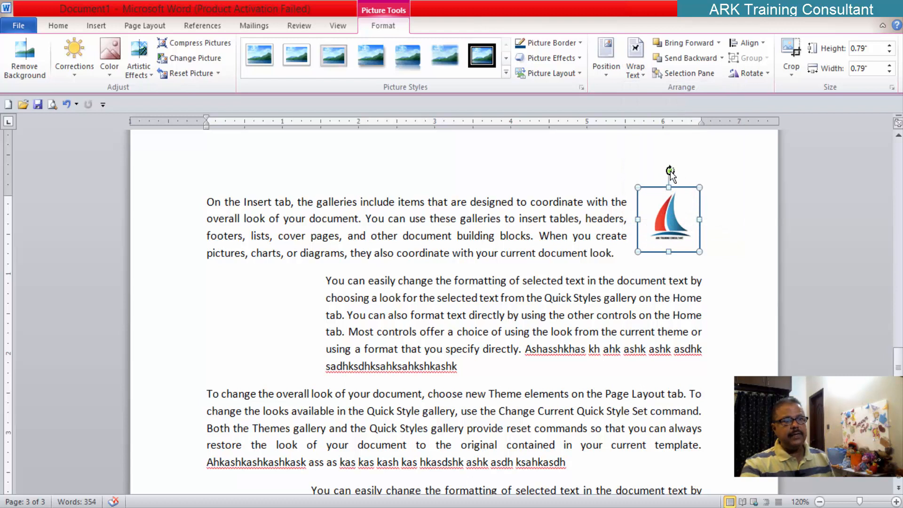
- Try tilting the sail logo and turning it upside down, and undo both rotations
{"action": "left_click_drag", "start_coordinate": [670, 171], "coordinate": [654, 168]}
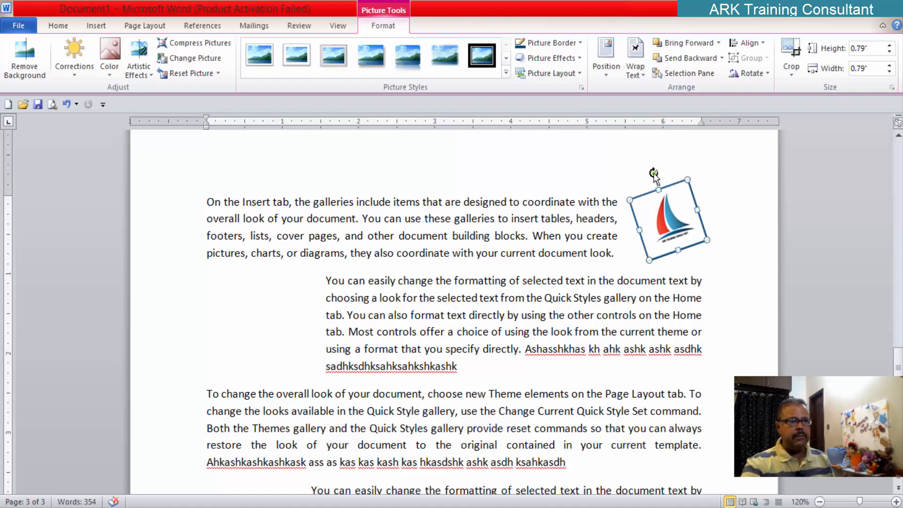
{"action": "left_click_drag", "start_coordinate": [654, 175], "coordinate": [669, 264]}
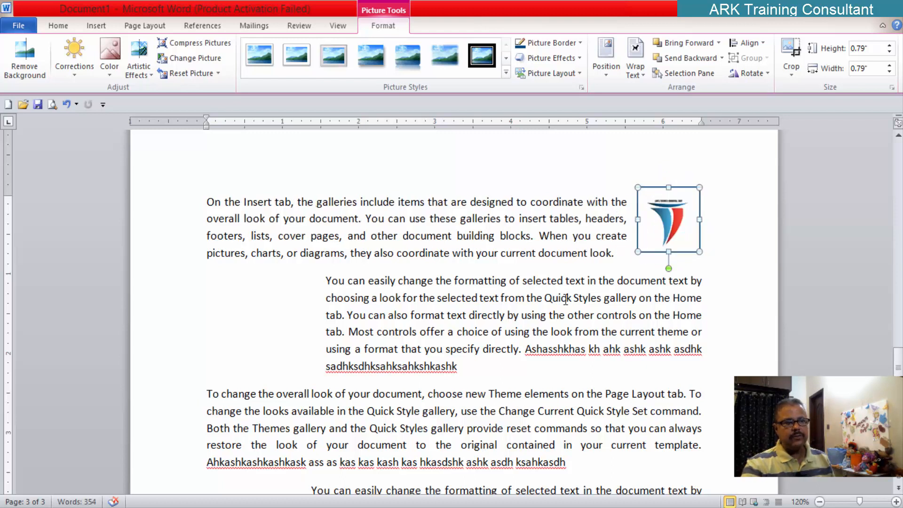
{"action": "key", "text": "ctrl+z"}
{"action": "key", "text": "ctrl+z"}
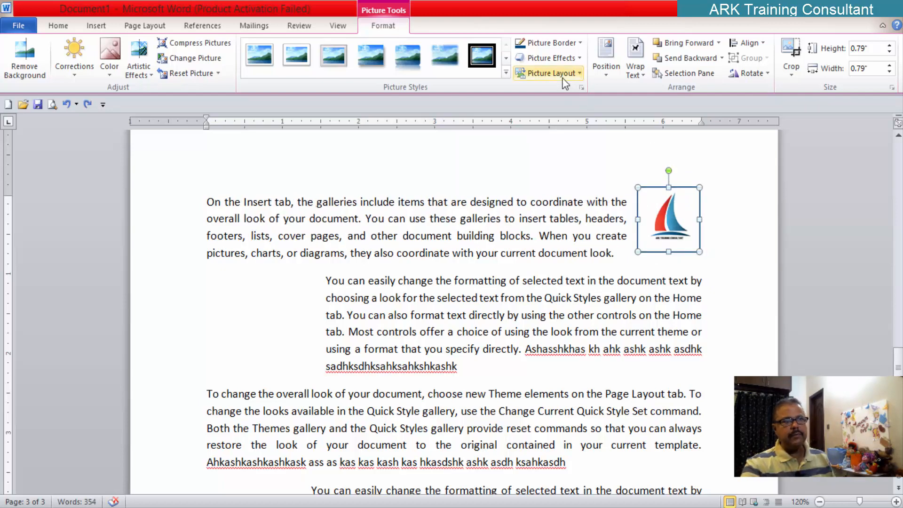
- Check the sail logo's text wrapping choices again and place the cursor in the paragraph beside it
{"action": "left_click", "coordinate": [636, 71]}
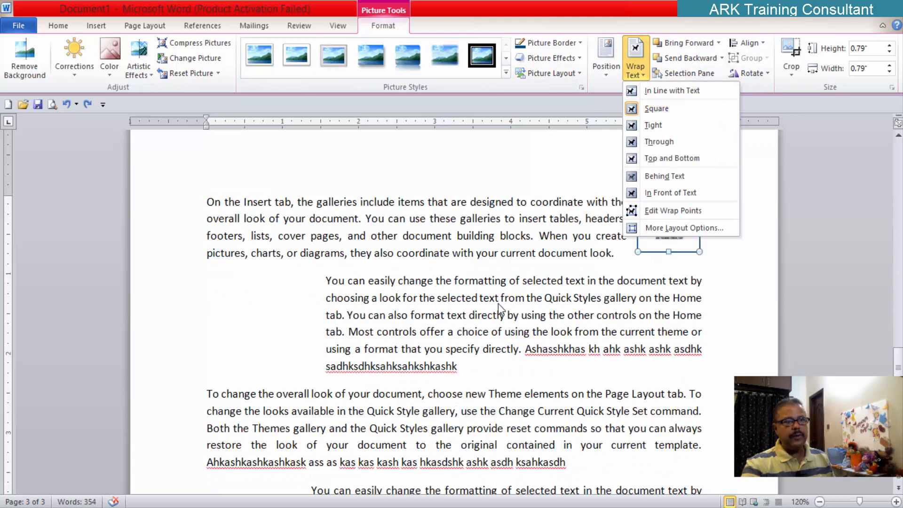
{"action": "left_click", "coordinate": [499, 303]}
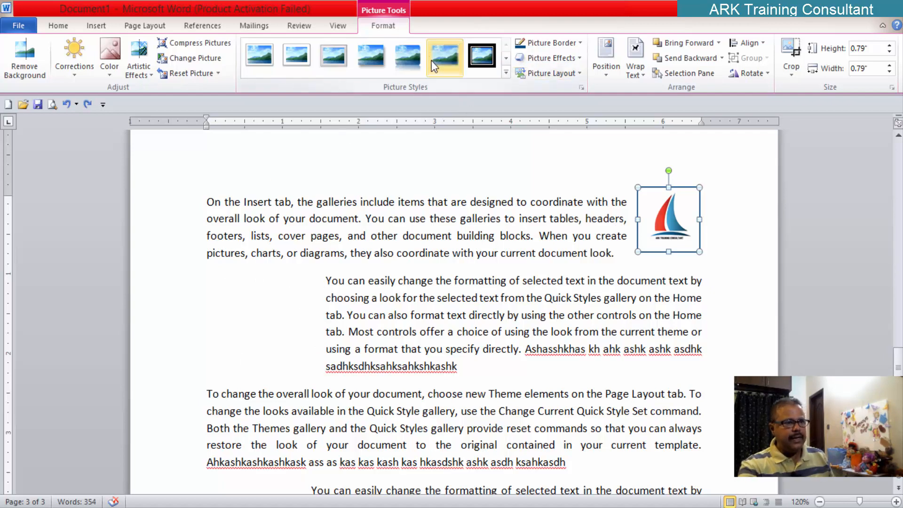
{"action": "left_click", "coordinate": [508, 219]}
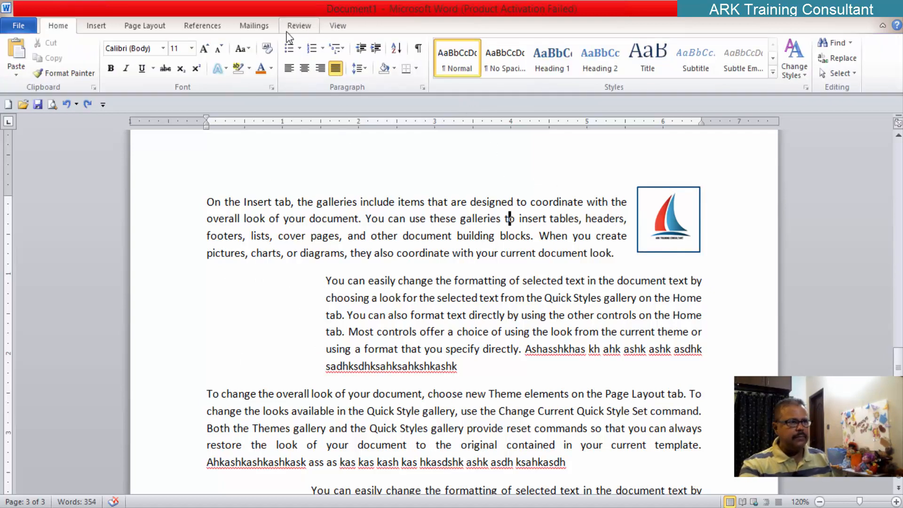
- Draw a text box about 1.17" high and 1.19" wide in the blank space beside the indented paragraph
{"action": "left_click", "coordinate": [96, 27]}
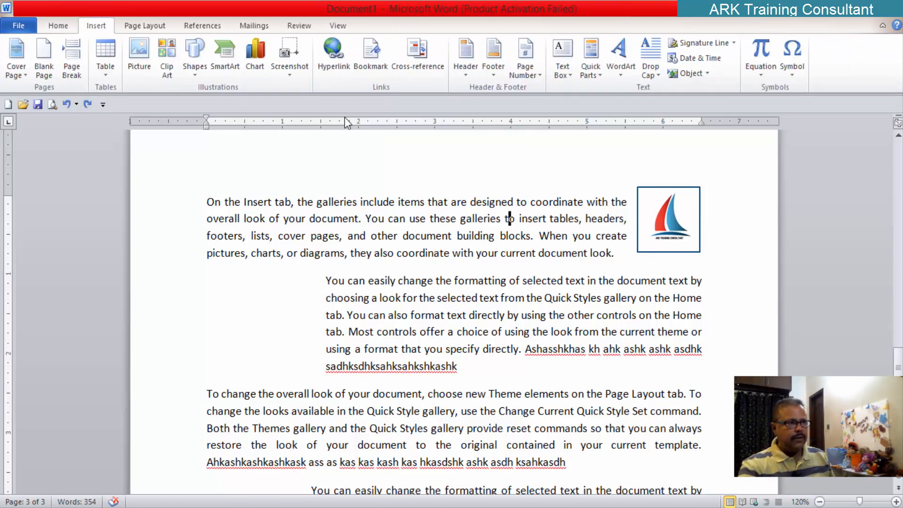
{"action": "left_click", "coordinate": [193, 75]}
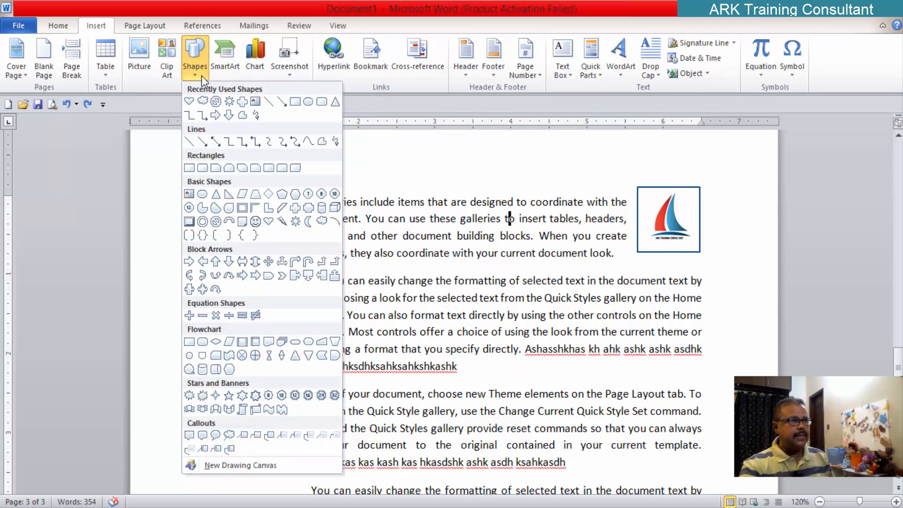
{"action": "left_click", "coordinate": [189, 195]}
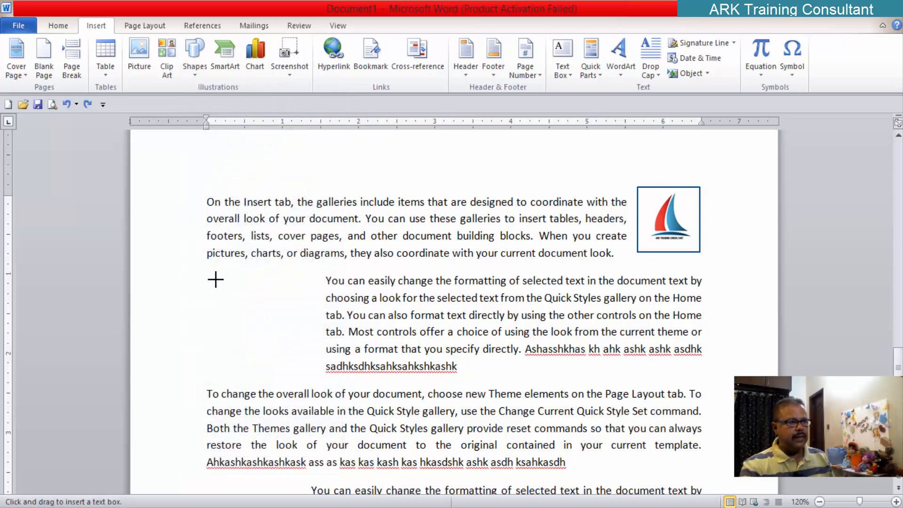
{"action": "mouse_move", "coordinate": [215, 280]}
{"action": "left_mouse_down"}
{"action": "mouse_move", "coordinate": [216, 315]}
{"action": "mouse_move", "coordinate": [234, 349]}
{"action": "mouse_move", "coordinate": [306, 373]}
{"action": "left_mouse_up"}
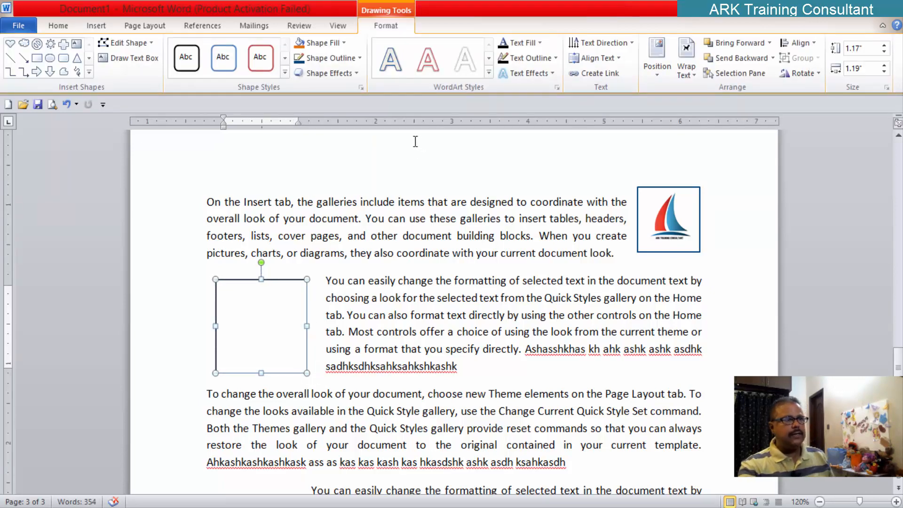
- Compare the shape styles offered for the text box with the picture formatting tools offered for the sail logo
{"action": "left_click", "coordinate": [285, 58]}
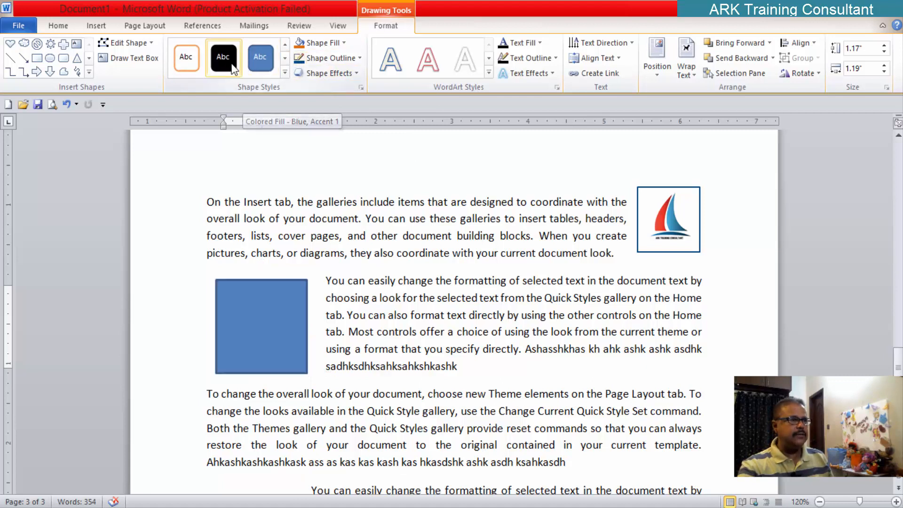
{"action": "left_click", "coordinate": [656, 193]}
{"action": "left_click", "coordinate": [397, 31]}
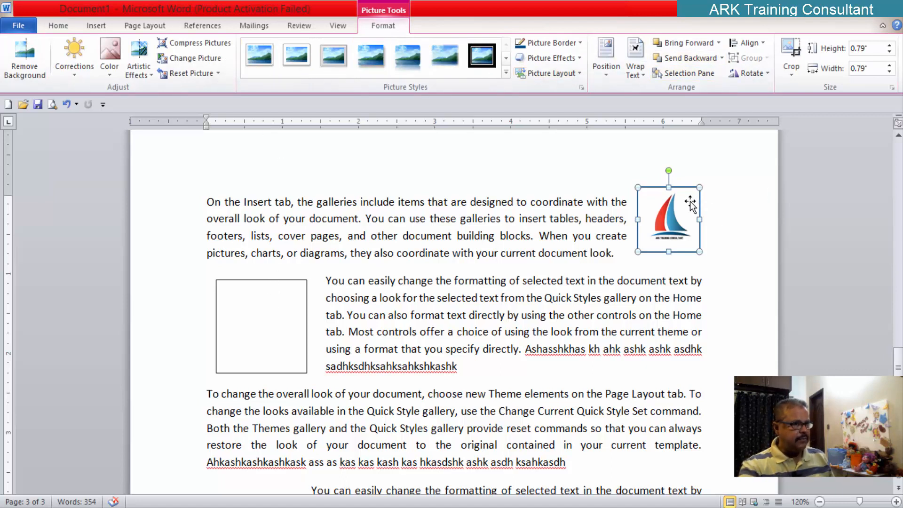
{"action": "left_click", "coordinate": [266, 280]}
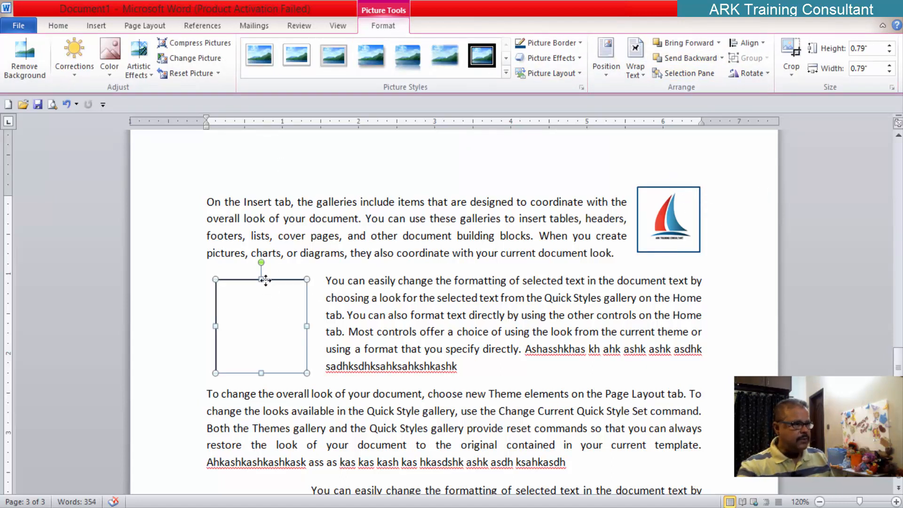
{"action": "left_click", "coordinate": [285, 58]}
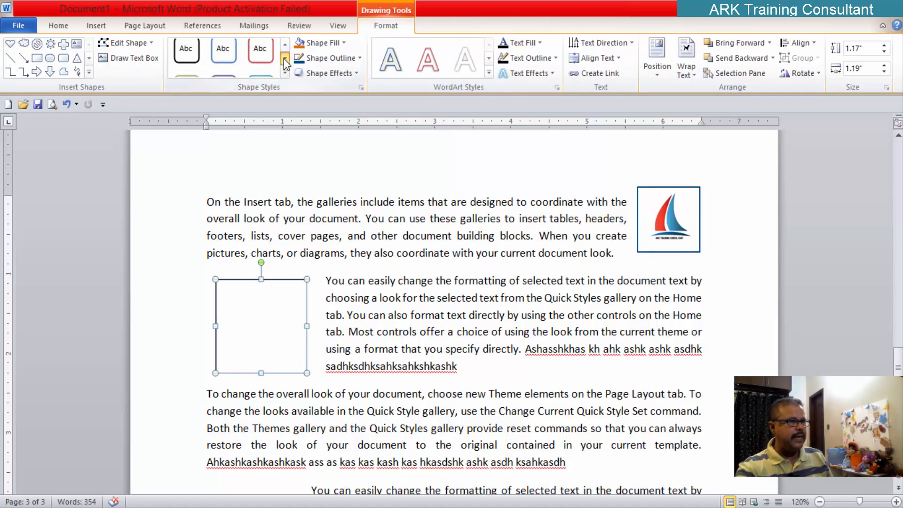
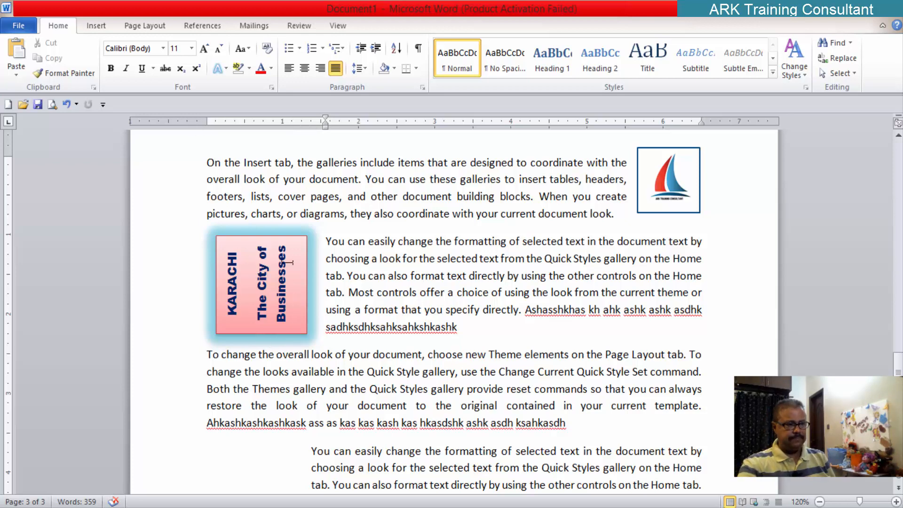
- Delete the "KARACHI The City of Businesses" text box and the sail logo from the page
{"action": "left_click", "coordinate": [297, 235]}
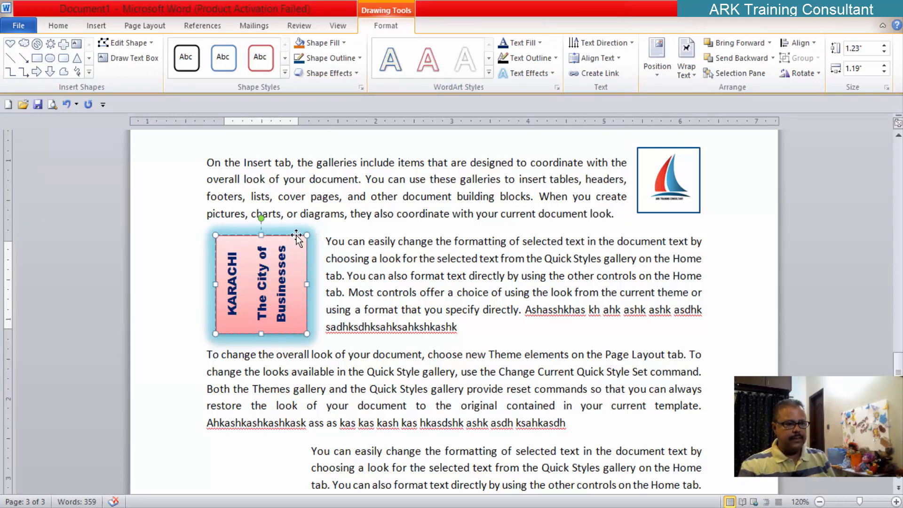
{"action": "key", "text": "BackSpace"}
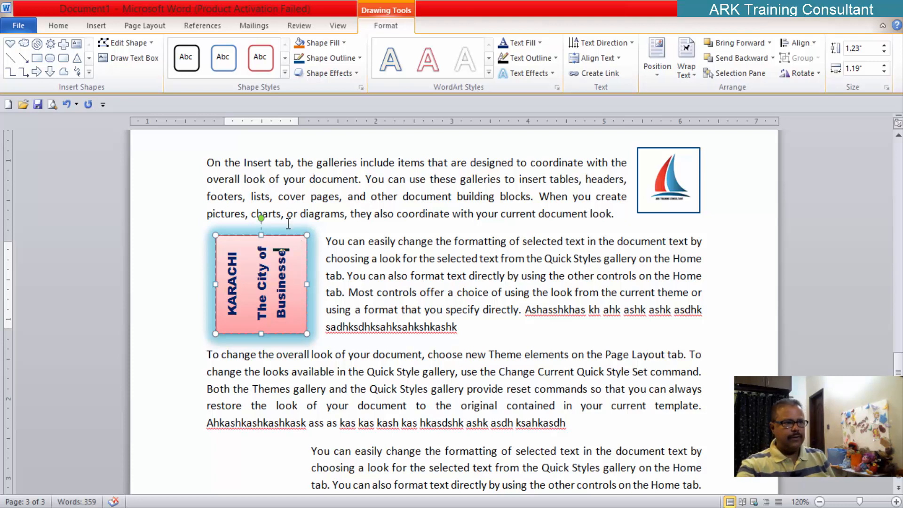
{"action": "left_click", "coordinate": [288, 235]}
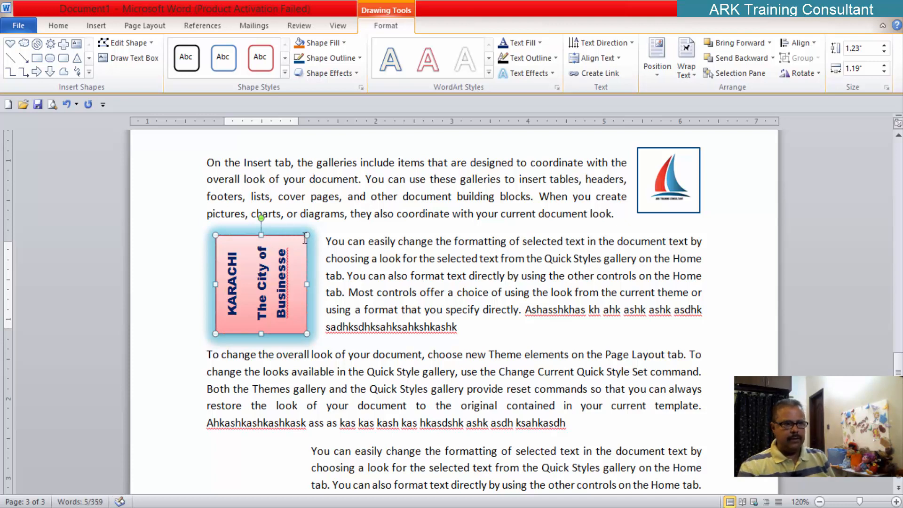
{"action": "key", "text": "Delete"}
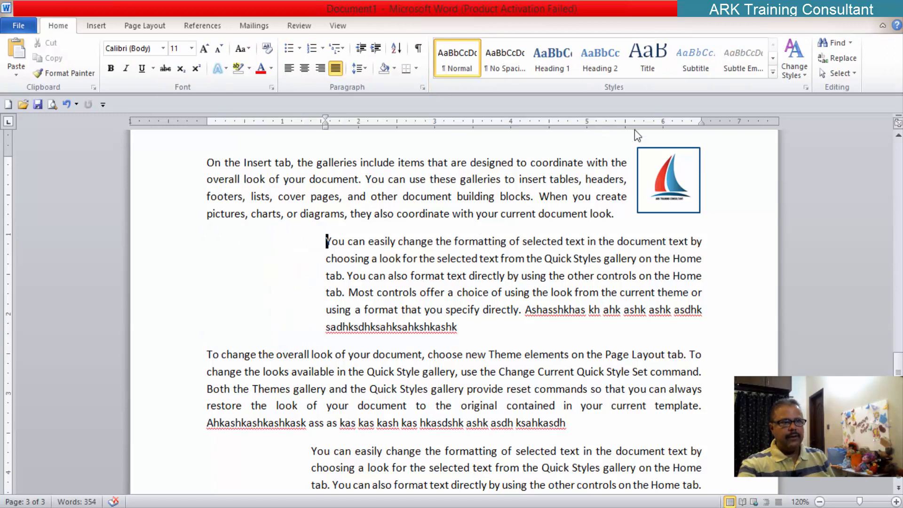
{"action": "left_click", "coordinate": [650, 153]}
{"action": "key", "text": "Delete"}
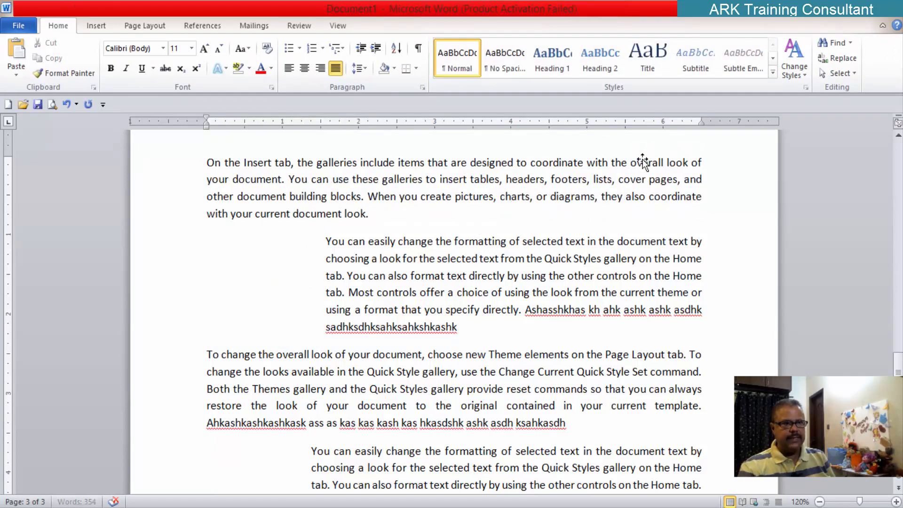
- Remove the left indent from both indented "You can easily change" paragraphs so they align with the left margin
{"action": "scroll", "coordinate": [637, 226], "scroll_direction": "up", "scroll_amount": 2}
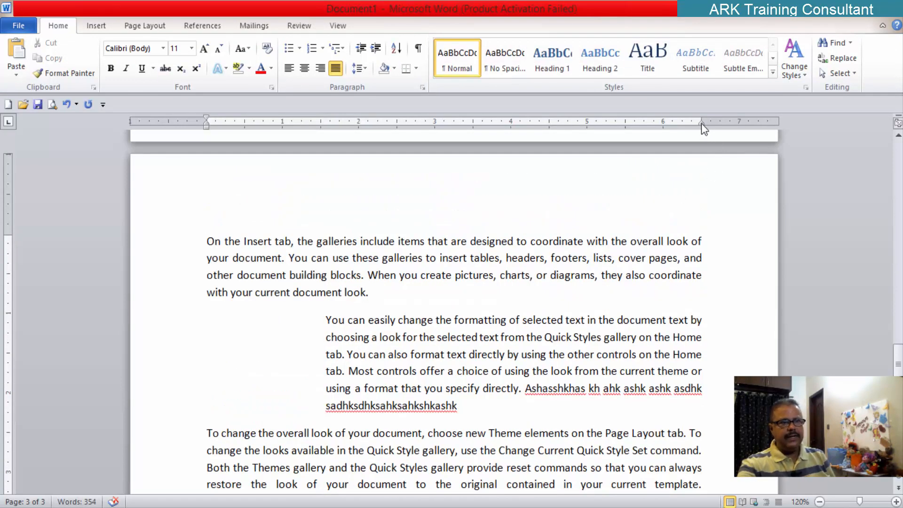
{"action": "left_click", "coordinate": [397, 354]}
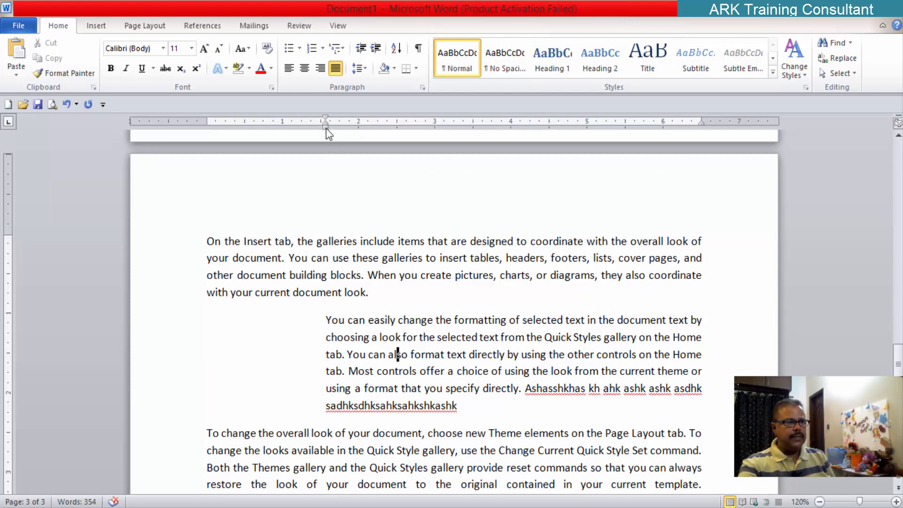
{"action": "left_click_drag", "start_coordinate": [326, 128], "coordinate": [204, 137]}
{"action": "scroll", "coordinate": [333, 362], "scroll_direction": "down", "scroll_amount": 3}
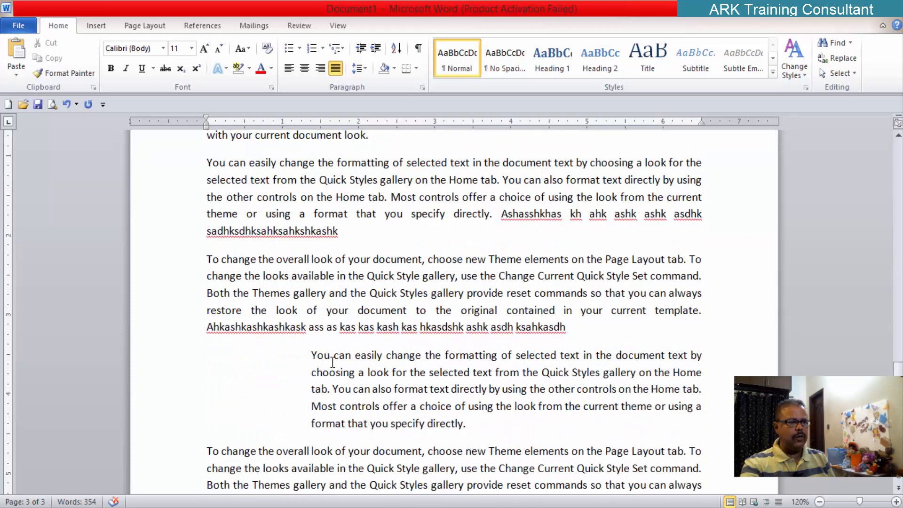
{"action": "left_click", "coordinate": [342, 372]}
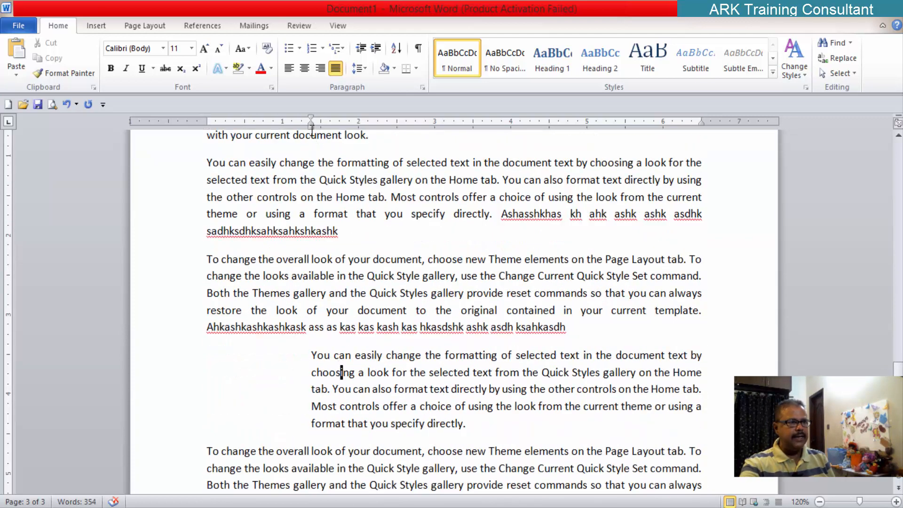
{"action": "left_click_drag", "start_coordinate": [312, 130], "coordinate": [206, 127]}
- Go back to the labelled indent marker diagram on page 1
{"action": "scroll", "coordinate": [247, 264], "scroll_direction": "down", "scroll_amount": 7}
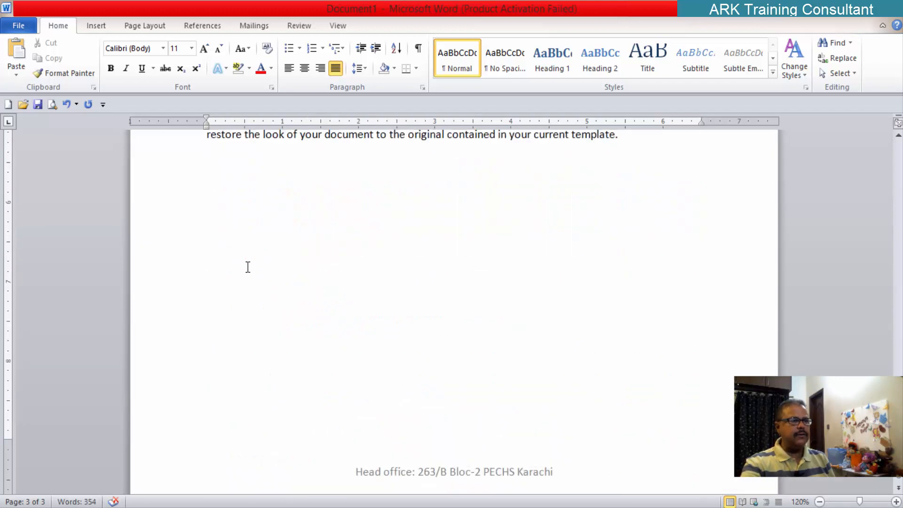
{"action": "scroll", "coordinate": [248, 267], "scroll_direction": "up", "scroll_amount": 20}
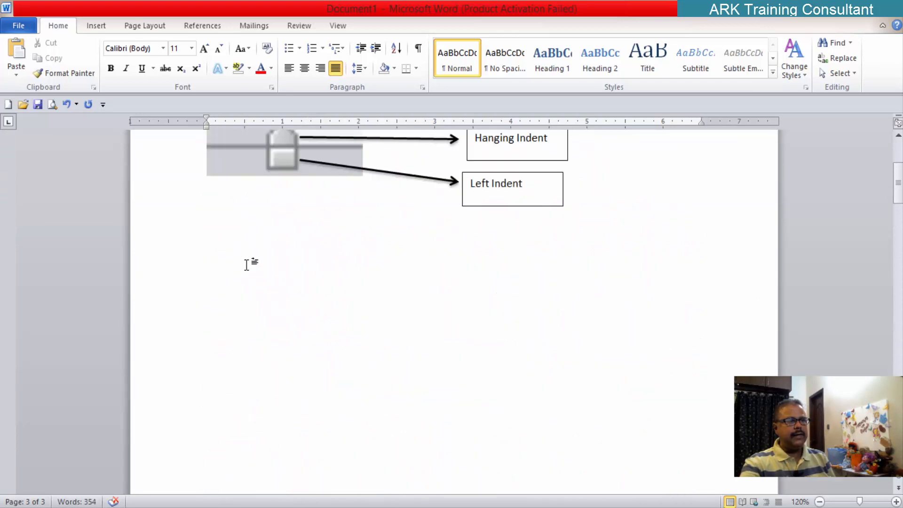
{"action": "scroll", "coordinate": [246, 265], "scroll_direction": "up", "scroll_amount": 4}
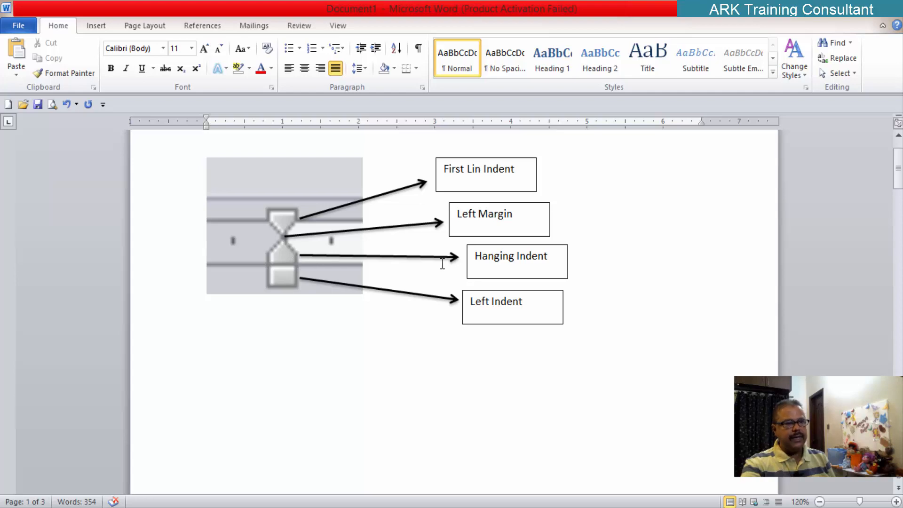
- Give the first three paragraphs on page 3, starting with "On the Insert tab", a hanging indent of about 0.75 inch
{"action": "scroll", "coordinate": [383, 335], "scroll_direction": "down", "scroll_amount": 20}
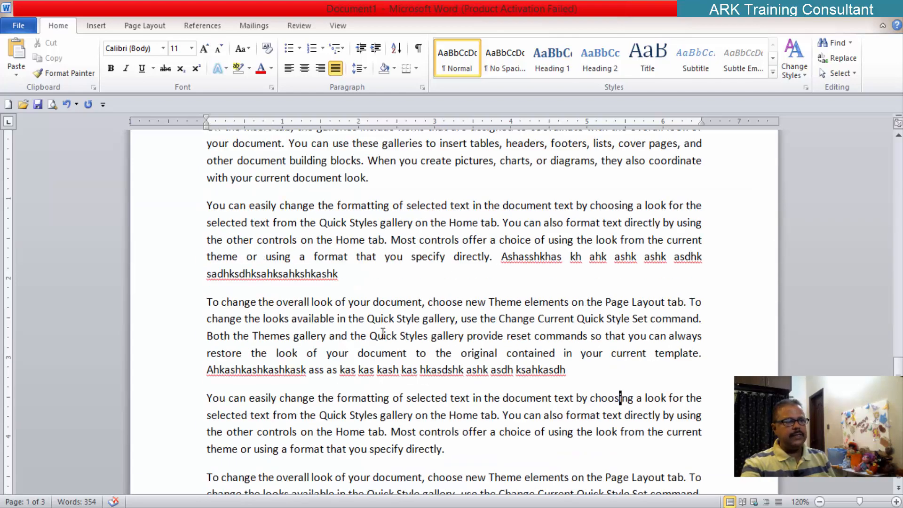
{"action": "scroll", "coordinate": [383, 335], "scroll_direction": "up", "scroll_amount": 3}
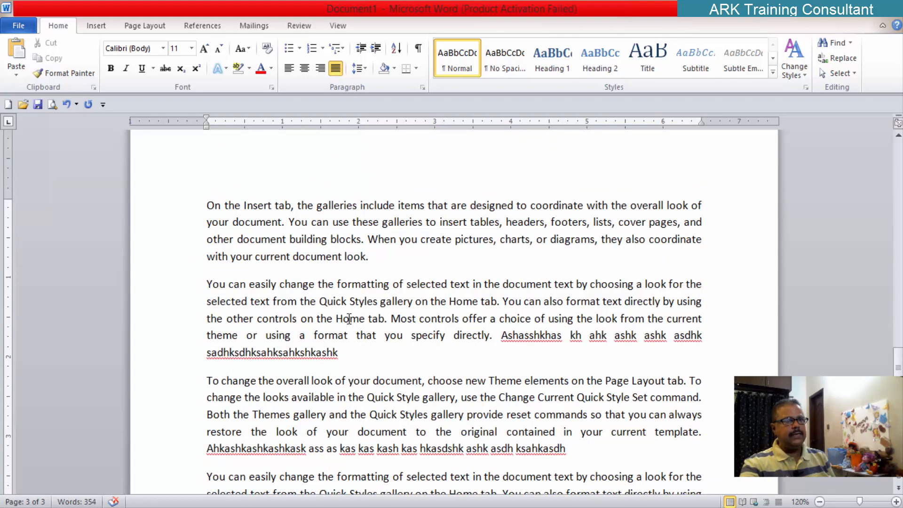
{"action": "scroll", "coordinate": [347, 315], "scroll_direction": "down", "scroll_amount": 2}
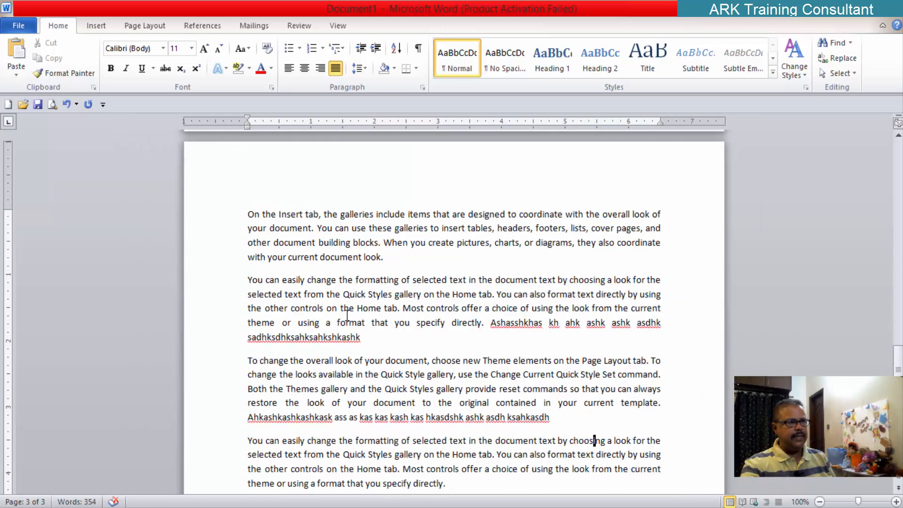
{"action": "scroll", "coordinate": [347, 315], "scroll_direction": "down", "scroll_amount": 2}
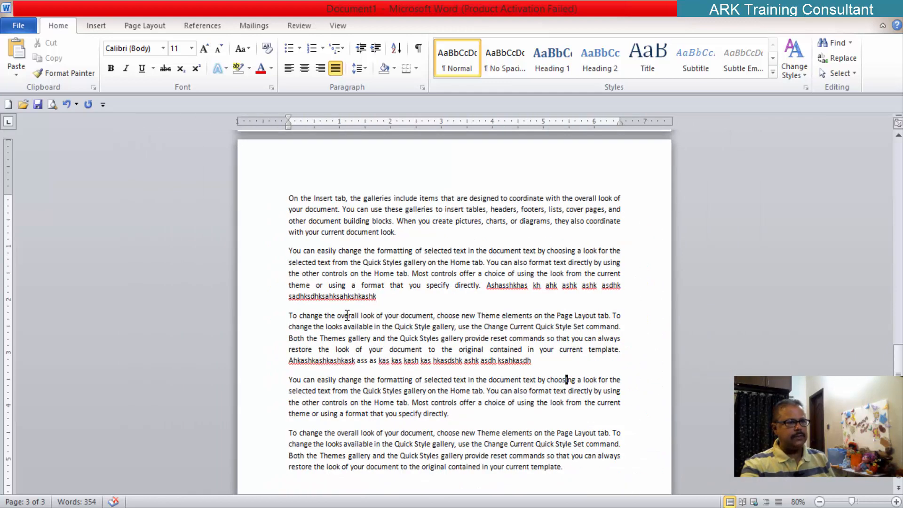
{"action": "scroll", "coordinate": [348, 315], "scroll_direction": "down", "scroll_amount": 2}
{"action": "scroll", "coordinate": [347, 314], "scroll_direction": "up", "scroll_amount": 2}
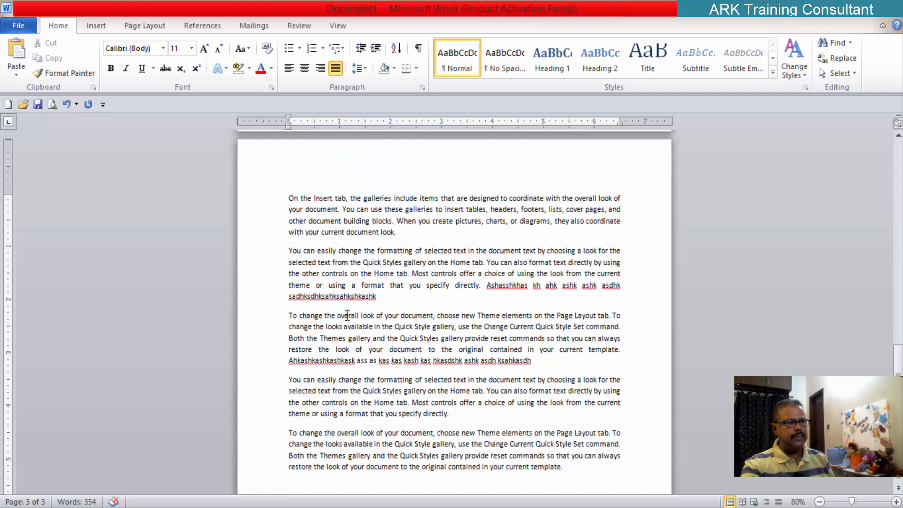
{"action": "scroll", "coordinate": [347, 315], "scroll_direction": "up", "scroll_amount": 1, "text": "ctrl"}
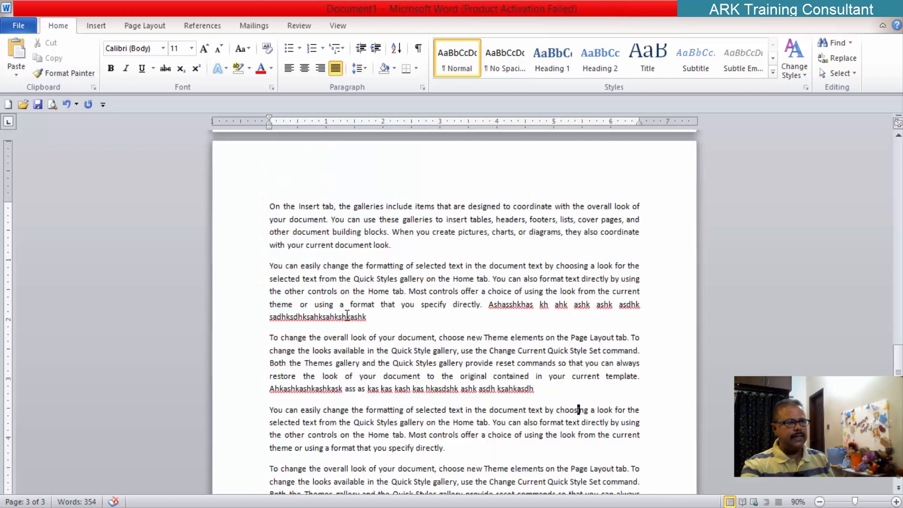
{"action": "left_click", "coordinate": [271, 206]}
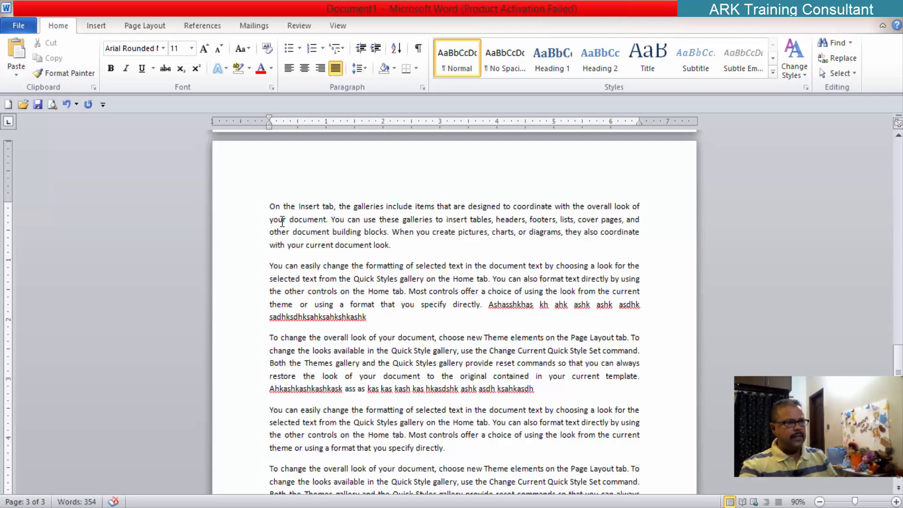
{"action": "left_click_drag", "start_coordinate": [272, 206], "coordinate": [538, 389]}
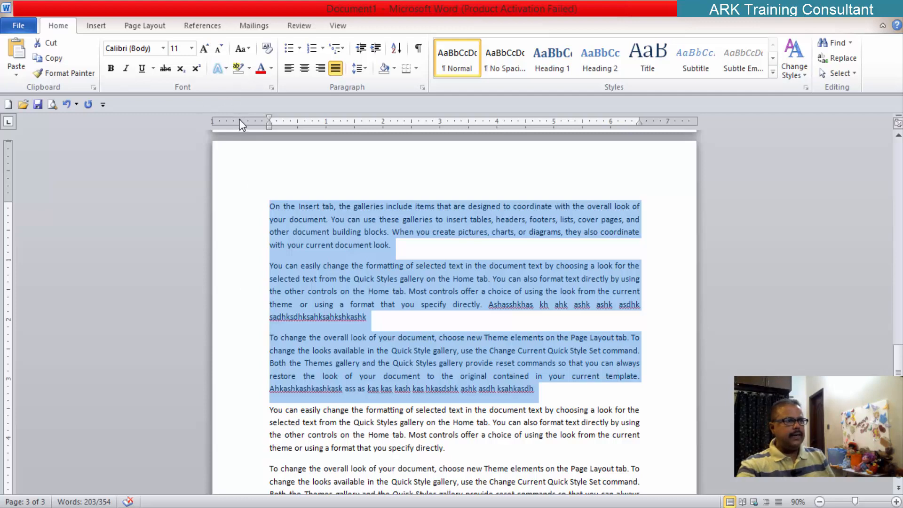
{"action": "left_click_drag", "start_coordinate": [270, 123], "coordinate": [312, 123]}
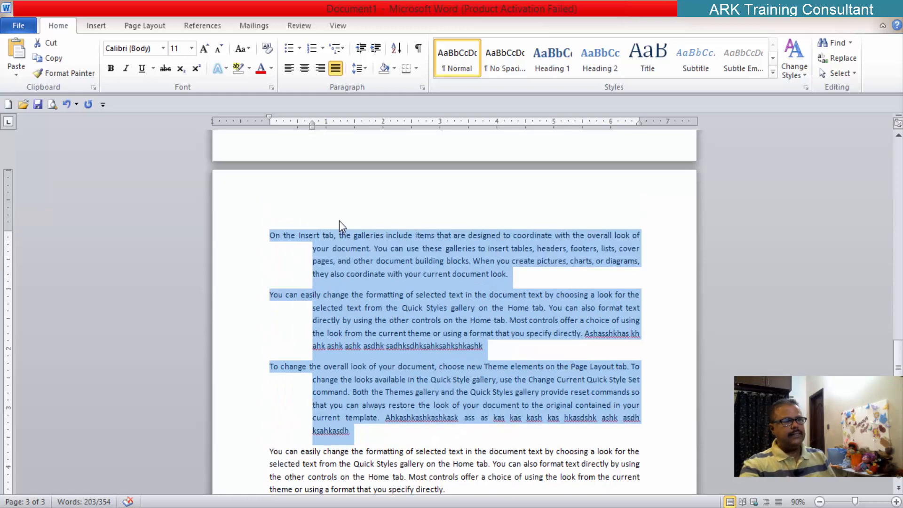
{"action": "scroll", "coordinate": [340, 221], "scroll_direction": "up", "scroll_amount": 3}
{"action": "scroll", "coordinate": [340, 221], "scroll_direction": "up", "scroll_amount": 8}
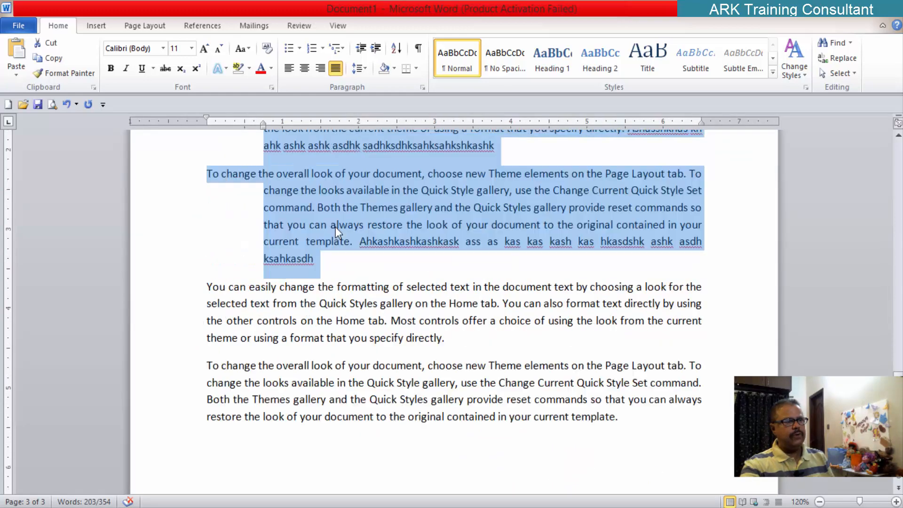
- Undo the hanging indent on the first three paragraphs of page 3
{"action": "left_click", "coordinate": [335, 273]}
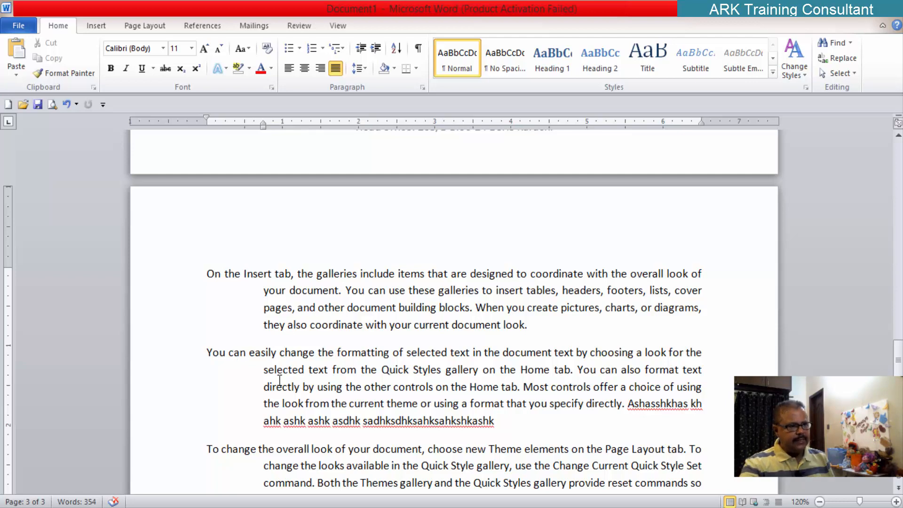
{"action": "scroll", "coordinate": [287, 413], "scroll_direction": "down", "scroll_amount": 1}
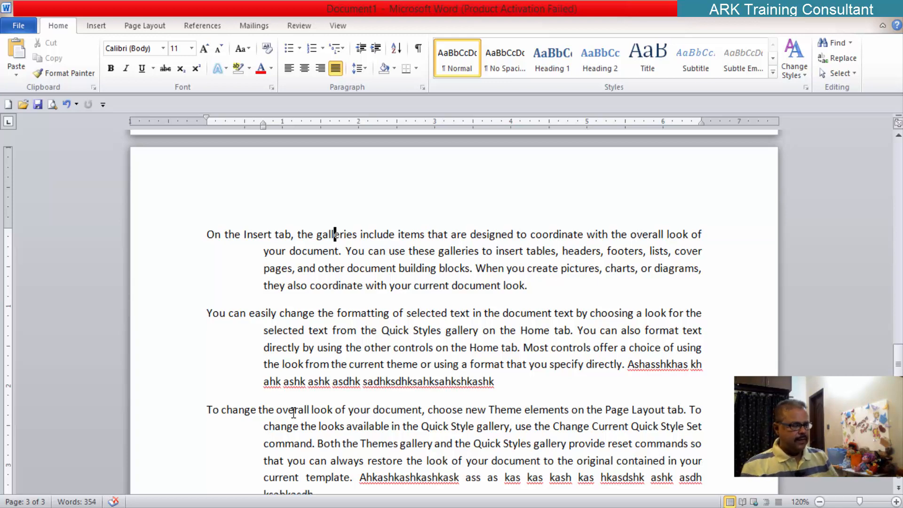
{"action": "key", "text": "ctrl+z"}
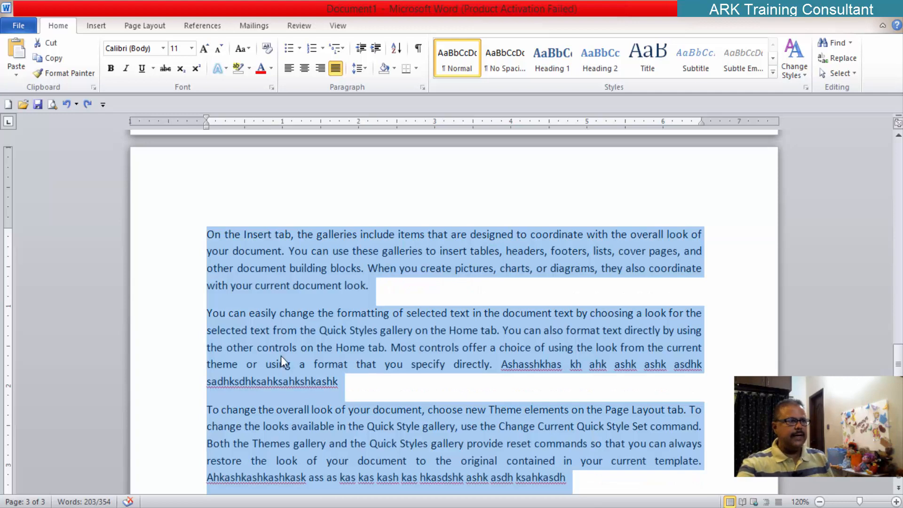
- Replace the opening "O" of the "On the Insert tab" paragraph with "i" and return to the paragraph's start
{"action": "left_click", "coordinate": [210, 236]}
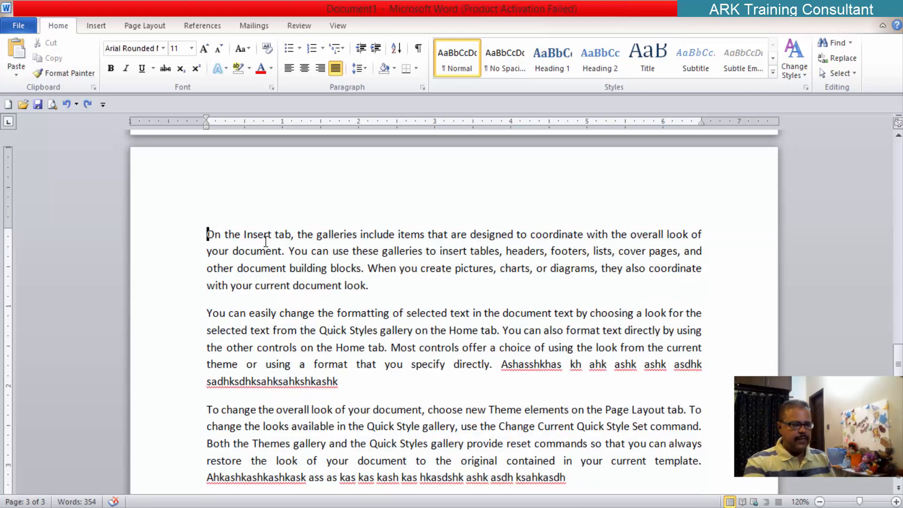
{"action": "type", "text": "o"}
{"action": "key", "text": "BackSpace"}
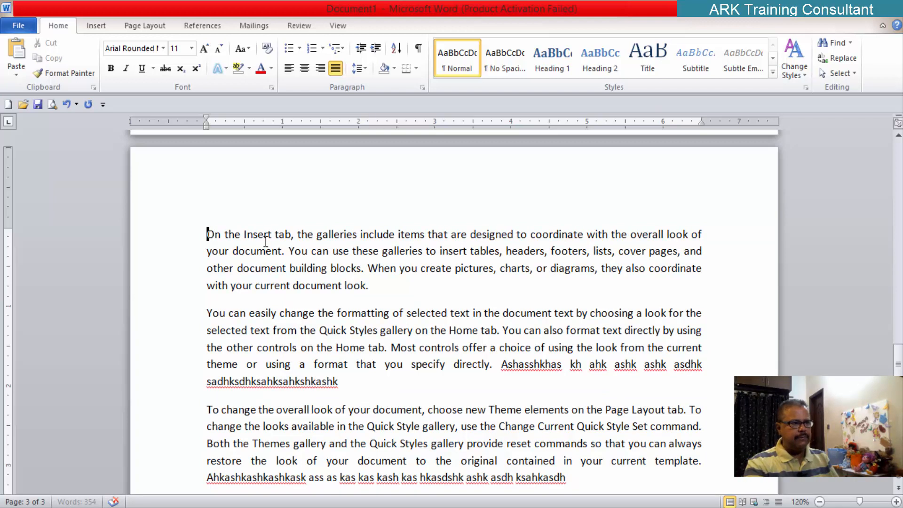
{"action": "key", "text": "Right"}
{"action": "key", "text": "BackSpace"}
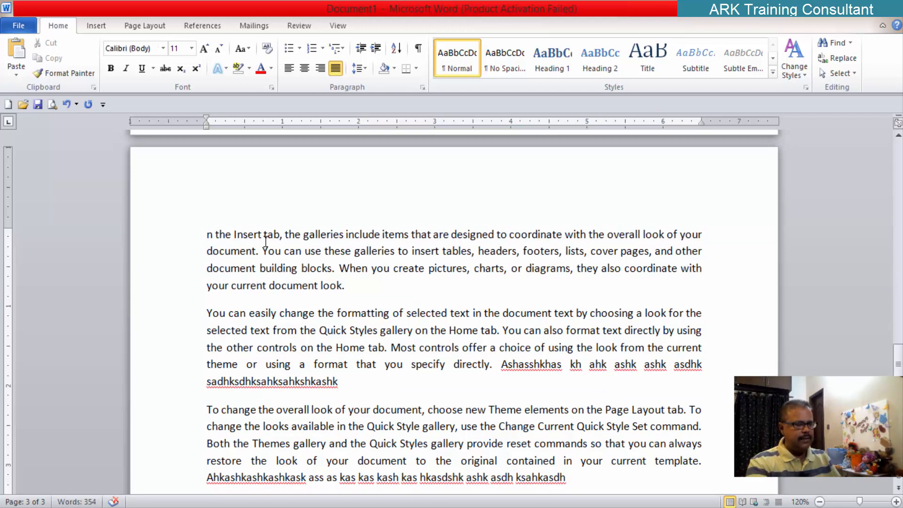
{"action": "type", "text": "I"}
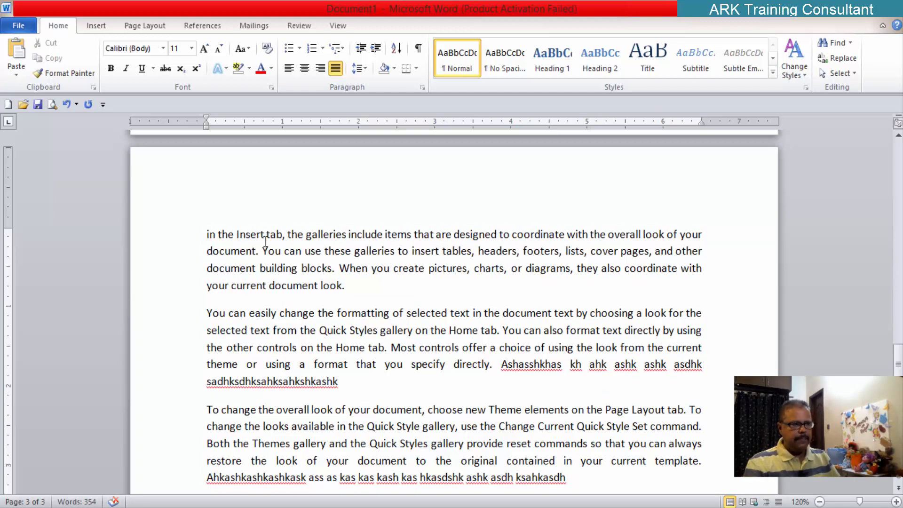
{"action": "key", "text": "Left"}
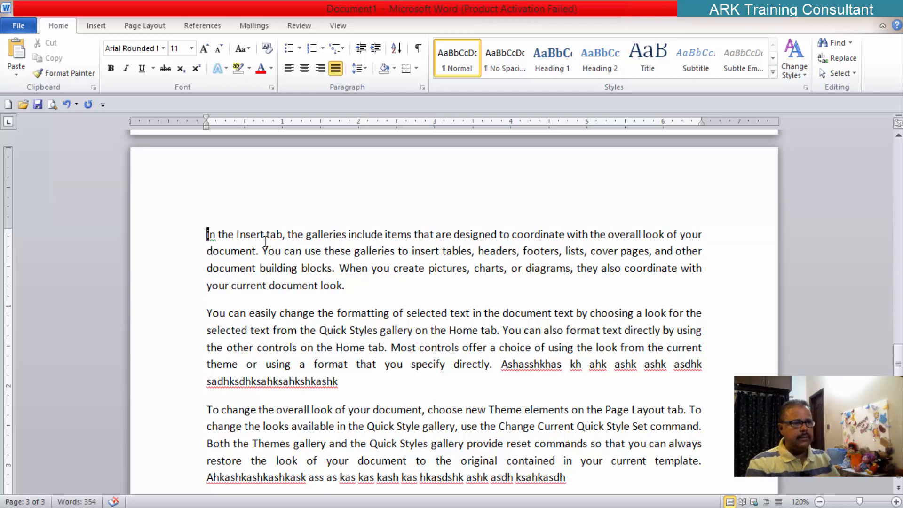
- Try to insert "Karachi" before the first word of the first paragraph on page 3
{"action": "type", "text": "Karac"}
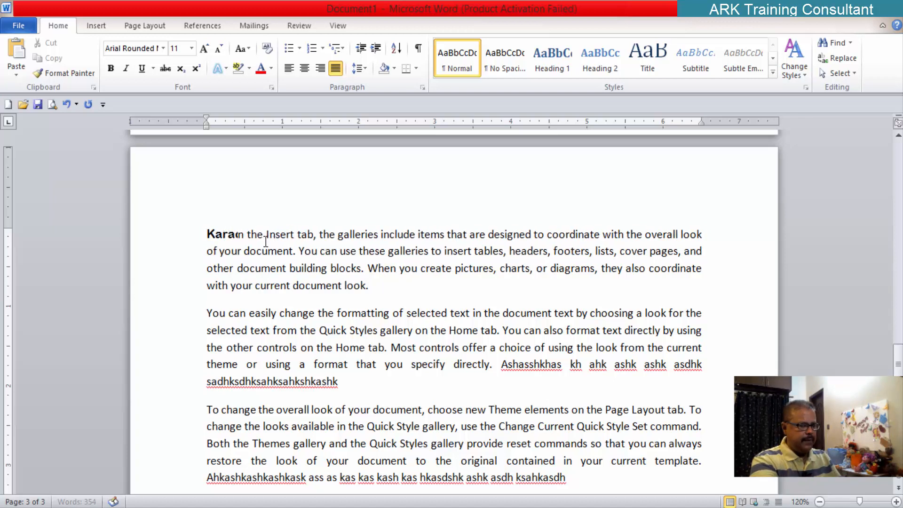
{"action": "key", "text": "BackSpace"}
{"action": "key", "text": "BackSpace"}
{"action": "key", "text": "BackSpace"}
{"action": "key", "text": "BackSpace"}
{"action": "key", "text": "BackSpace"}
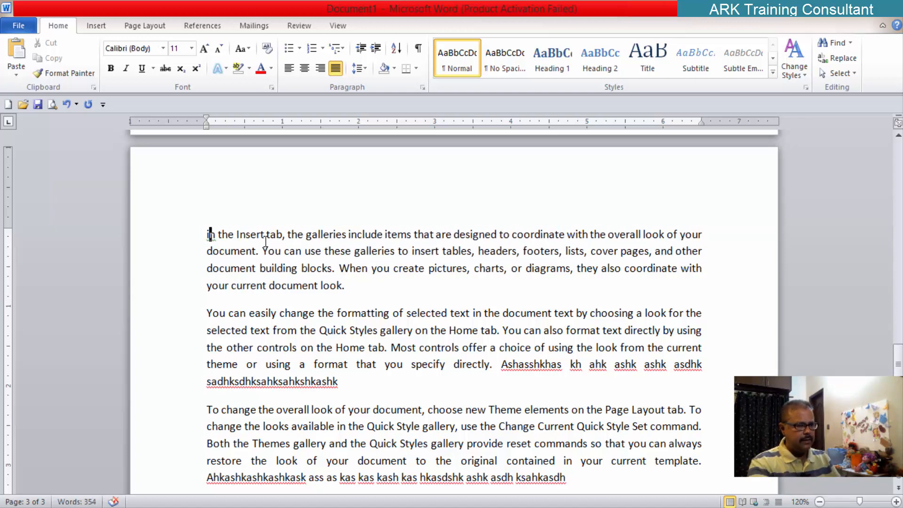
- Add "Karachi" in the body font to the first paragraph and correct its opening to read "Karachi on the Insert tab"
{"action": "type", "text": "Karachi"}
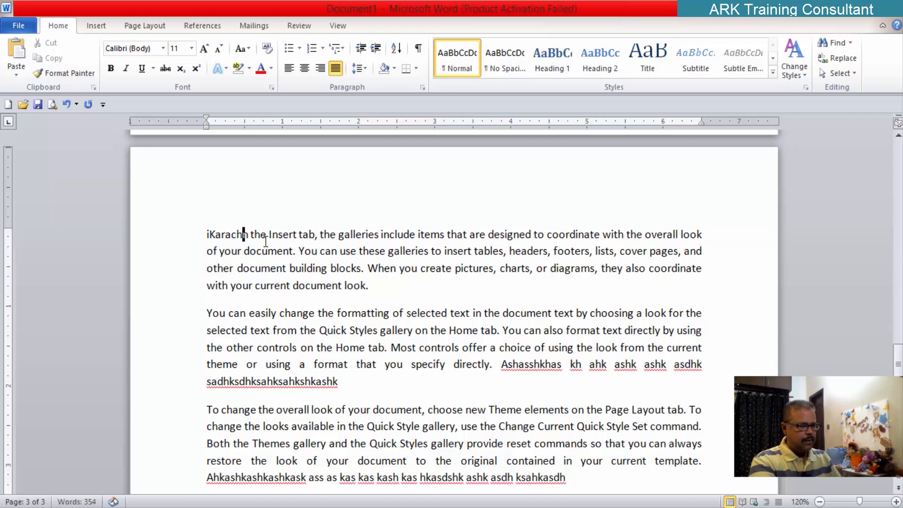
{"action": "key", "text": "Left"}
{"action": "key", "text": "Left"}
{"action": "key", "text": "Left"}
{"action": "key", "text": "Left"}
{"action": "key", "text": "Left"}
{"action": "key", "text": "Left"}
{"action": "key", "text": "Left"}
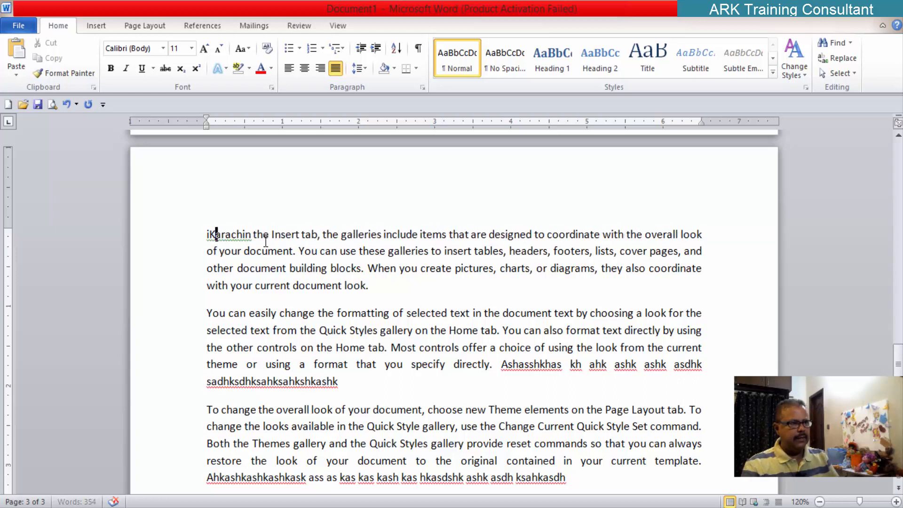
{"action": "key", "text": "BackSpace"}
{"action": "key", "text": "Right"}
{"action": "key", "text": "Right"}
{"action": "key", "text": "Right"}
{"action": "key", "text": "Right"}
{"action": "key", "text": "Right"}
{"action": "key", "text": "Right"}
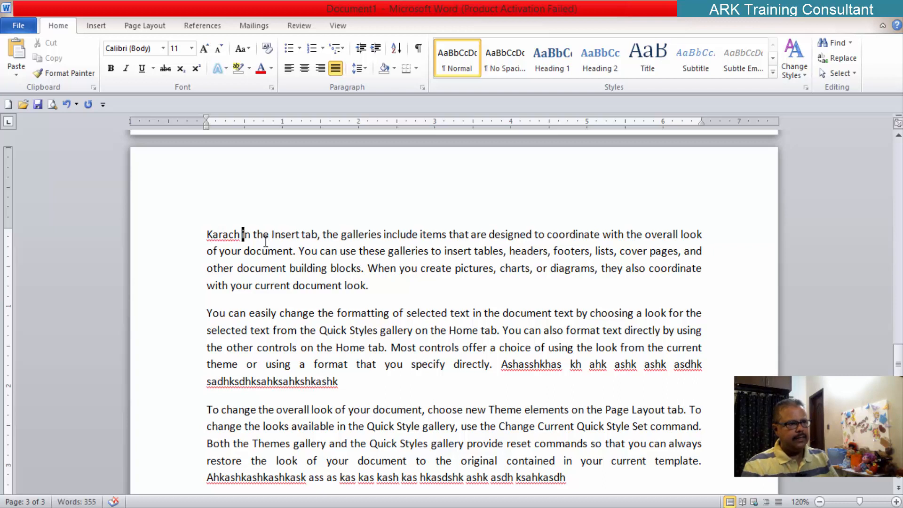
{"action": "key", "text": "BackSpace"}
{"action": "key", "text": "Right"}
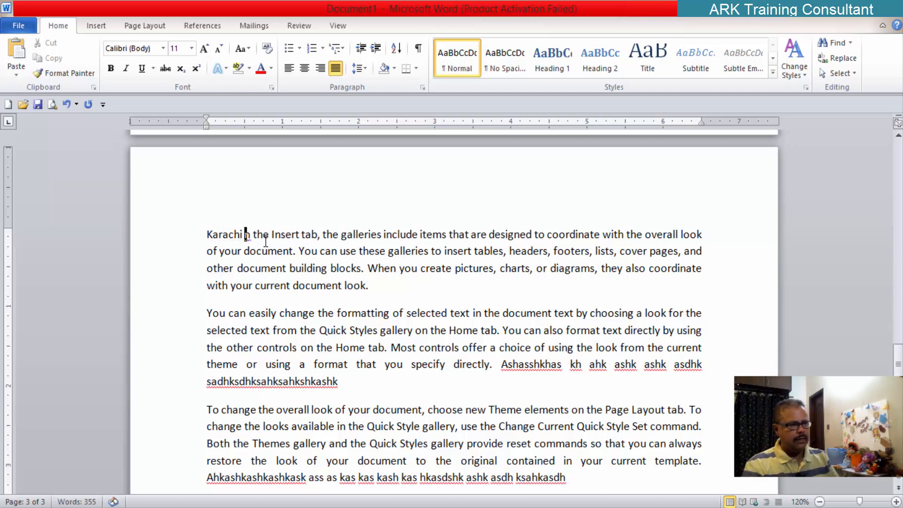
{"action": "type", "text": "o"}
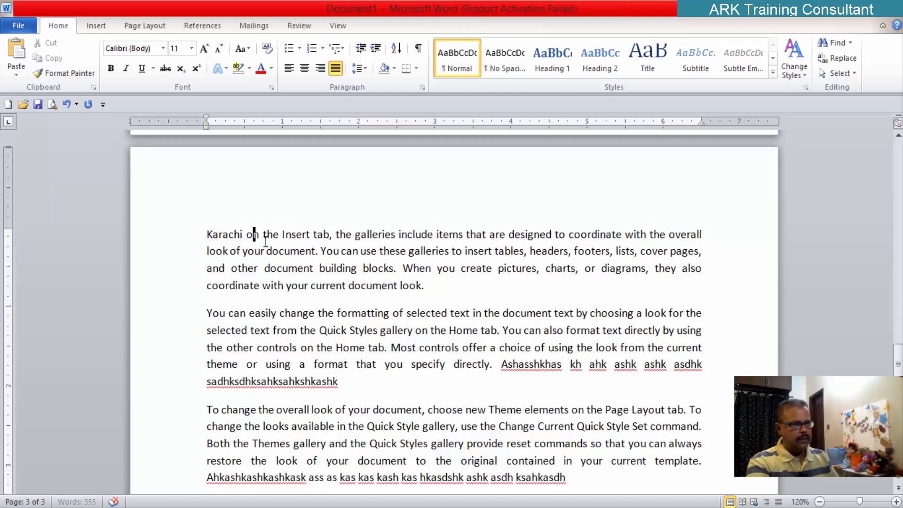
- Insert "Sukkur" at the start of the second paragraph and "Multan" at the start of the third paragraph
{"action": "left_click", "coordinate": [210, 312]}
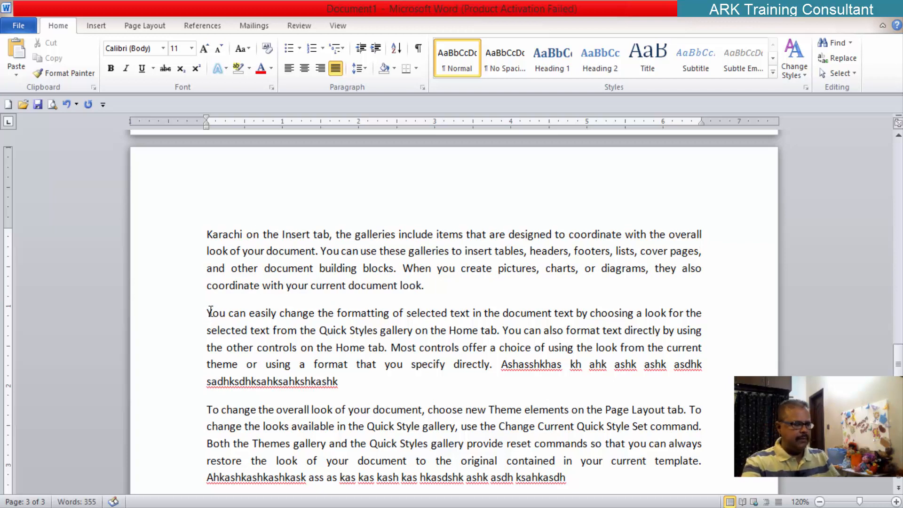
{"action": "type", "text": "H"}
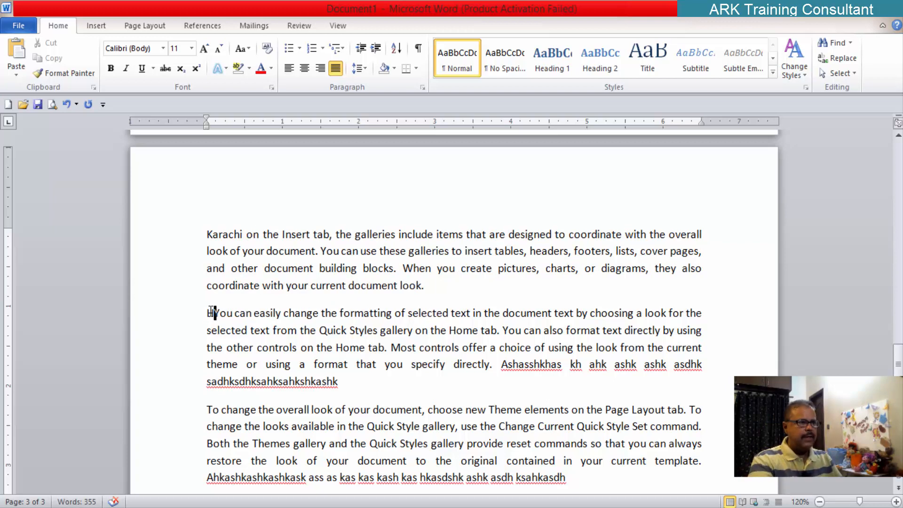
{"action": "type", "text": "ukku"}
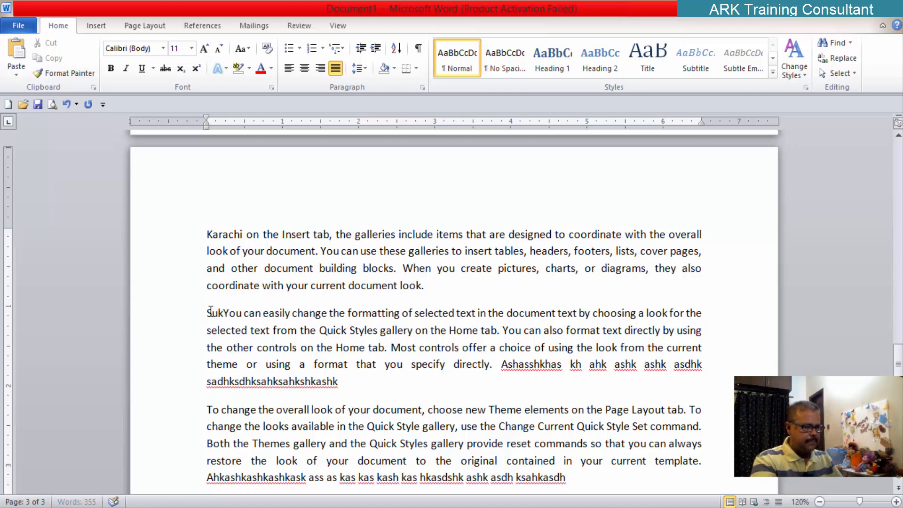
{"action": "type", "text": "r"}
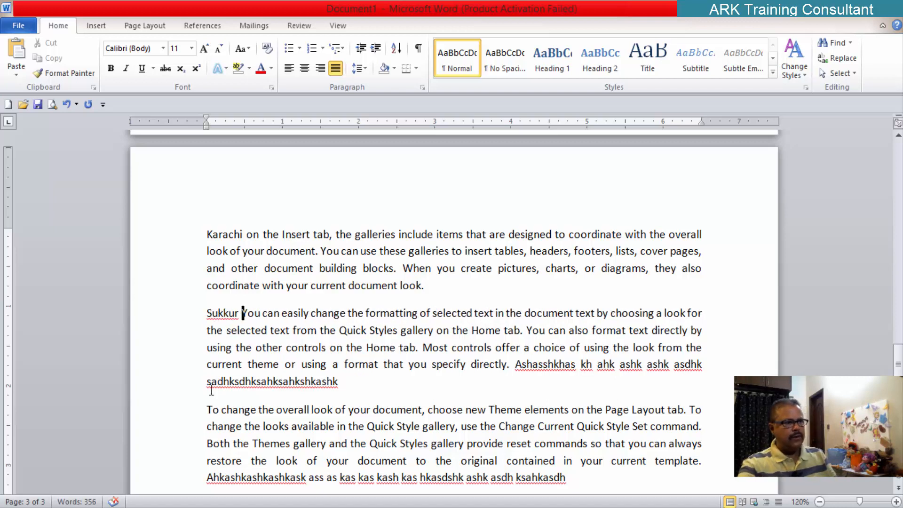
{"action": "left_click", "coordinate": [208, 407]}
{"action": "type", "text": "Mul"}
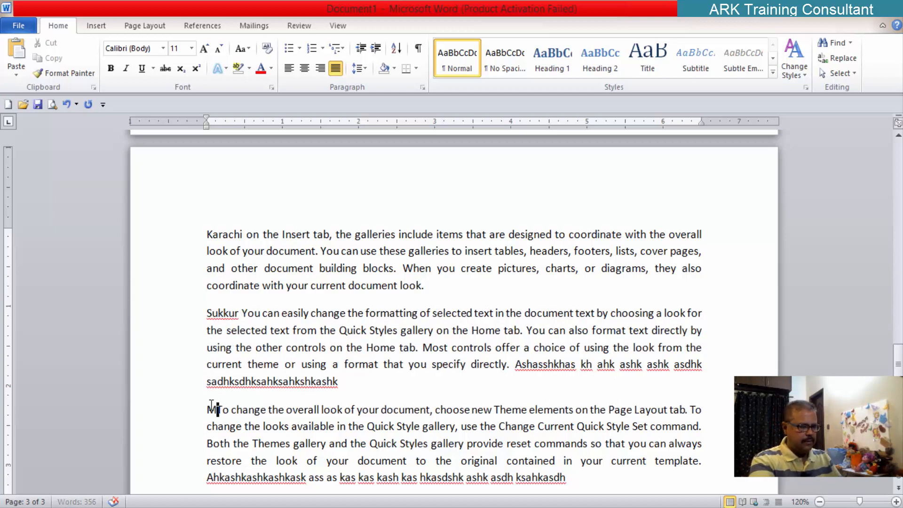
{"action": "type", "text": "tan"}
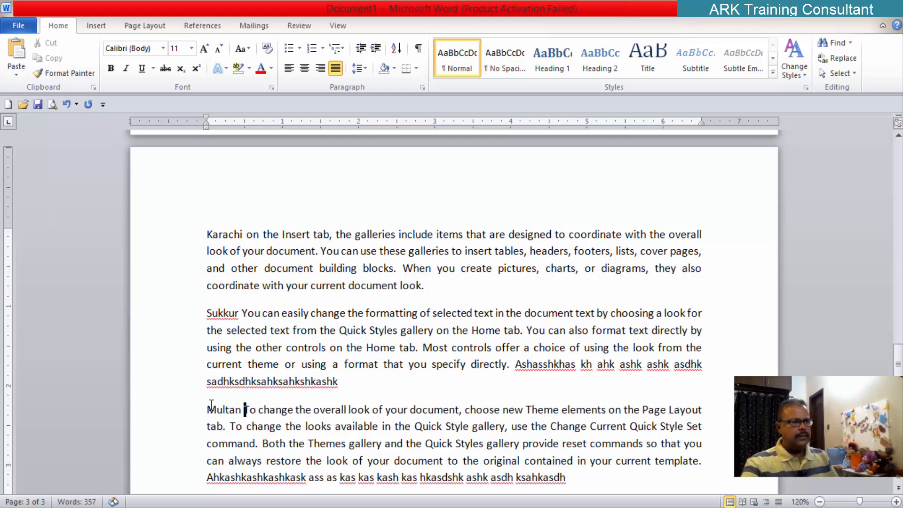
{"action": "scroll", "coordinate": [247, 353], "scroll_direction": "down", "scroll_amount": 4}
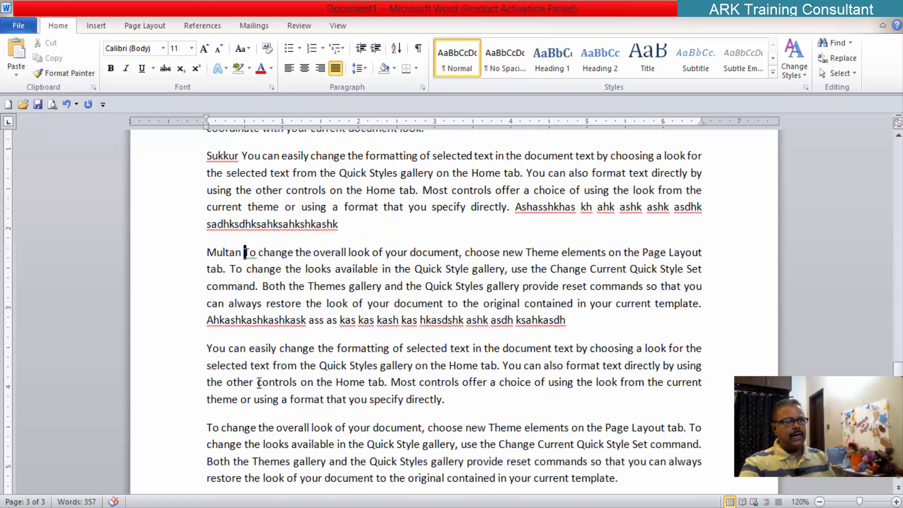
{"action": "scroll", "coordinate": [250, 312], "scroll_direction": "down", "scroll_amount": 1}
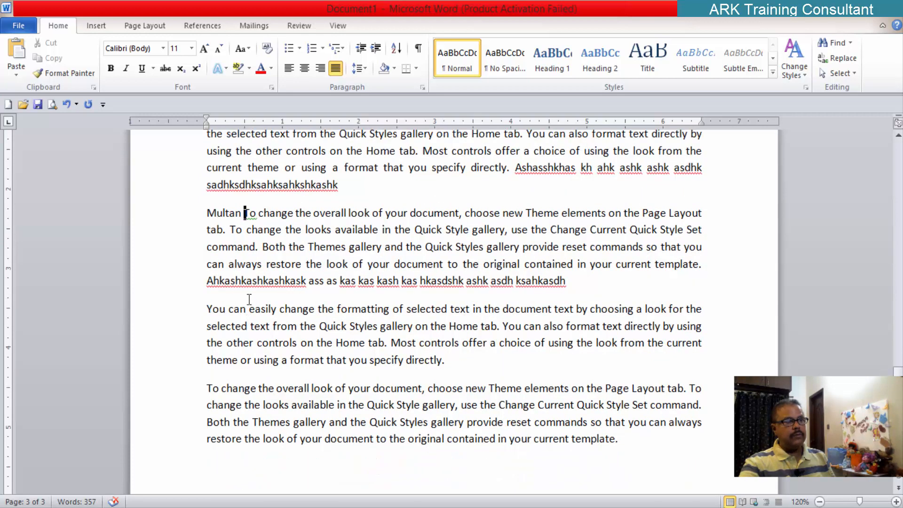
{"action": "left_click", "coordinate": [209, 310]}
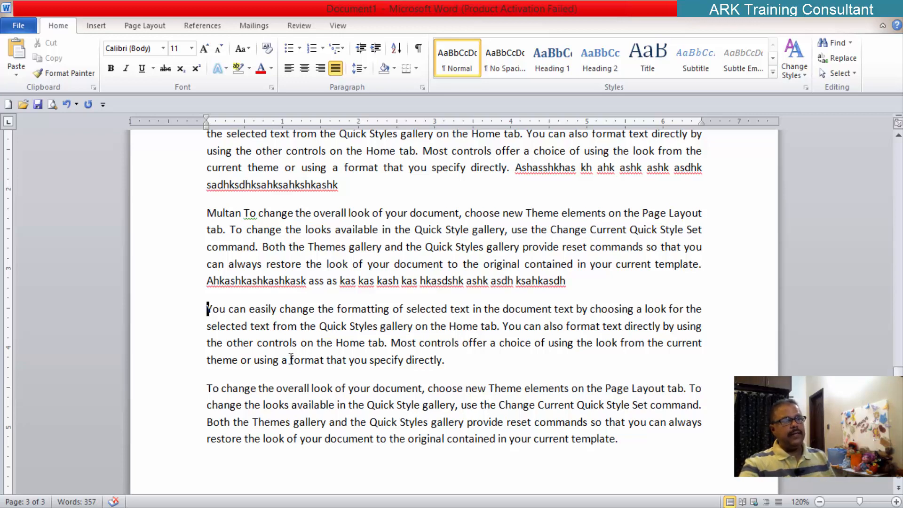
{"action": "scroll", "coordinate": [291, 359], "scroll_direction": "up", "scroll_amount": 2}
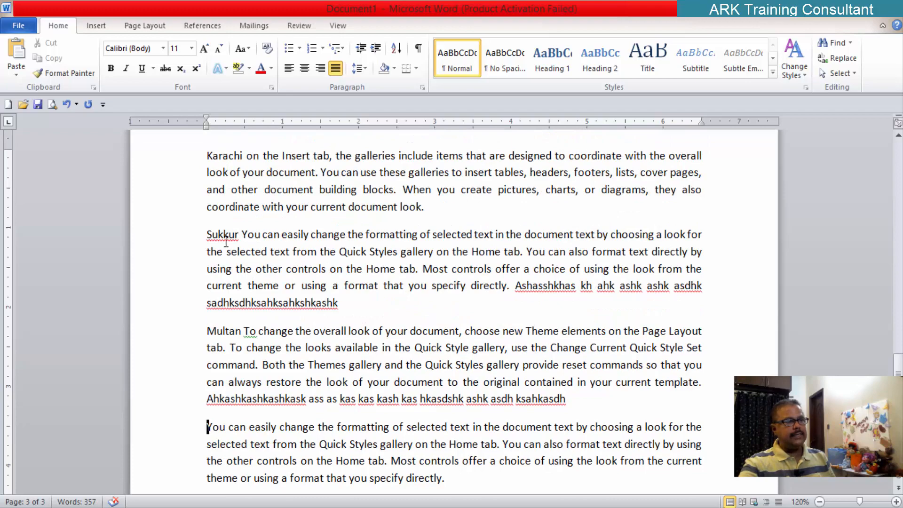
- Apply a 0.5-inch left indent to the Karachi, Sukkur and Multan paragraphs, and undo it
{"action": "scroll", "coordinate": [227, 425], "scroll_direction": "down", "scroll_amount": 3}
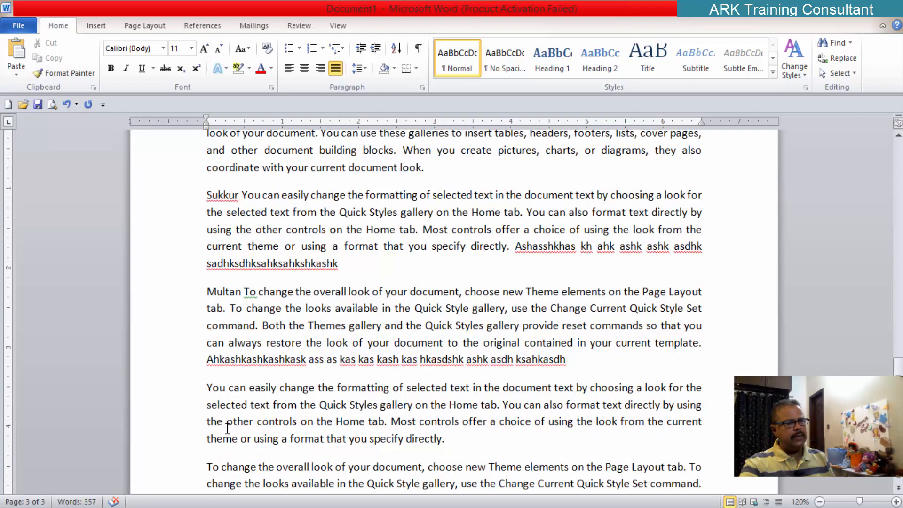
{"action": "scroll", "coordinate": [227, 400], "scroll_direction": "up", "scroll_amount": 3}
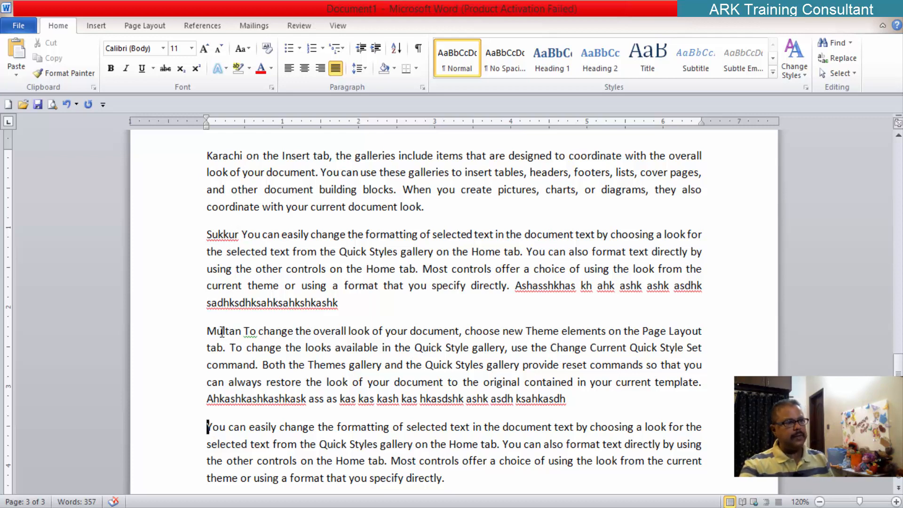
{"action": "left_click_drag", "start_coordinate": [207, 156], "coordinate": [558, 398]}
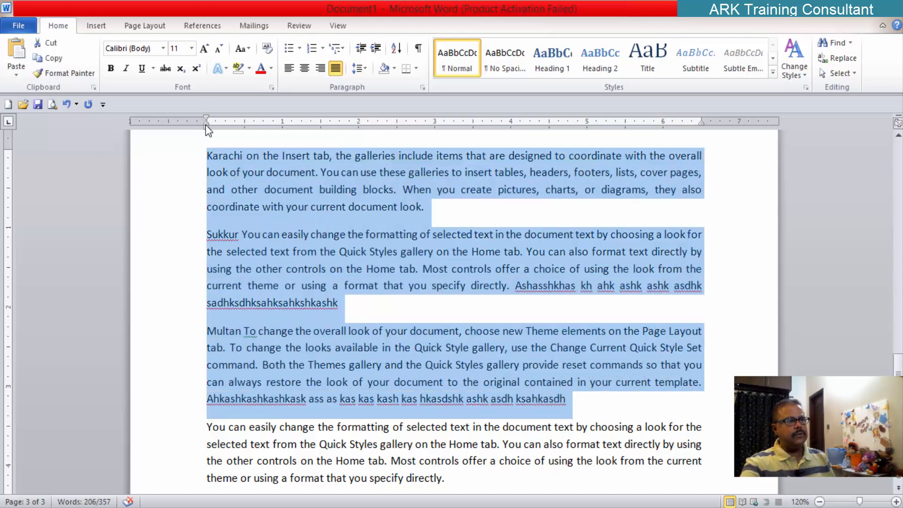
{"action": "left_click_drag", "start_coordinate": [205, 125], "coordinate": [246, 125]}
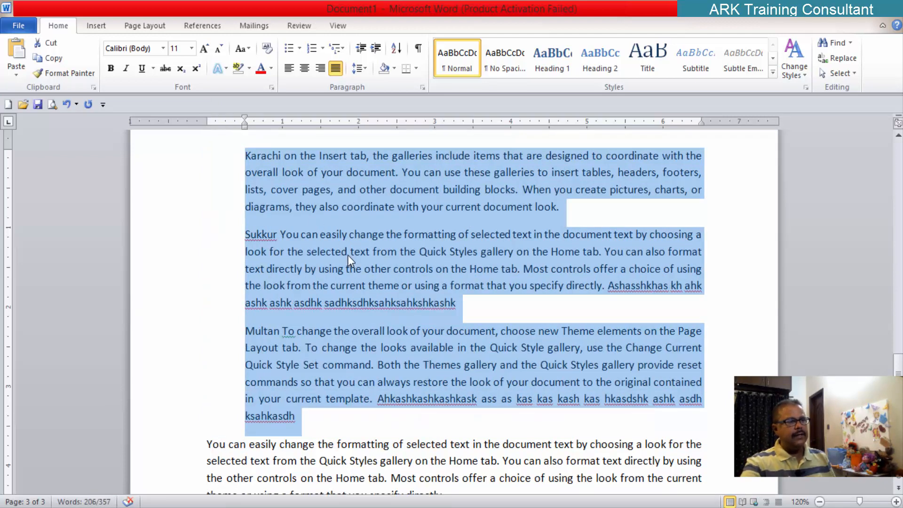
{"action": "key", "text": "ctrl+z"}
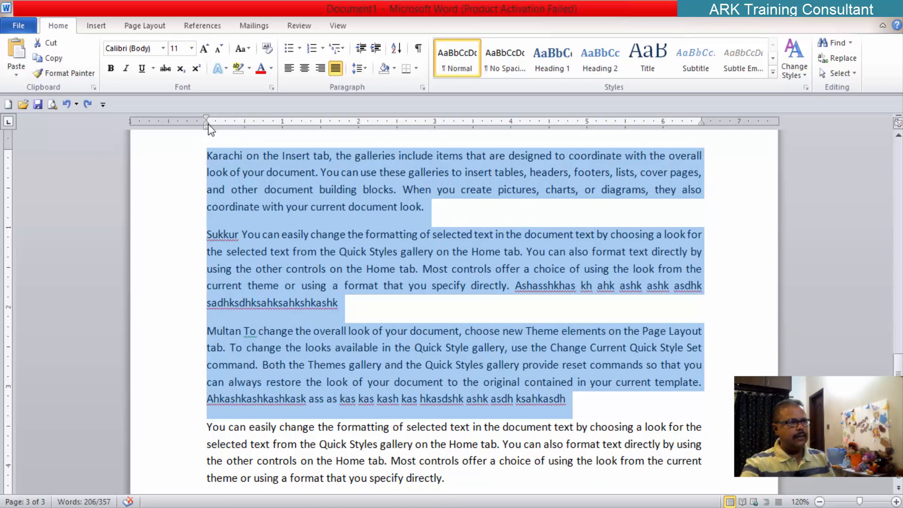
- Give the three selected city paragraphs a 0.5-inch hanging indent, undo it and clear the selection
{"action": "left_click_drag", "start_coordinate": [218, 122], "coordinate": [245, 123]}
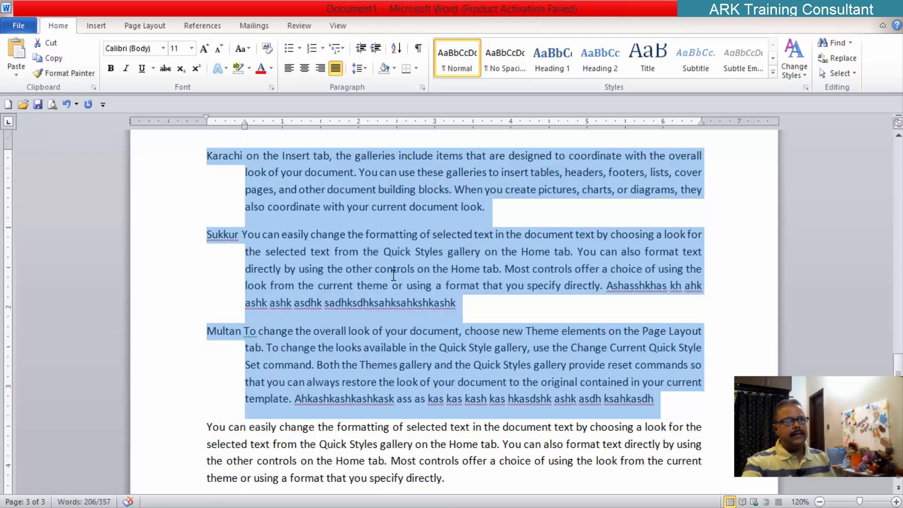
{"action": "left_click", "coordinate": [397, 271]}
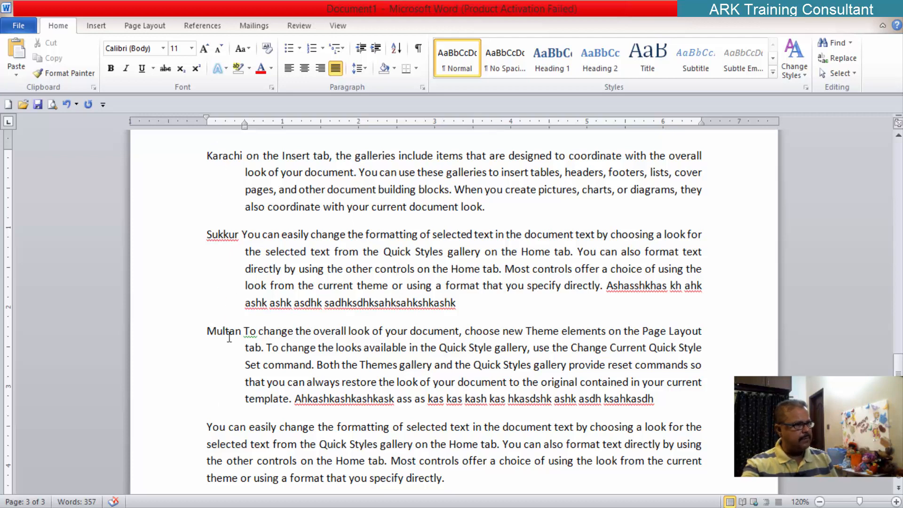
{"action": "key", "text": "ctrl+z"}
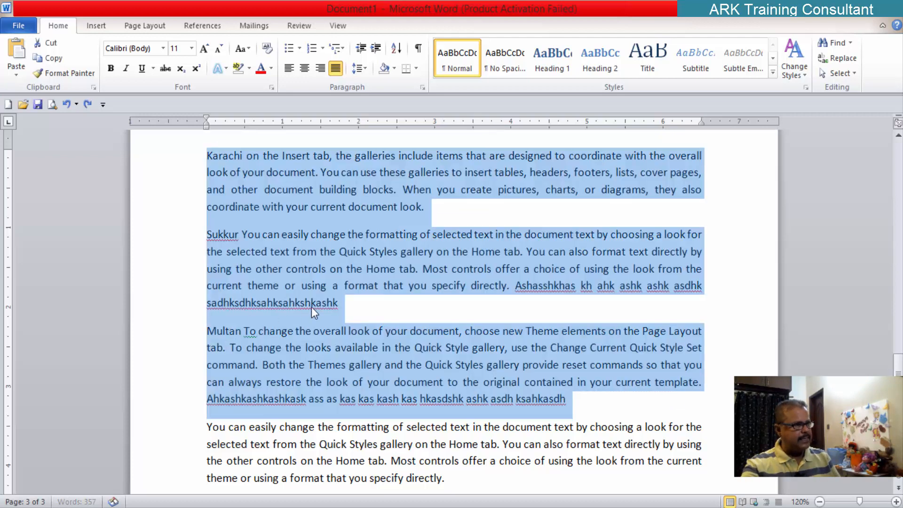
{"action": "left_click", "coordinate": [323, 304]}
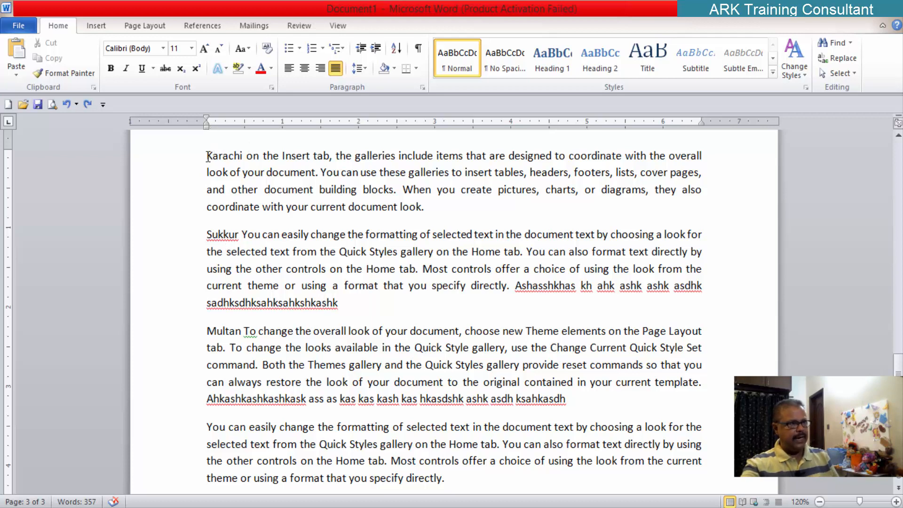
- Reselect the Karachi, Sukkur and Multan paragraphs, demonstrate the 0.5-inch hanging indent again, and undo it
{"action": "left_click_drag", "start_coordinate": [207, 156], "coordinate": [564, 401]}
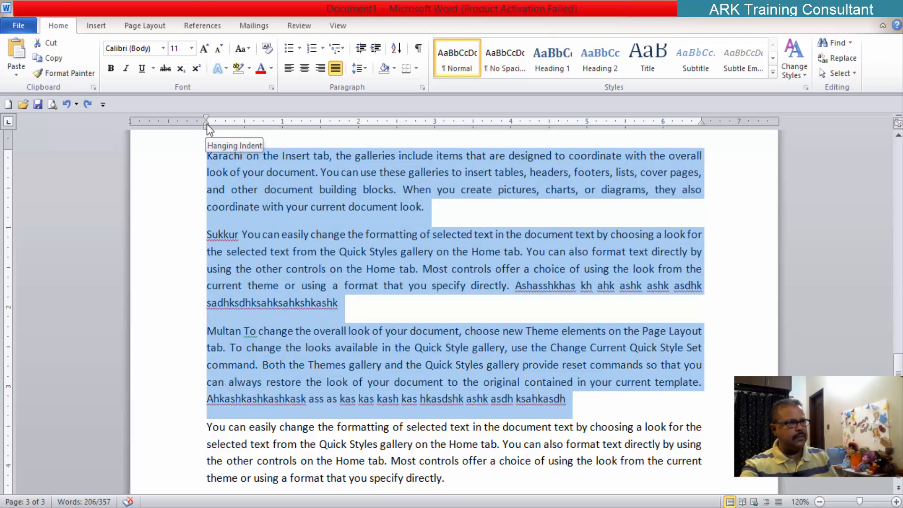
{"action": "left_click_drag", "start_coordinate": [206, 125], "coordinate": [245, 129]}
{"action": "left_click", "coordinate": [315, 206]}
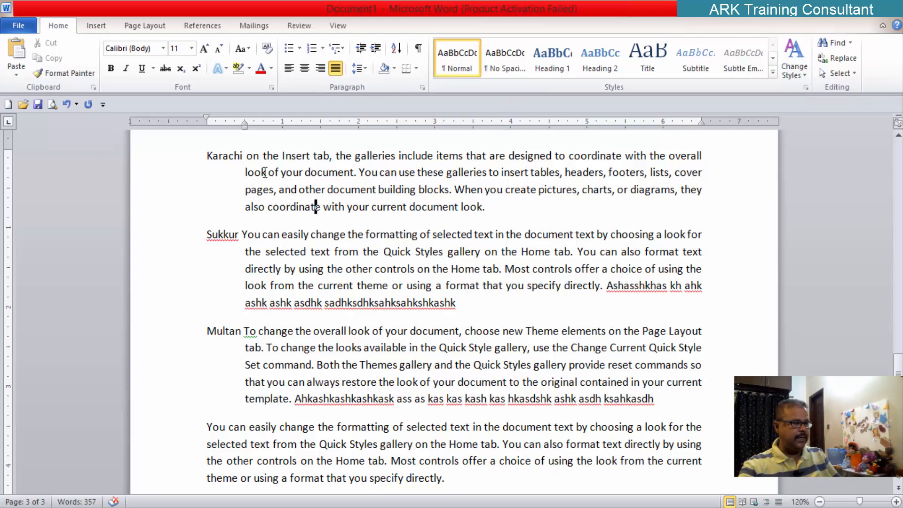
{"action": "key", "text": "ctrl+z"}
{"action": "left_click", "coordinate": [284, 193]}
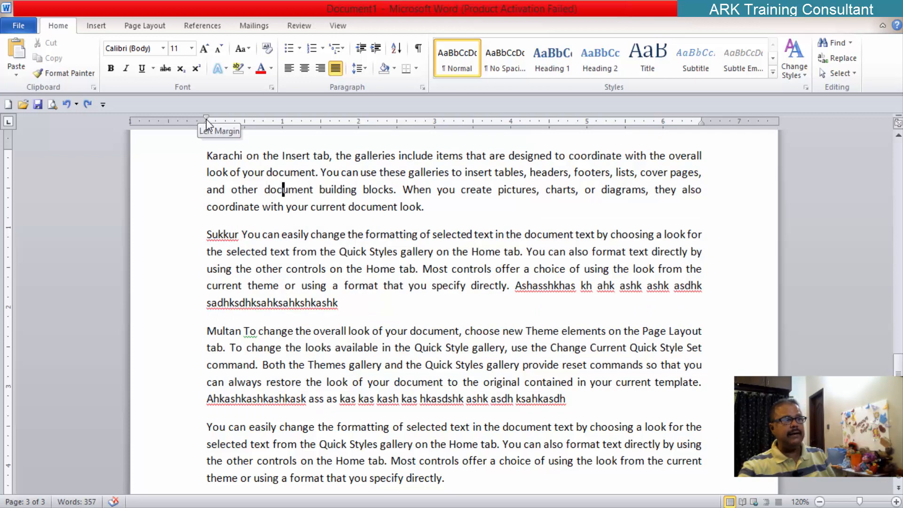
- Increase the left page margin to 2 inches and check its effect across pages 2 and 3
{"action": "left_click_drag", "start_coordinate": [206, 120], "coordinate": [282, 119]}
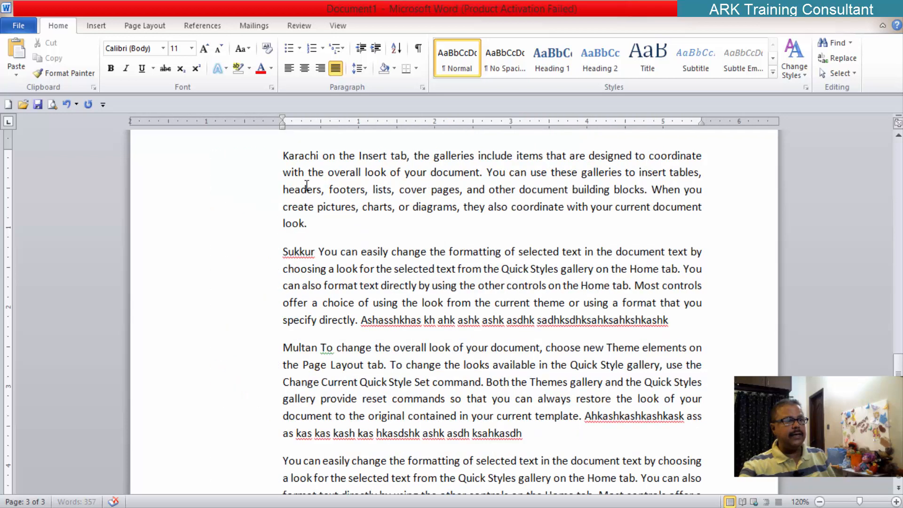
{"action": "scroll", "coordinate": [262, 275], "scroll_direction": "up", "scroll_amount": 3}
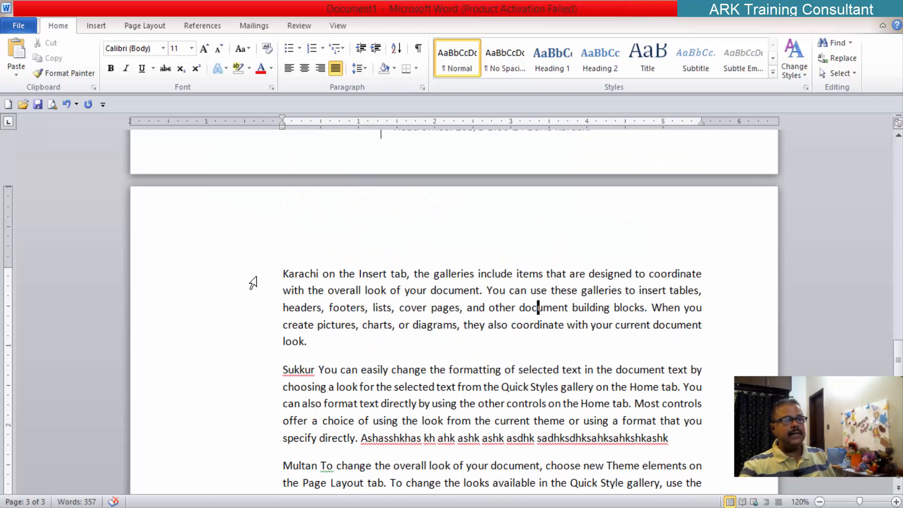
{"action": "scroll", "coordinate": [263, 256], "scroll_direction": "up", "scroll_amount": 2}
{"action": "scroll", "coordinate": [262, 254], "scroll_direction": "down", "scroll_amount": 2}
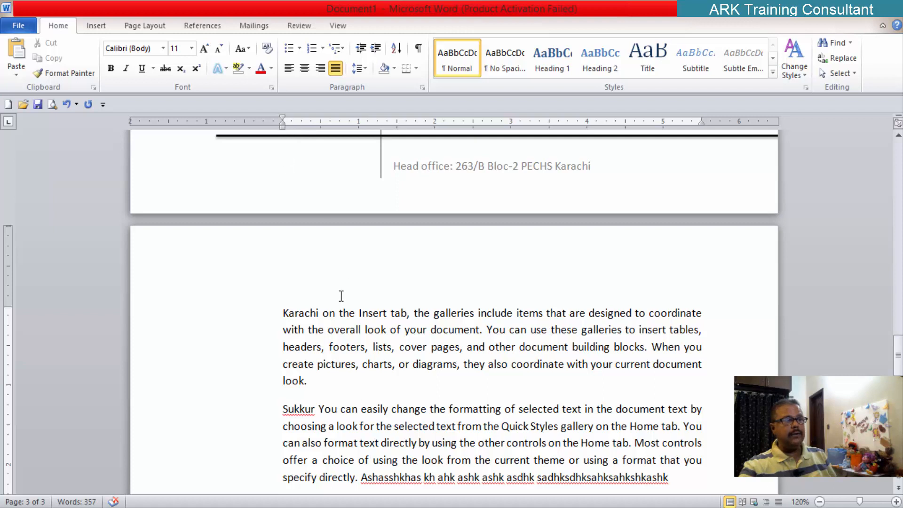
{"action": "left_click", "coordinate": [324, 314]}
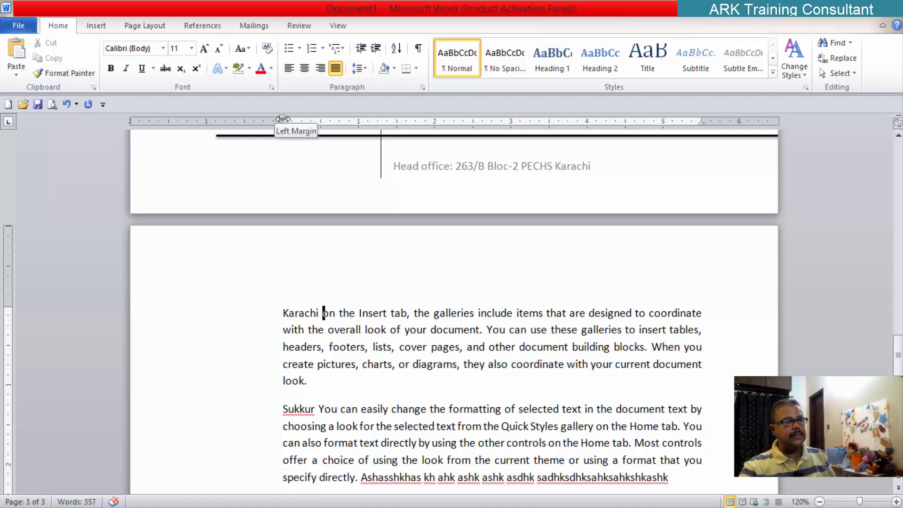
- Widen the left page margin to 2.5 inches and check the text on page 3
{"action": "left_click_drag", "start_coordinate": [283, 118], "coordinate": [320, 116]}
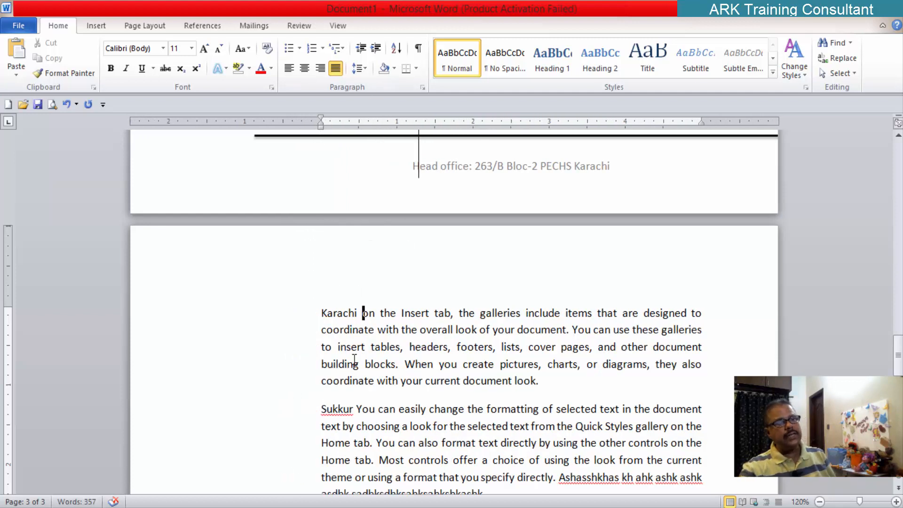
{"action": "scroll", "coordinate": [241, 357], "scroll_direction": "down", "scroll_amount": 3}
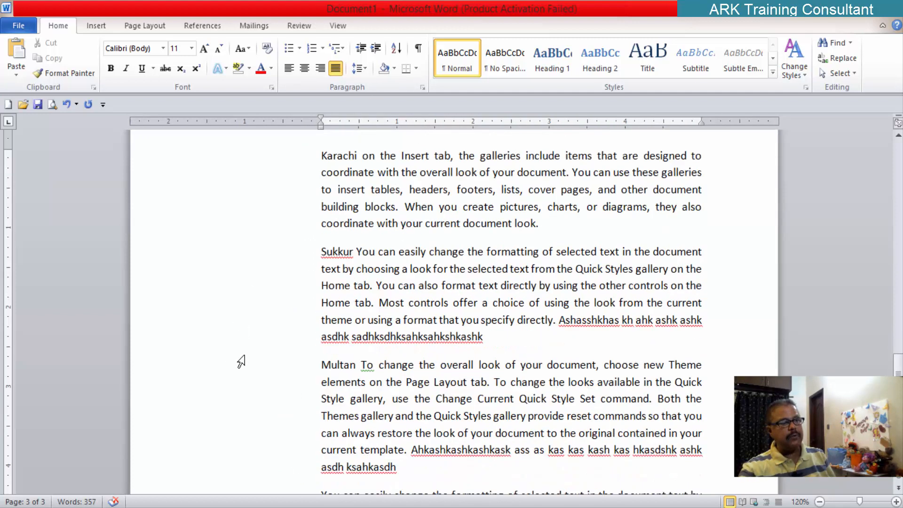
{"action": "scroll", "coordinate": [240, 362], "scroll_direction": "down", "scroll_amount": 2}
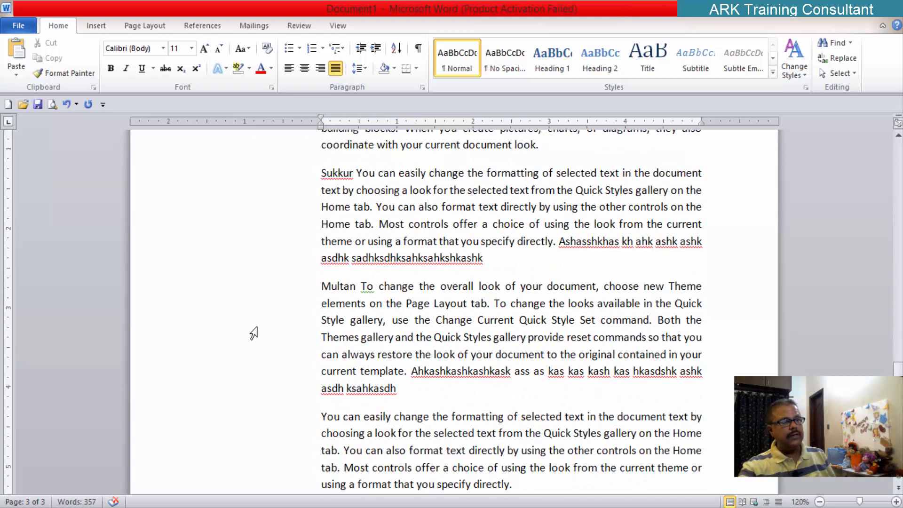
- Preview page 3 for printing with the widened margin, return to the document and undo the left margin changes
{"action": "left_click", "coordinate": [52, 105]}
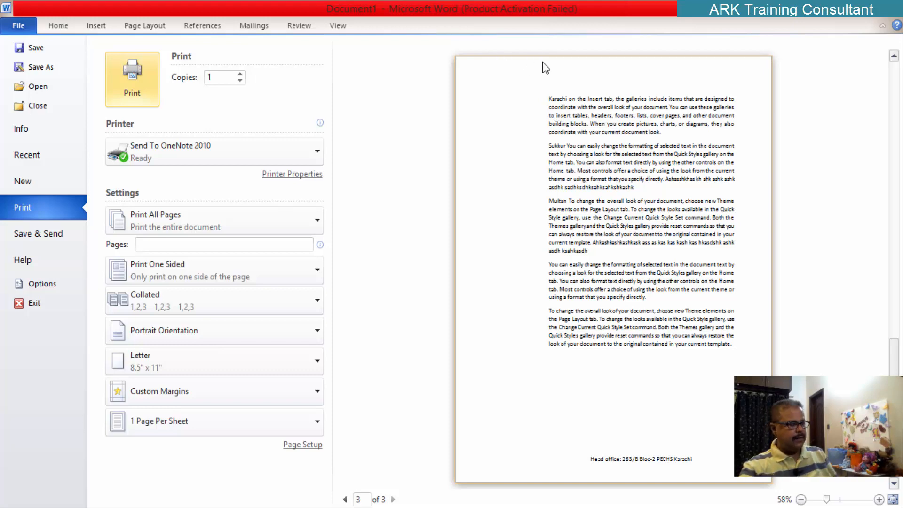
{"action": "key", "text": "Escape"}
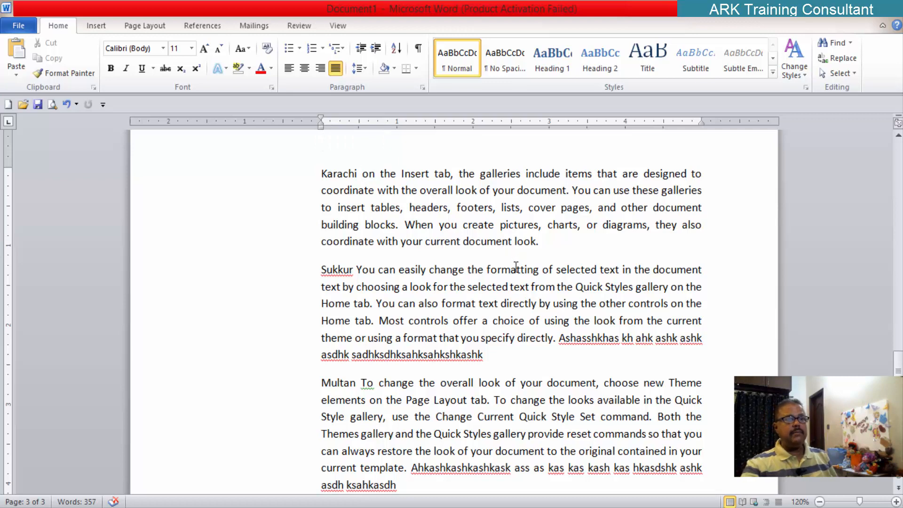
{"action": "key", "text": "ctrl+z"}
{"action": "key", "text": "ctrl+z"}
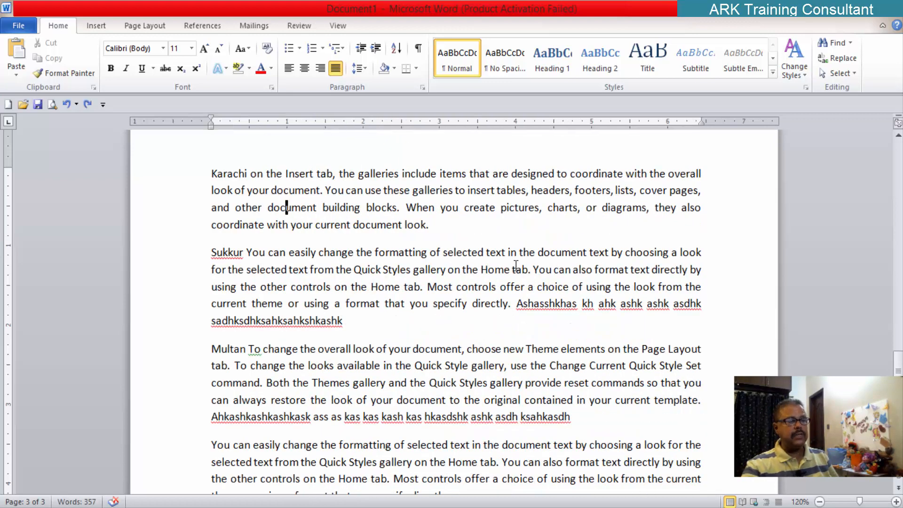
{"action": "key", "text": "ctrl+z"}
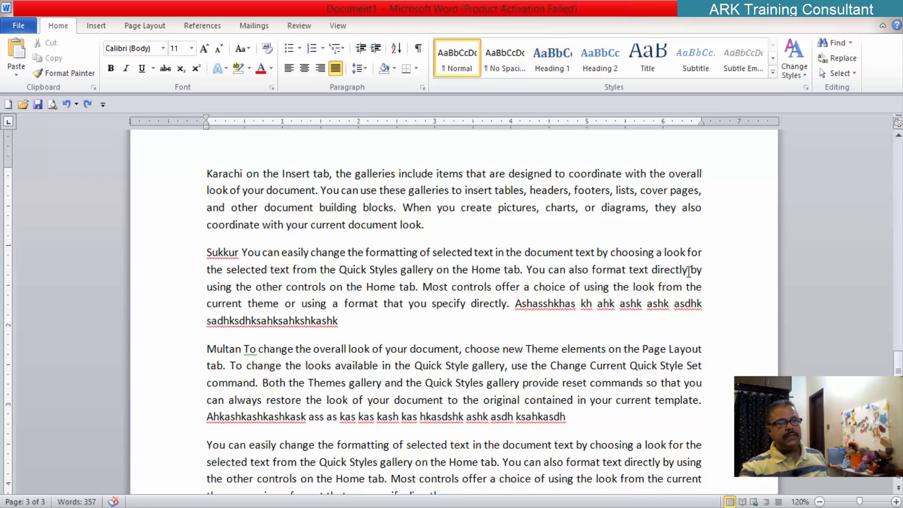
- Review the page 2 letterhead and the page 3 paragraphs at several zoom levels, ending with all three pages side by side at 50%
{"action": "scroll", "coordinate": [689, 271], "scroll_direction": "up", "scroll_amount": 3}
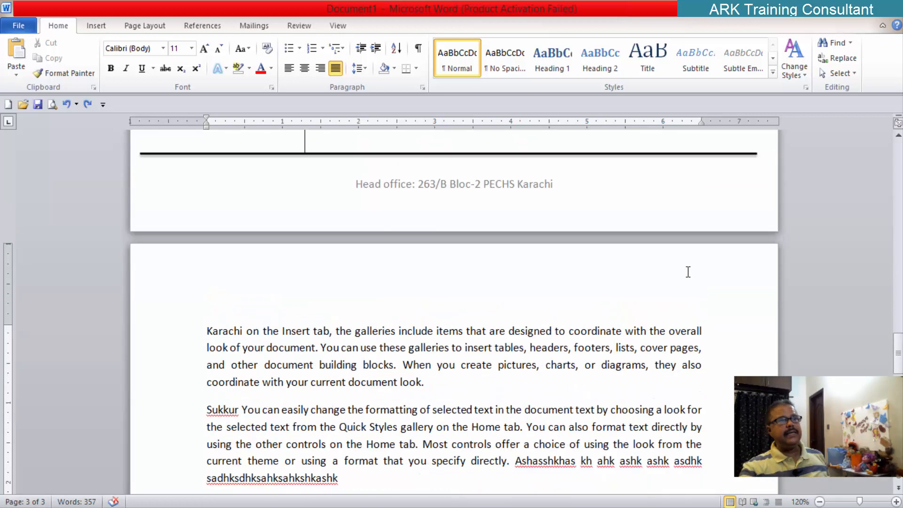
{"action": "scroll", "coordinate": [687, 272], "scroll_direction": "up", "scroll_amount": 12}
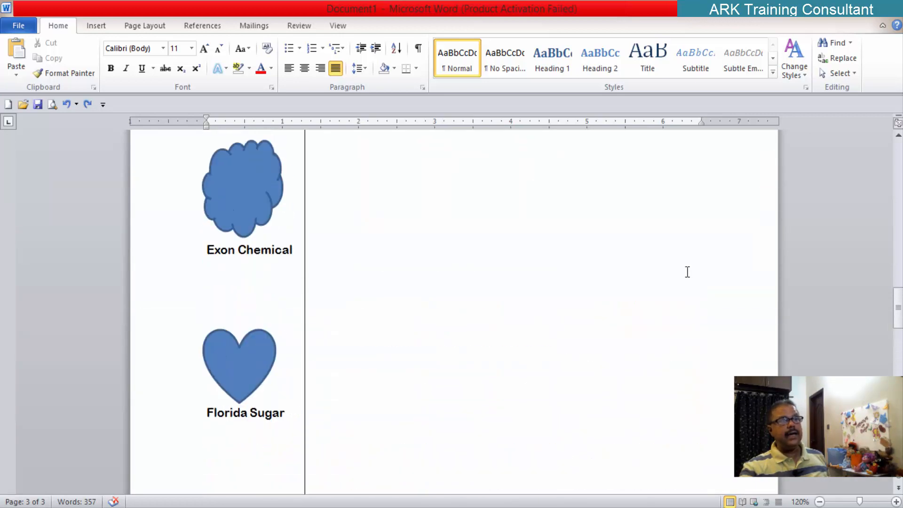
{"action": "scroll", "coordinate": [687, 270], "scroll_direction": "up", "scroll_amount": 2}
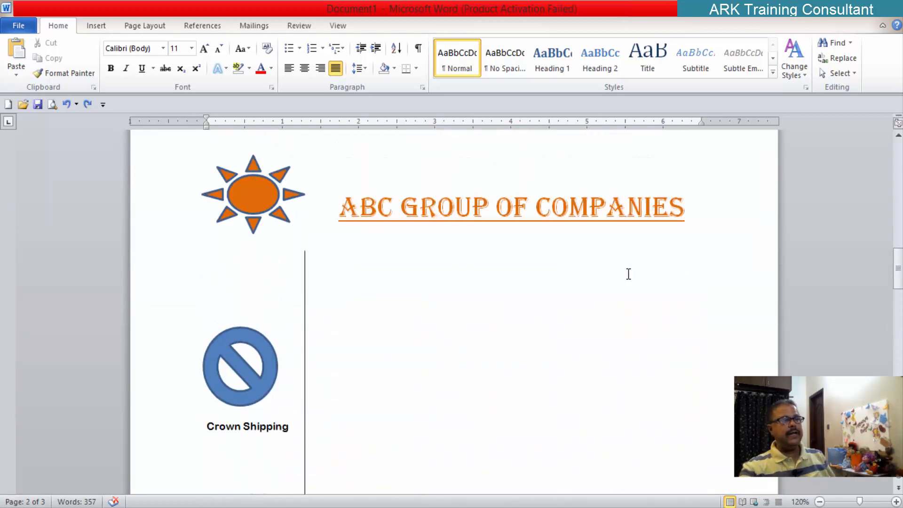
{"action": "scroll", "coordinate": [629, 274], "scroll_direction": "down", "scroll_amount": 4}
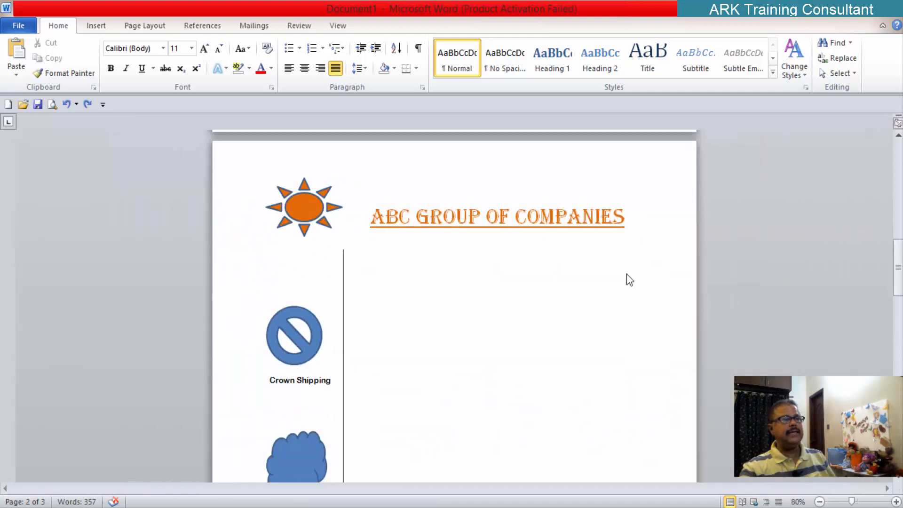
{"action": "scroll", "coordinate": [627, 274], "scroll_direction": "down", "scroll_amount": 3}
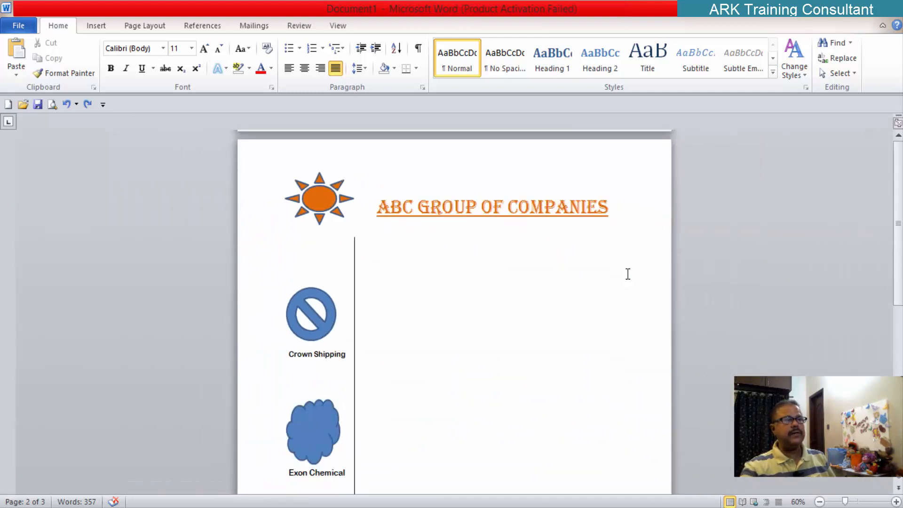
{"action": "scroll", "coordinate": [628, 274], "scroll_direction": "up", "scroll_amount": 8}
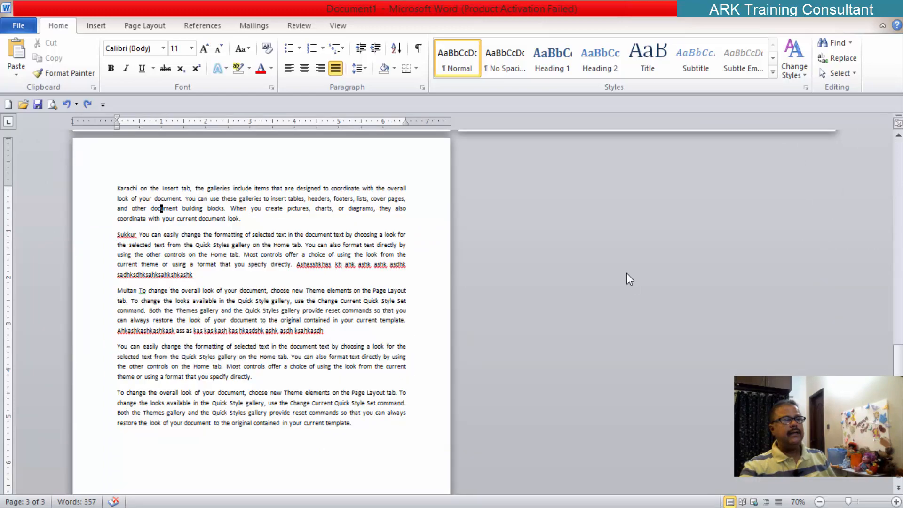
{"action": "scroll", "coordinate": [628, 274], "scroll_direction": "up", "scroll_amount": 4}
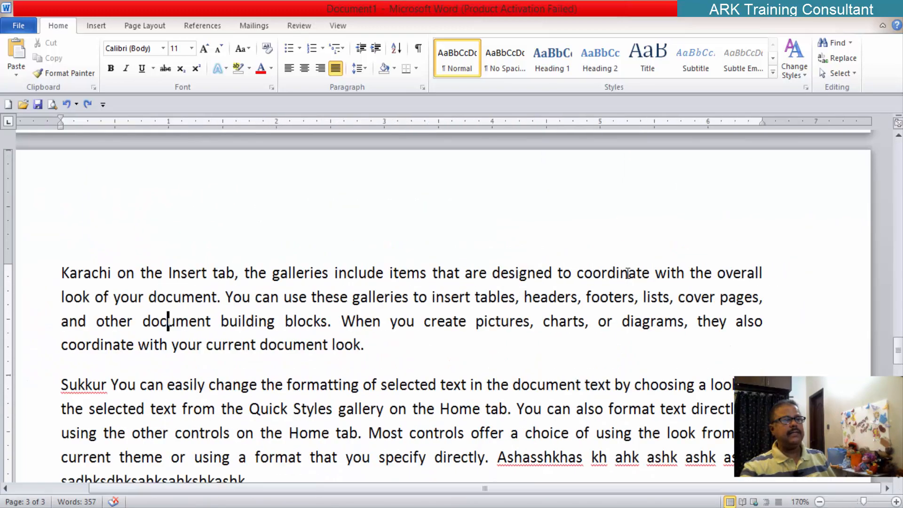
{"action": "scroll", "coordinate": [626, 274], "scroll_direction": "down", "scroll_amount": 8}
{"action": "scroll", "coordinate": [626, 274], "scroll_direction": "up", "scroll_amount": 5}
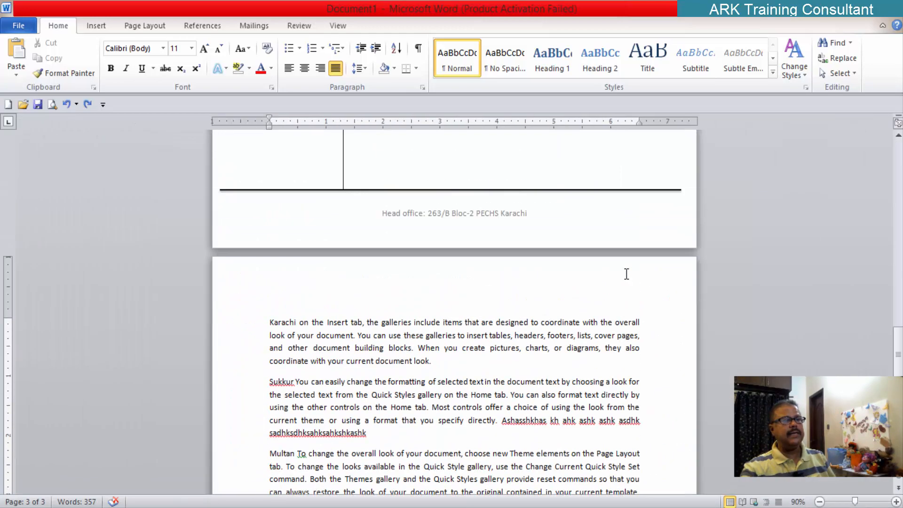
{"action": "scroll", "coordinate": [625, 273], "scroll_direction": "up", "scroll_amount": 1}
{"action": "scroll", "coordinate": [625, 277], "scroll_direction": "up", "scroll_amount": 4}
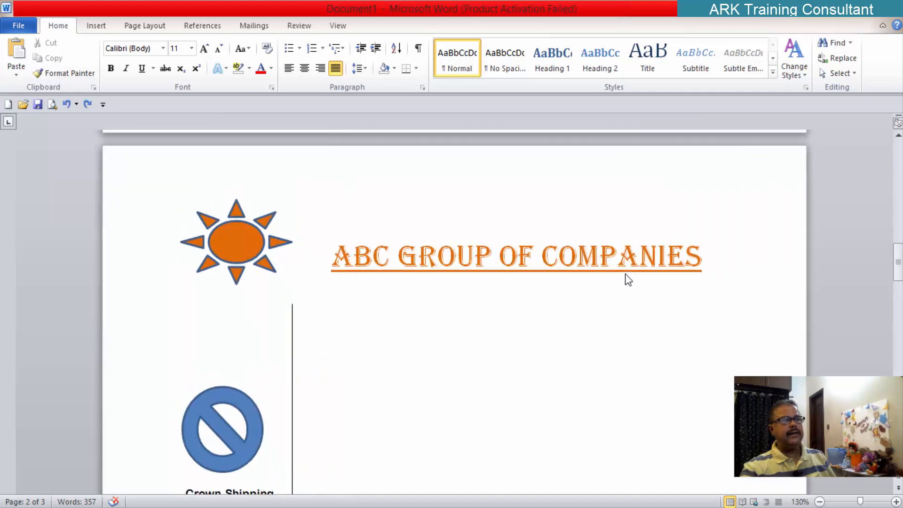
{"action": "scroll", "coordinate": [627, 277], "scroll_direction": "down", "scroll_amount": 3}
{"action": "scroll", "coordinate": [625, 274], "scroll_direction": "down", "scroll_amount": 2}
{"action": "scroll", "coordinate": [626, 274], "scroll_direction": "down", "scroll_amount": 3}
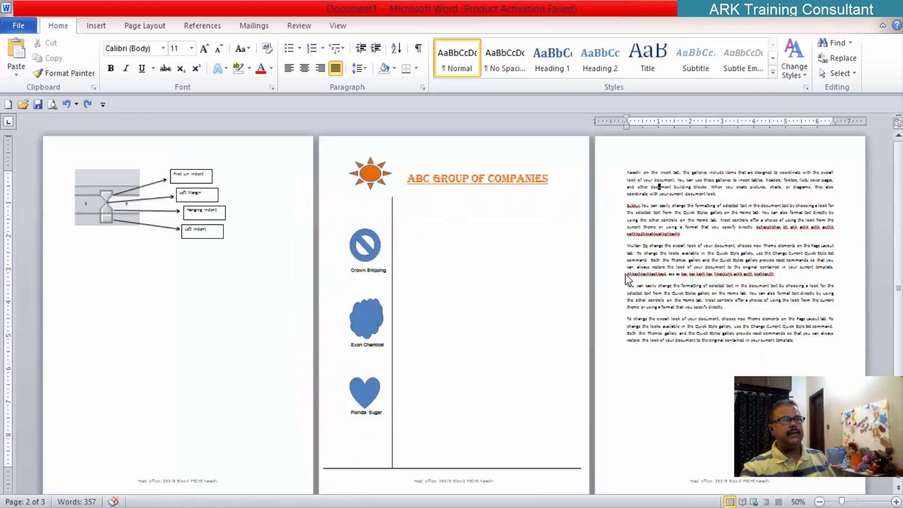
{"action": "scroll", "coordinate": [626, 274], "scroll_direction": "up", "scroll_amount": 1}
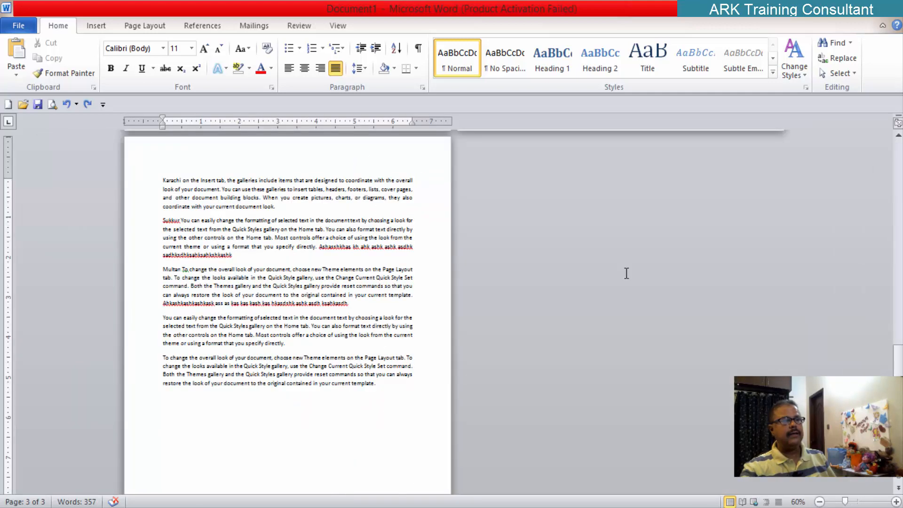
{"action": "scroll", "coordinate": [625, 273], "scroll_direction": "down", "scroll_amount": 1}
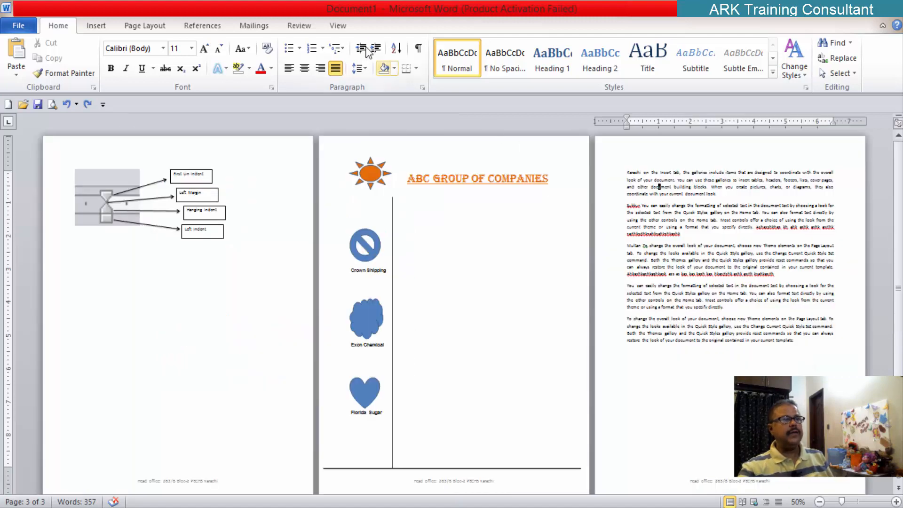
- Show page 2 as a single page and place the cursor in the ABC GROUP OF COMPANIES heading for a closer look
{"action": "left_click", "coordinate": [342, 27]}
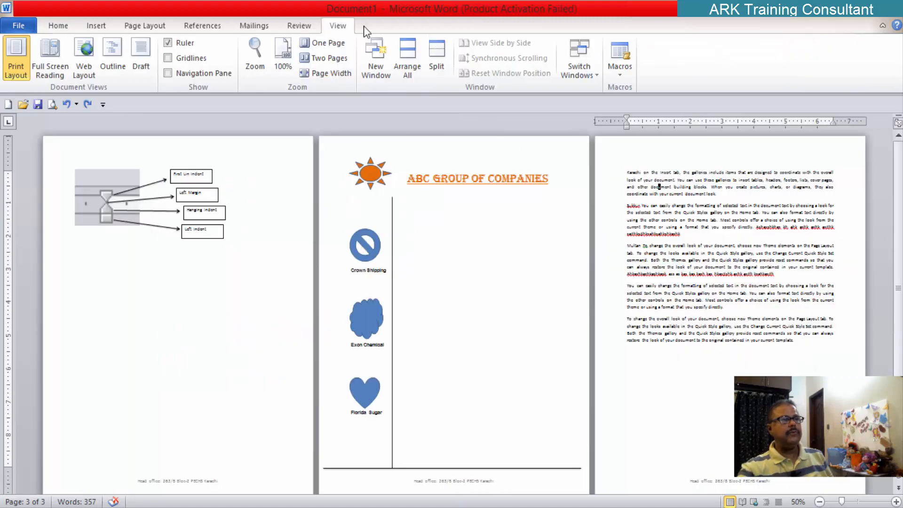
{"action": "left_click", "coordinate": [324, 42]}
{"action": "scroll", "coordinate": [432, 232], "scroll_direction": "up", "scroll_amount": 10}
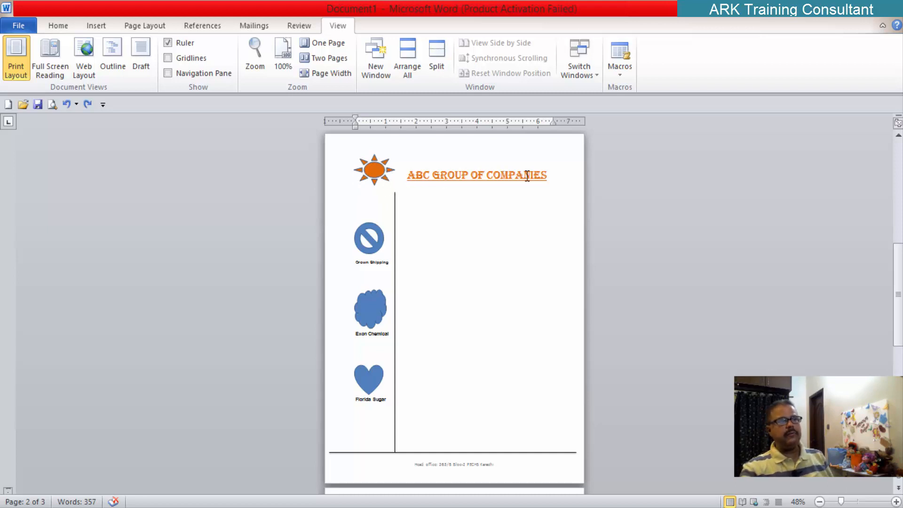
{"action": "left_click", "coordinate": [431, 175]}
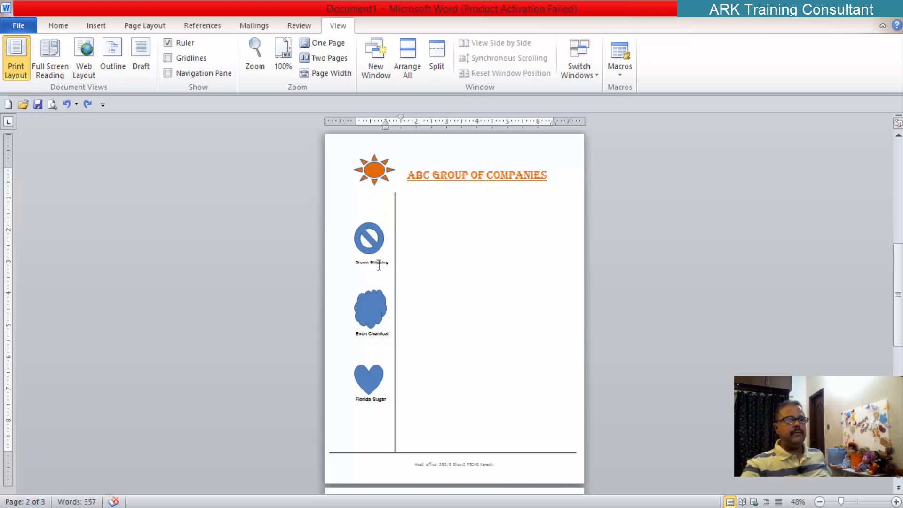
{"action": "scroll", "coordinate": [380, 265], "scroll_direction": "up", "scroll_amount": 3, "text": "ctrl"}
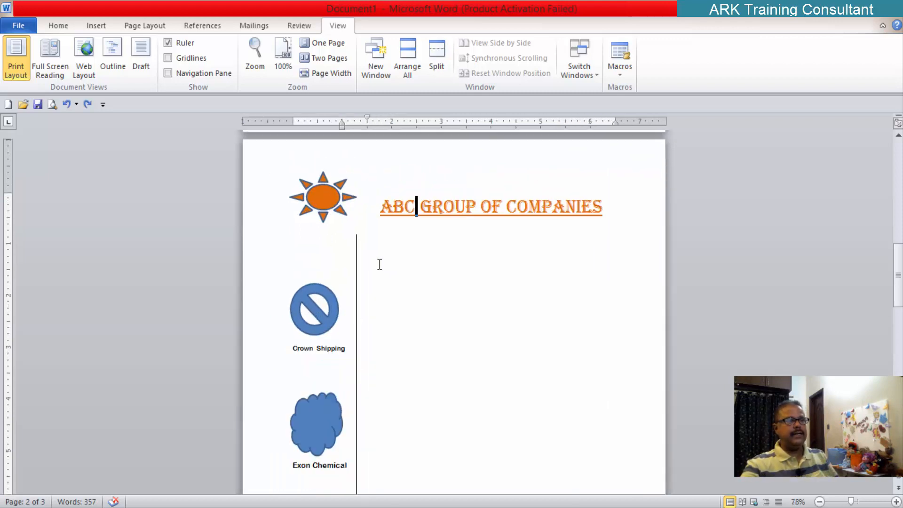
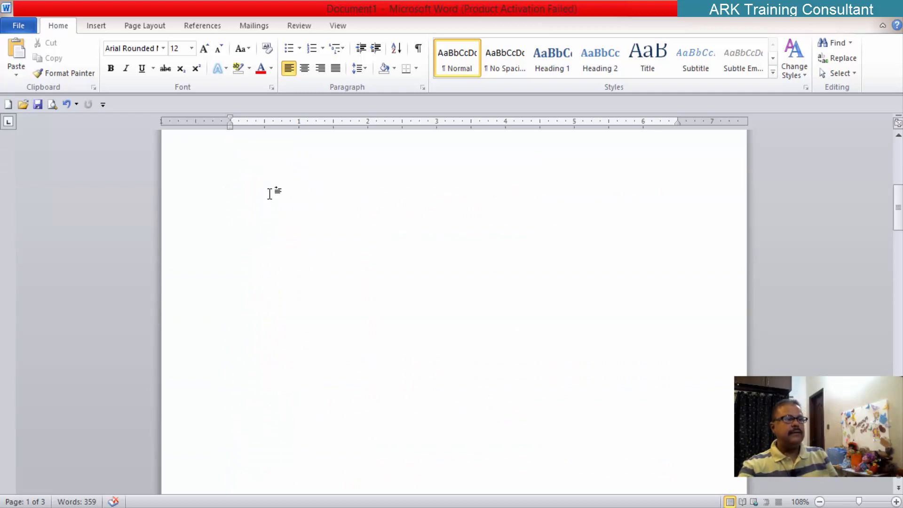
- Indent the first lines of the Karachi, Sukkur and Multan paragraphs on page 3 one by one by 0.5 inch
{"action": "scroll", "coordinate": [269, 193], "scroll_direction": "down", "scroll_amount": 10}
{"action": "scroll", "coordinate": [271, 197], "scroll_direction": "up", "scroll_amount": 15}
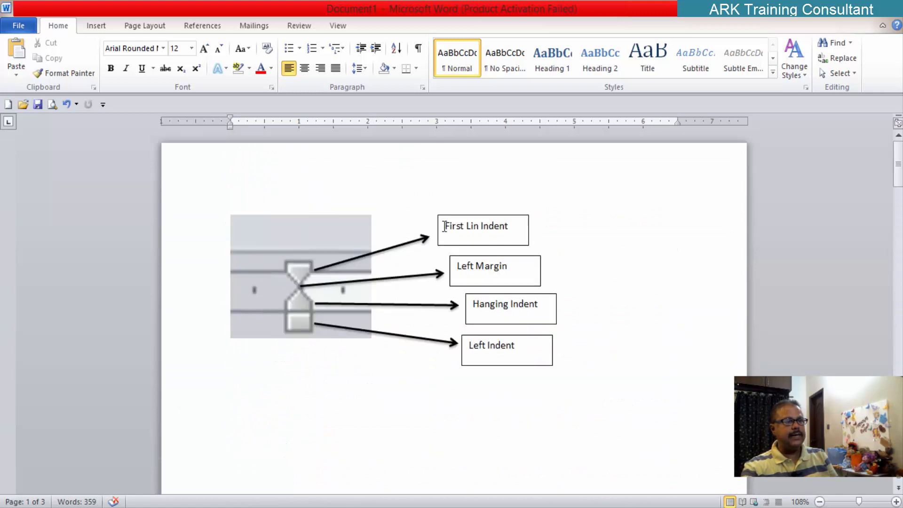
{"action": "scroll", "coordinate": [440, 235], "scroll_direction": "down", "scroll_amount": 20}
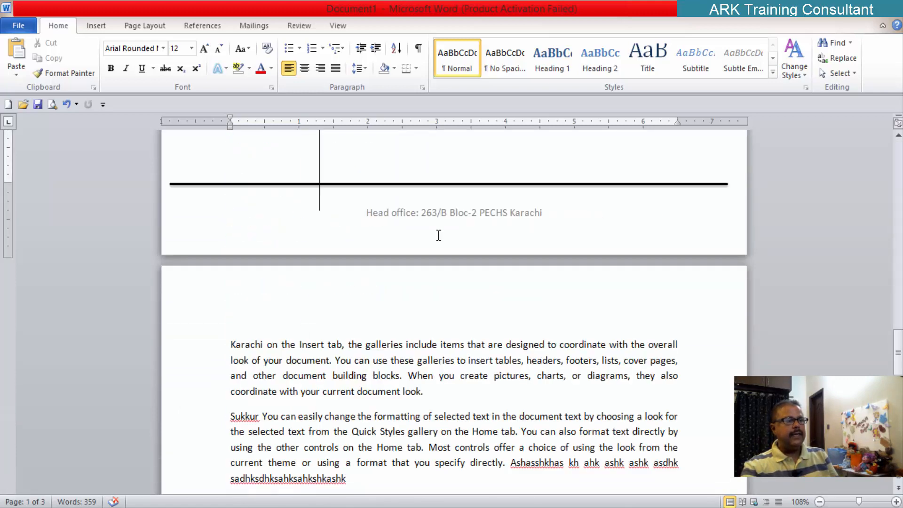
{"action": "scroll", "coordinate": [429, 244], "scroll_direction": "up", "scroll_amount": 4}
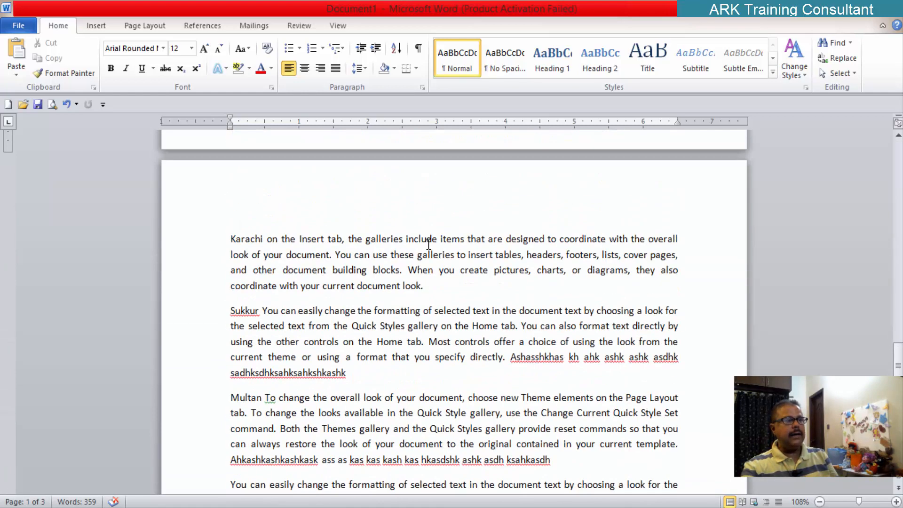
{"action": "left_click", "coordinate": [231, 238]}
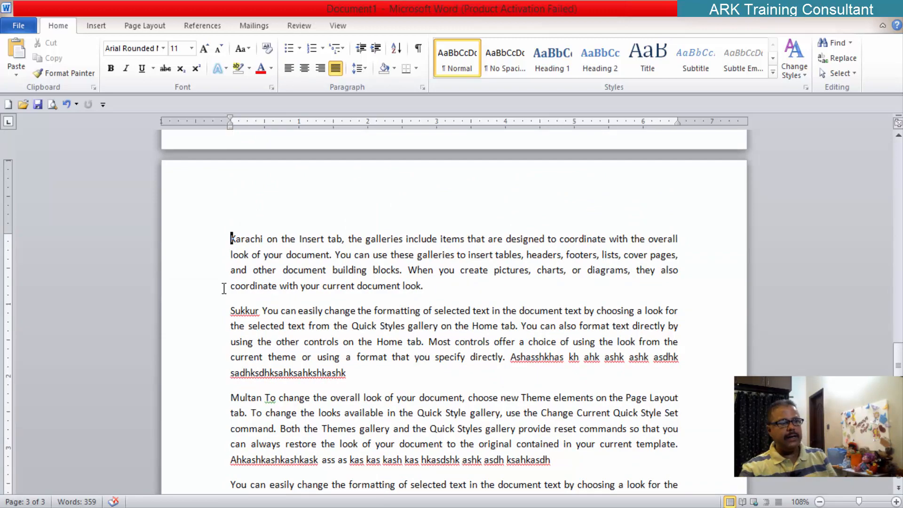
{"action": "key", "text": "Tab"}
{"action": "left_click", "coordinate": [223, 308]}
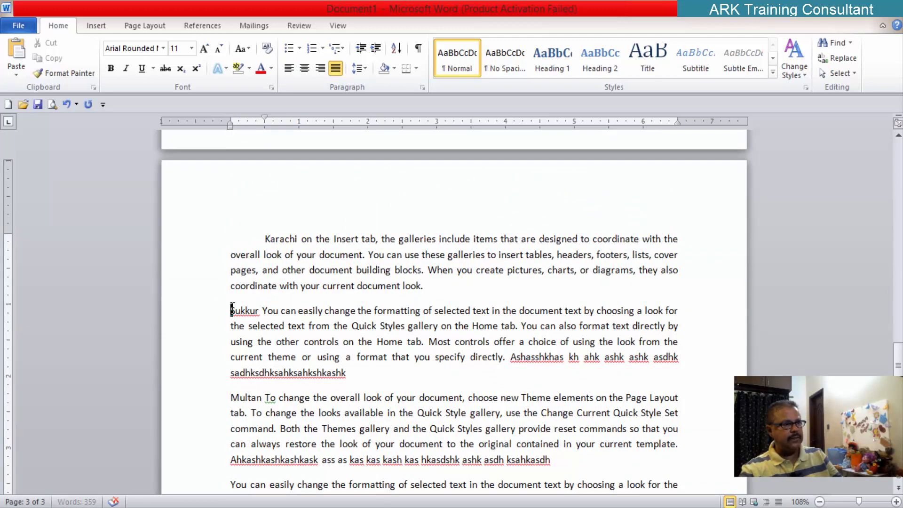
{"action": "key", "text": "Tab"}
{"action": "scroll", "coordinate": [233, 318], "scroll_direction": "down", "scroll_amount": 5}
{"action": "left_click", "coordinate": [231, 187]}
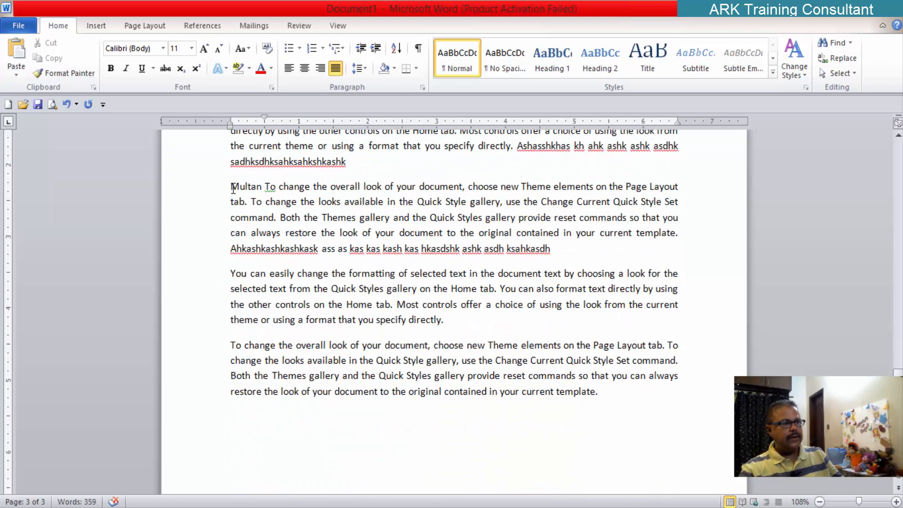
{"action": "key", "text": "Tab"}
- Undo the individual first-line indents of the Multan, Sukkur and Karachi paragraphs
{"action": "scroll", "coordinate": [259, 205], "scroll_direction": "up", "scroll_amount": 4}
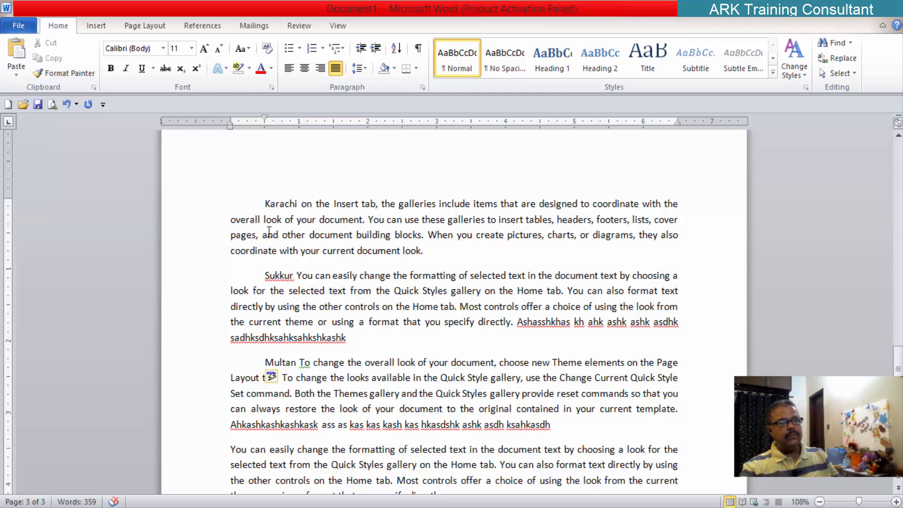
{"action": "key", "text": "BackSpace"}
{"action": "key", "text": "ctrl+Up"}
{"action": "key", "text": "BackSpace"}
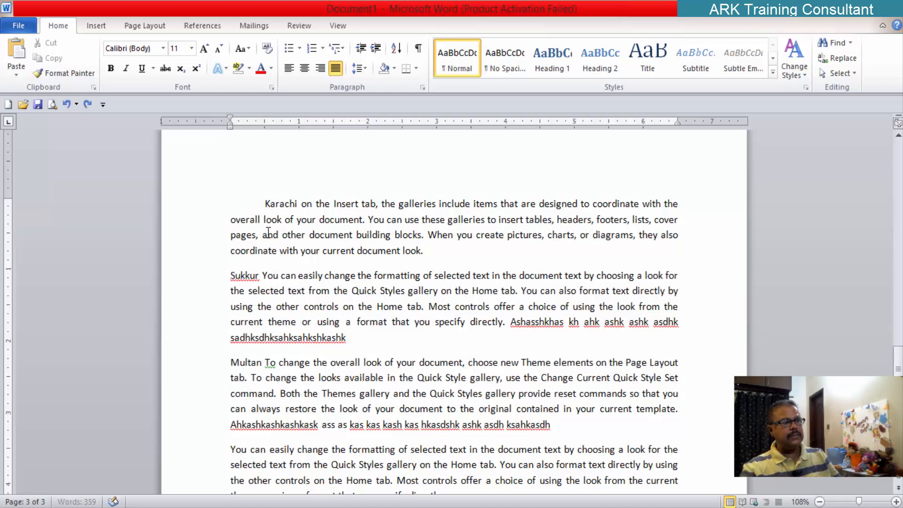
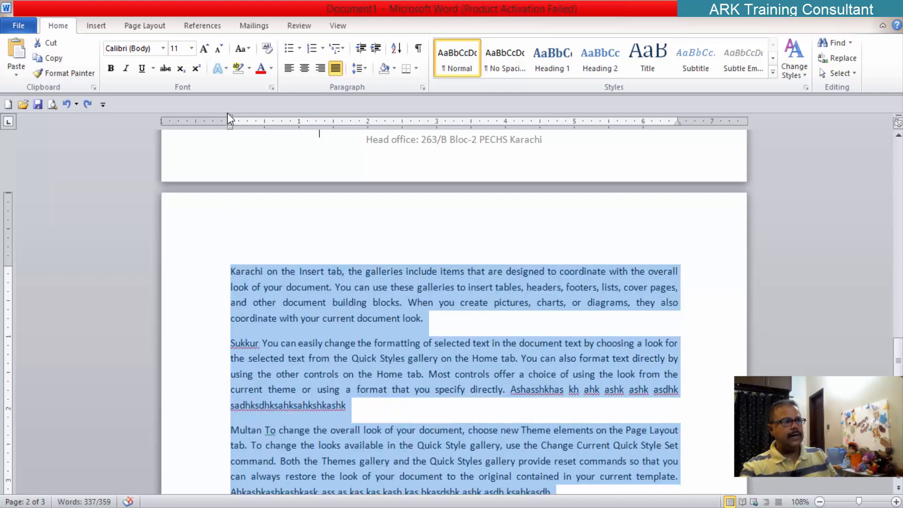
- Apply a 0.5-inch first-line indent to all the selected paragraphs on page 3 at once and deselect them
{"action": "left_click_drag", "start_coordinate": [232, 116], "coordinate": [264, 118]}
{"action": "scroll", "coordinate": [312, 207], "scroll_direction": "down", "scroll_amount": 1}
{"action": "scroll", "coordinate": [289, 294], "scroll_direction": "down", "scroll_amount": 1}
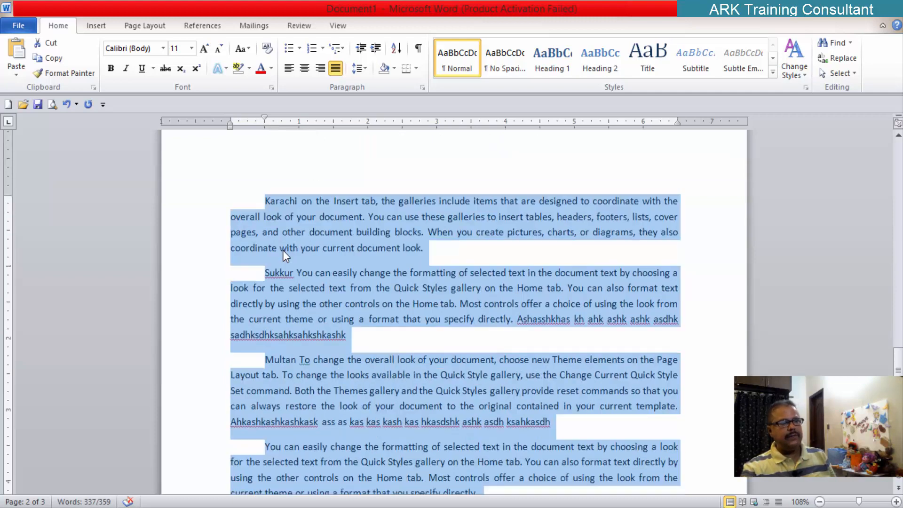
{"action": "left_click", "coordinate": [306, 268]}
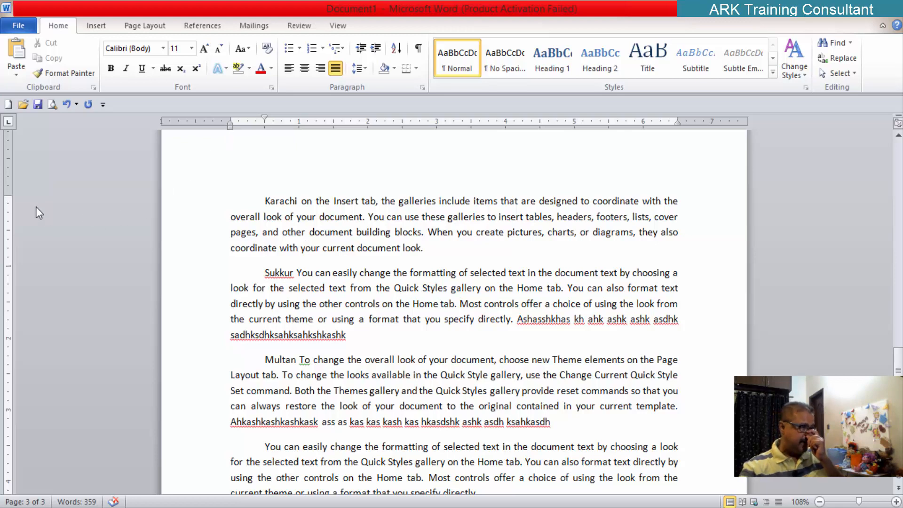
- Increase the top page margin to about 1.4 inches and reduce the bottom page margin to about 0.75 inch
{"action": "left_click_drag", "start_coordinate": [8, 194], "coordinate": [8, 221]}
{"action": "scroll", "coordinate": [134, 247], "scroll_direction": "down", "scroll_amount": 10}
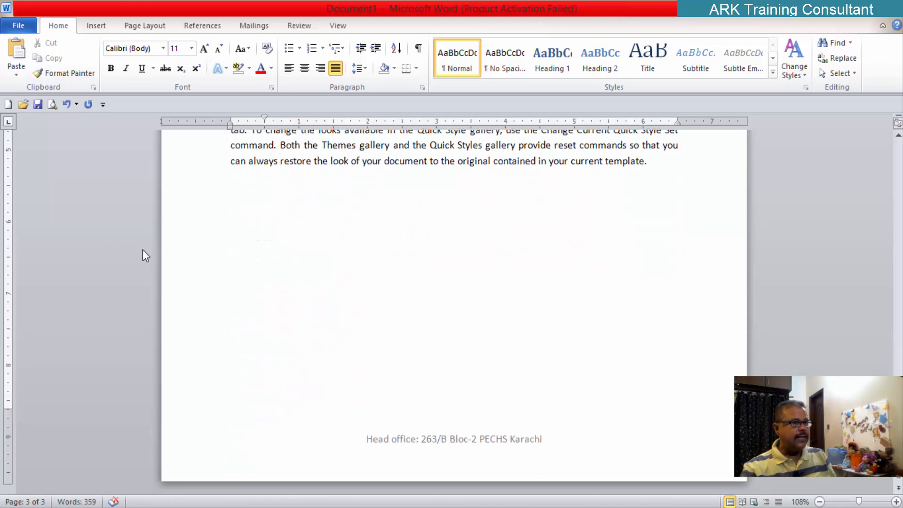
{"action": "left_click_drag", "start_coordinate": [8, 411], "coordinate": [17, 427]}
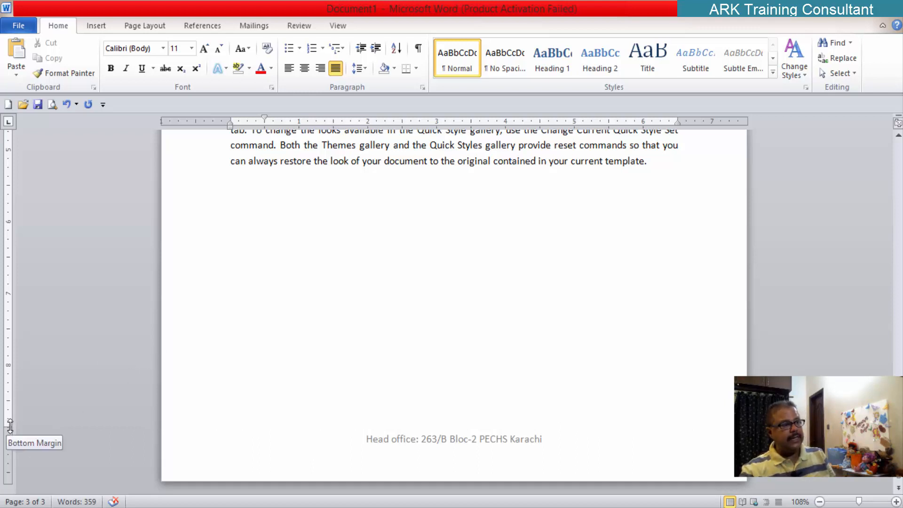
{"action": "scroll", "coordinate": [70, 371], "scroll_direction": "up", "scroll_amount": 10}
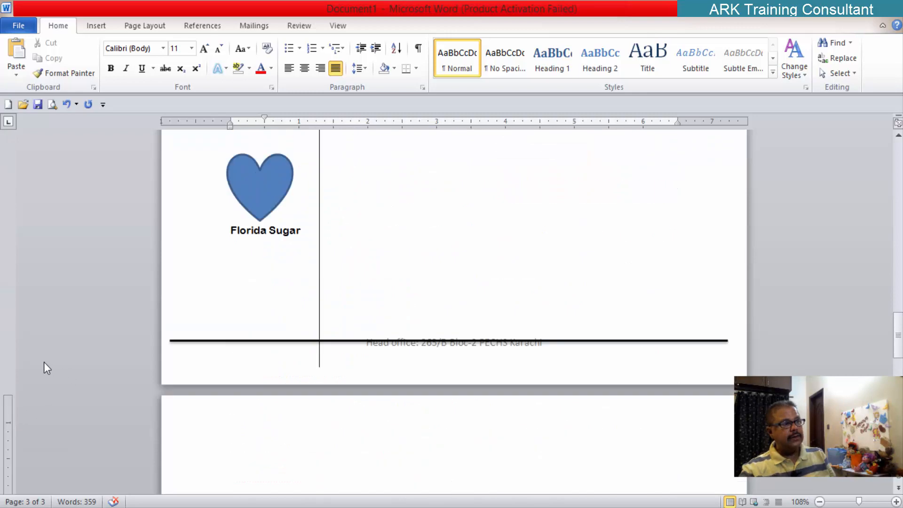
{"action": "scroll", "coordinate": [19, 388], "scroll_direction": "down", "scroll_amount": 3}
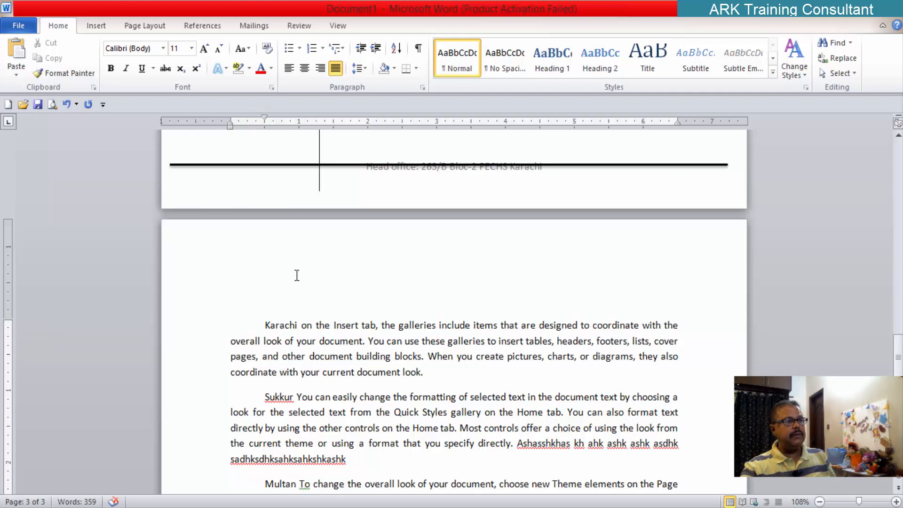
- Move the right indent of the Sukkur paragraph inward to about the 5.2-inch mark
{"action": "scroll", "coordinate": [292, 308], "scroll_direction": "up", "scroll_amount": 4}
{"action": "scroll", "coordinate": [292, 309], "scroll_direction": "down", "scroll_amount": 7}
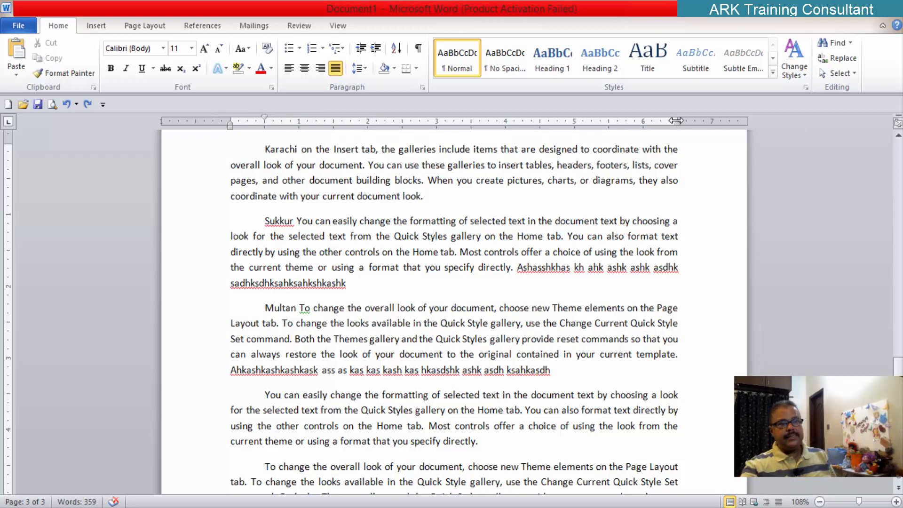
{"action": "scroll", "coordinate": [654, 189], "scroll_direction": "down", "scroll_amount": 1}
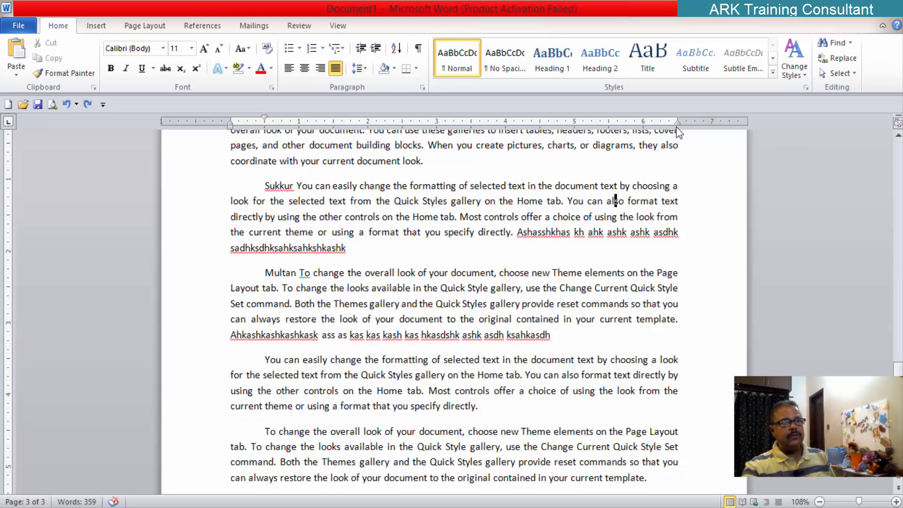
{"action": "left_click_drag", "start_coordinate": [679, 126], "coordinate": [588, 133]}
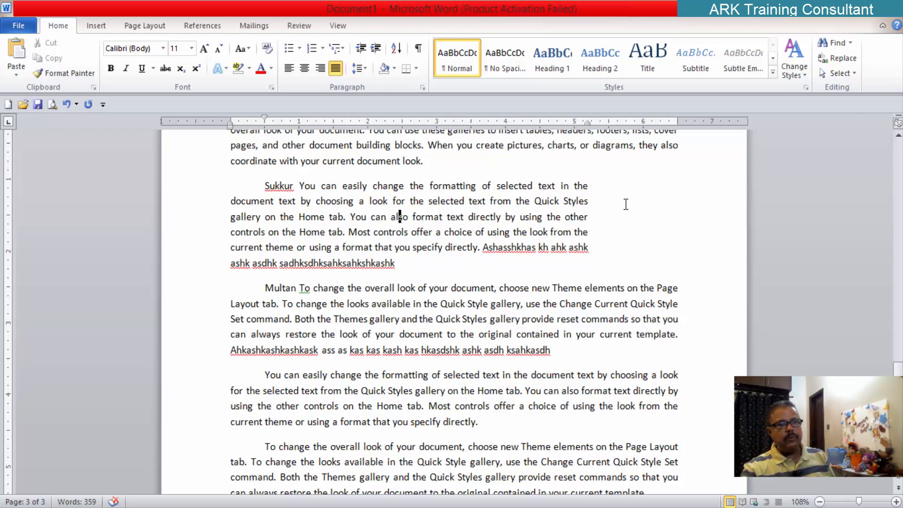
- Copy the cloud shape above Exon Chemical on page 2 and paste it on page 3
{"action": "scroll", "coordinate": [626, 203], "scroll_direction": "up", "scroll_amount": 10}
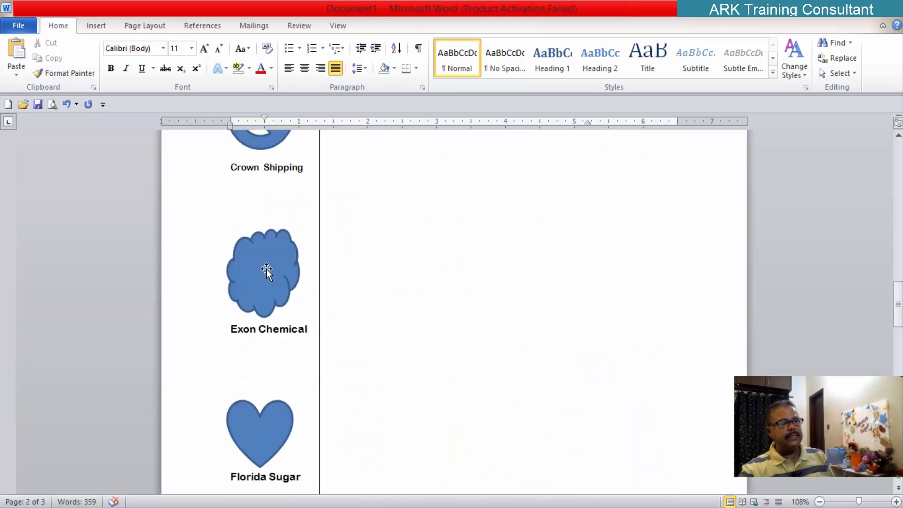
{"action": "left_click", "coordinate": [266, 270]}
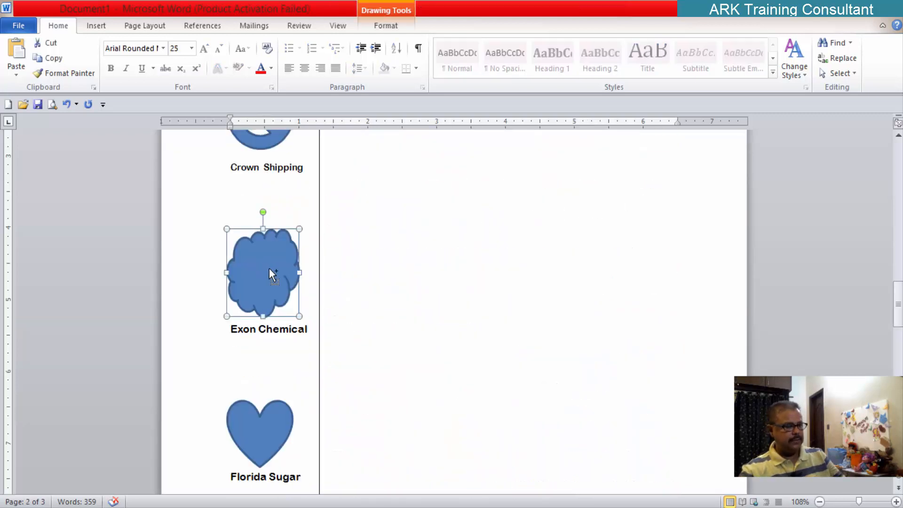
{"action": "scroll", "coordinate": [411, 284], "scroll_direction": "down", "scroll_amount": 10}
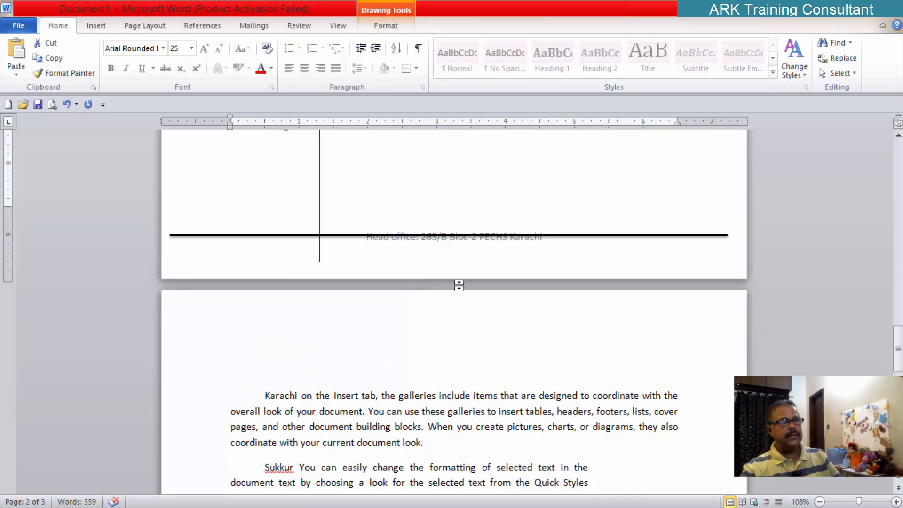
{"action": "left_click", "coordinate": [632, 276]}
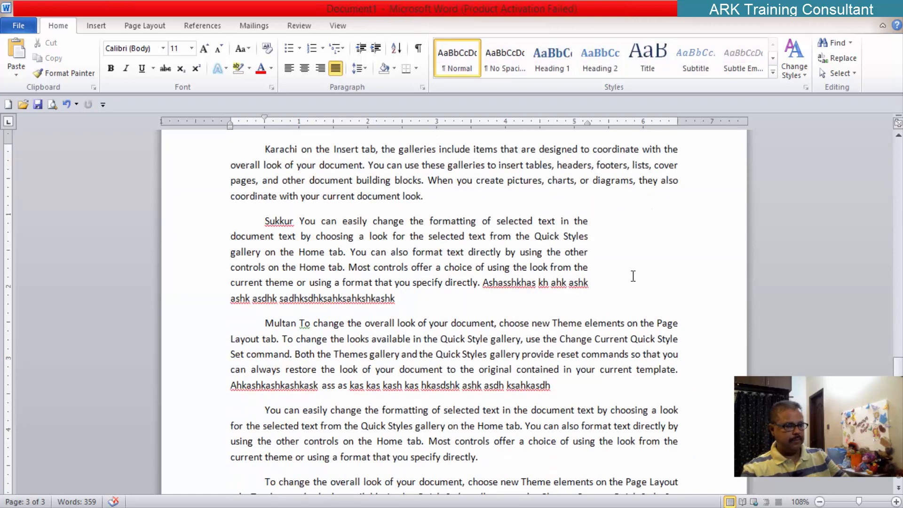
{"action": "key", "text": "ctrl+v"}
- Move the pasted cloud shape into the empty space beside the Sukkur paragraph and deselect it
{"action": "left_click_drag", "start_coordinate": [292, 269], "coordinate": [504, 203]}
{"action": "scroll", "coordinate": [513, 230], "scroll_direction": "up", "scroll_amount": 5}
{"action": "scroll", "coordinate": [513, 230], "scroll_direction": "down", "scroll_amount": 5}
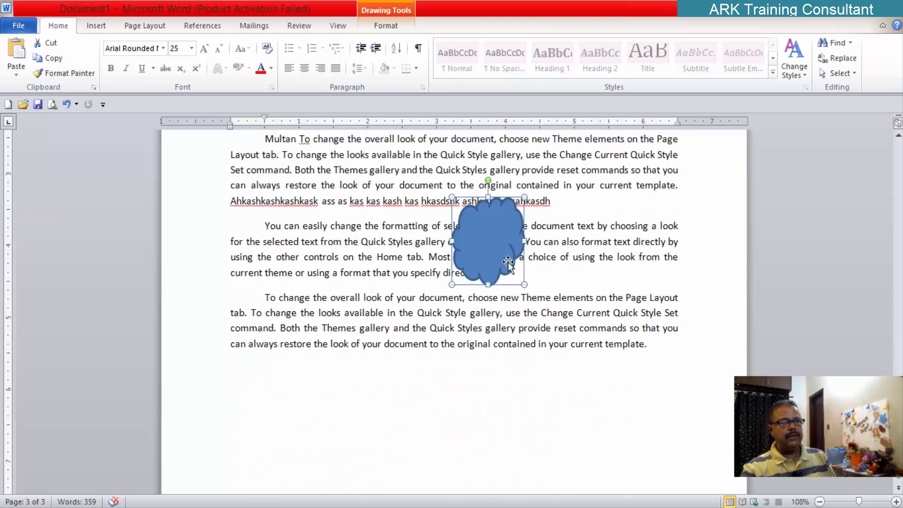
{"action": "left_click_drag", "start_coordinate": [508, 262], "coordinate": [640, 192]}
{"action": "scroll", "coordinate": [640, 192], "scroll_direction": "up", "scroll_amount": 3}
{"action": "left_click_drag", "start_coordinate": [646, 275], "coordinate": [673, 182]}
{"action": "left_click", "coordinate": [628, 331]}
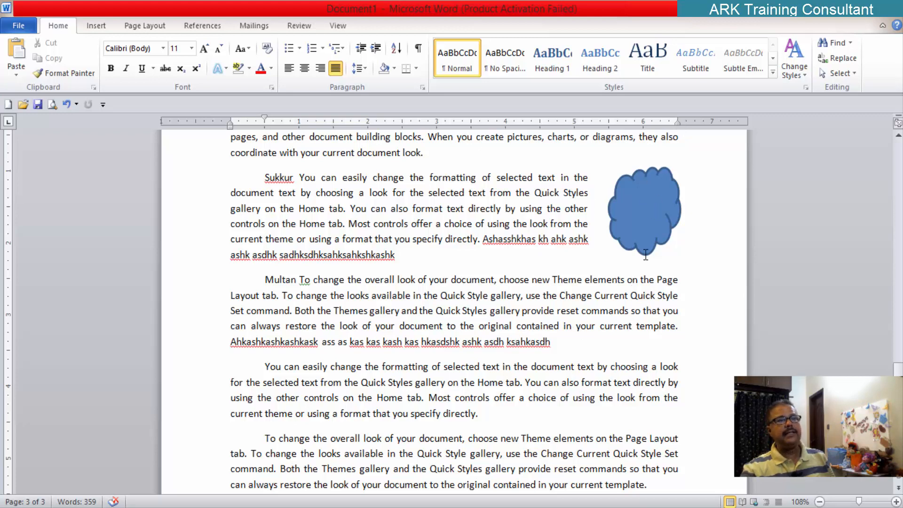
- Delete the cloud shape beside the Sukkur paragraph and undo the deletion
{"action": "left_click", "coordinate": [653, 222]}
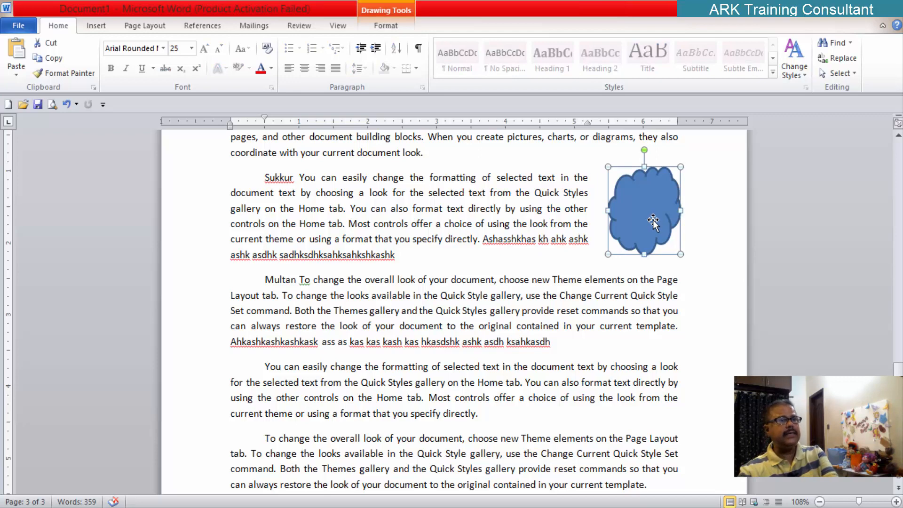
{"action": "key", "text": "Delete"}
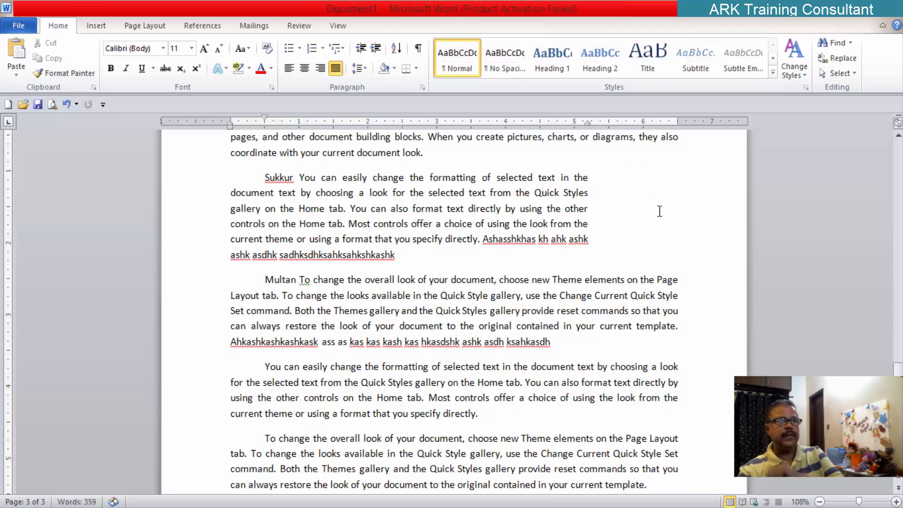
{"action": "key", "text": "ctrl+z"}
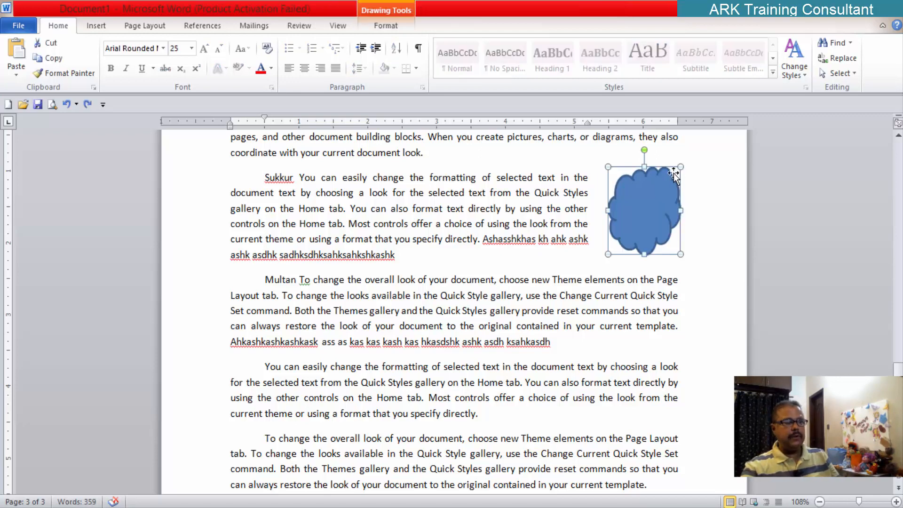
- Undo the moves and the pasting of the cloud shape on page 3, and check pages 2 and 3
{"action": "key", "text": "ctrl+z"}
{"action": "key", "text": "ctrl+z"}
{"action": "key", "text": "ctrl+z"}
{"action": "key", "text": "ctrl+z"}
{"action": "key", "text": "ctrl+z"}
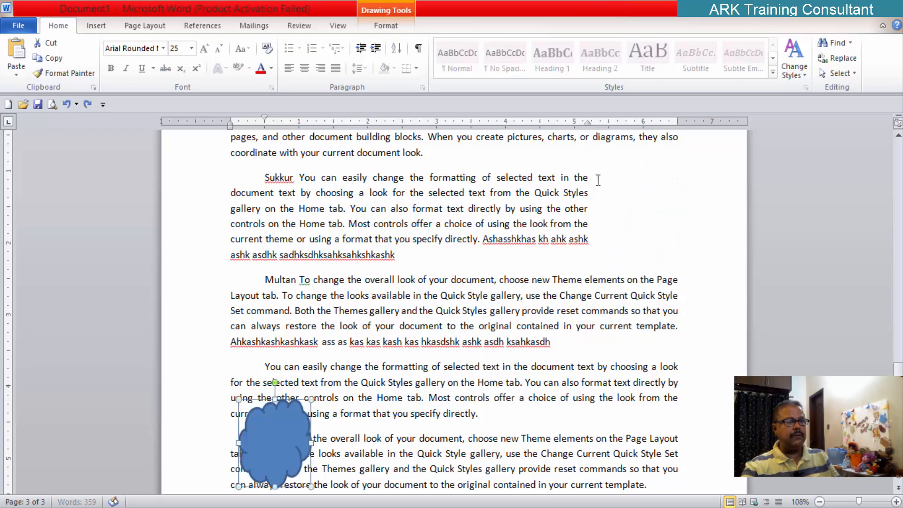
{"action": "scroll", "coordinate": [397, 243], "scroll_direction": "up", "scroll_amount": 15}
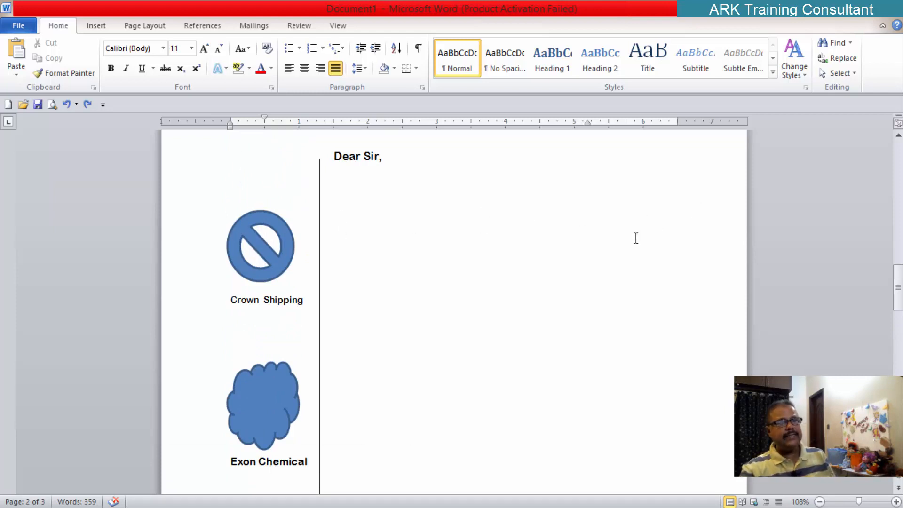
{"action": "scroll", "coordinate": [806, 224], "scroll_direction": "down", "scroll_amount": 15}
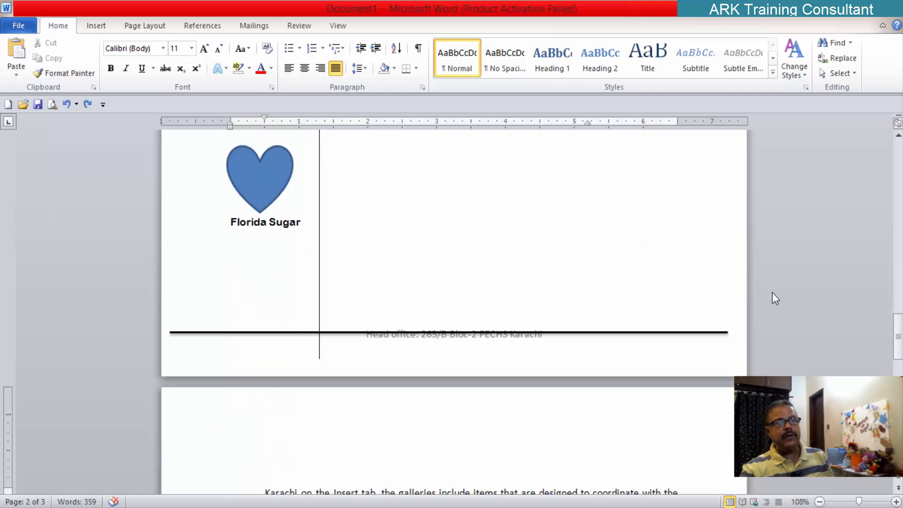
- Reset the Sukkur paragraph's right indent to the text edge, and move the page's right margin in to about the 5.1-inch ruler mark
{"action": "left_click", "coordinate": [621, 332]}
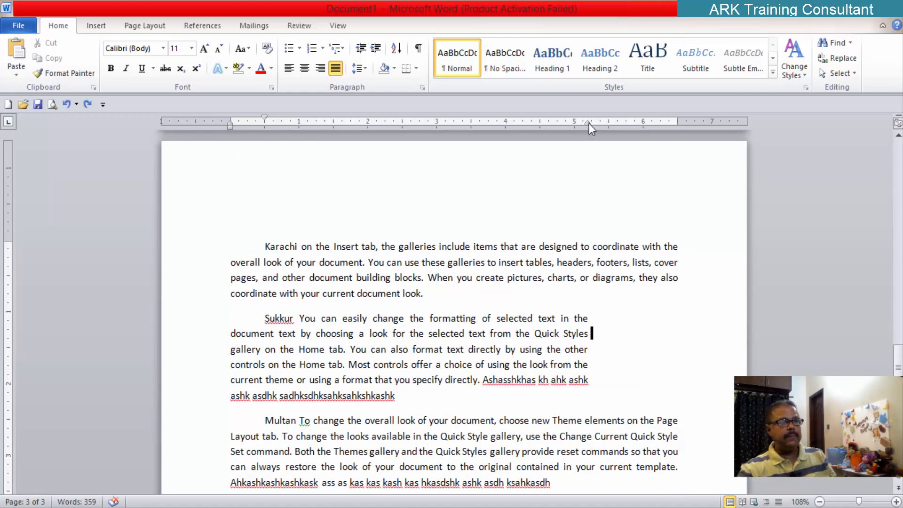
{"action": "mouse_move", "coordinate": [588, 123]}
{"action": "left_mouse_down"}
{"action": "mouse_move", "coordinate": [700, 120]}
{"action": "mouse_move", "coordinate": [677, 121]}
{"action": "left_mouse_up"}
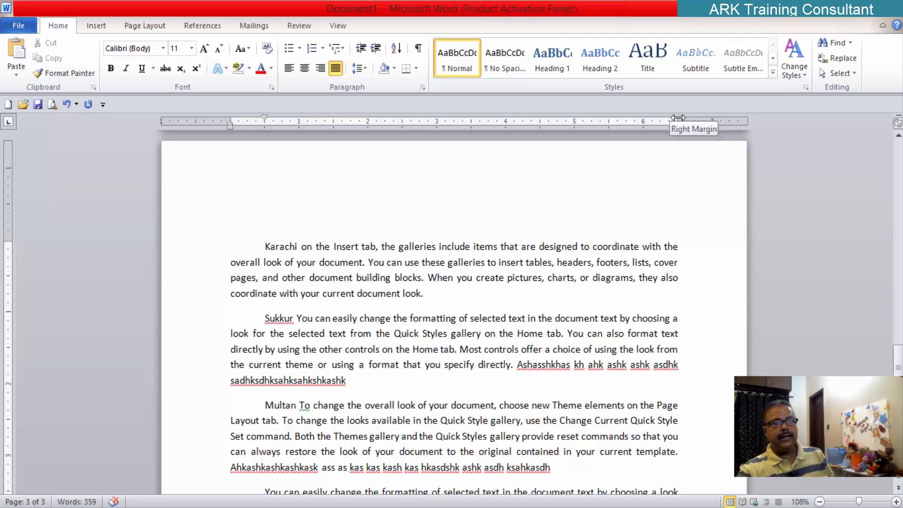
{"action": "left_click_drag", "start_coordinate": [678, 117], "coordinate": [584, 119]}
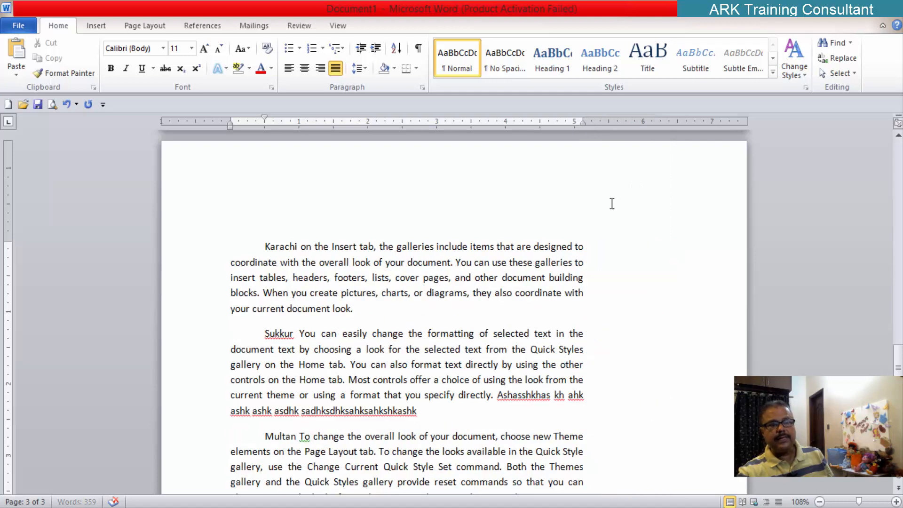
{"action": "scroll", "coordinate": [626, 255], "scroll_direction": "down", "scroll_amount": 1}
{"action": "scroll", "coordinate": [399, 210], "scroll_direction": "up", "scroll_amount": 9}
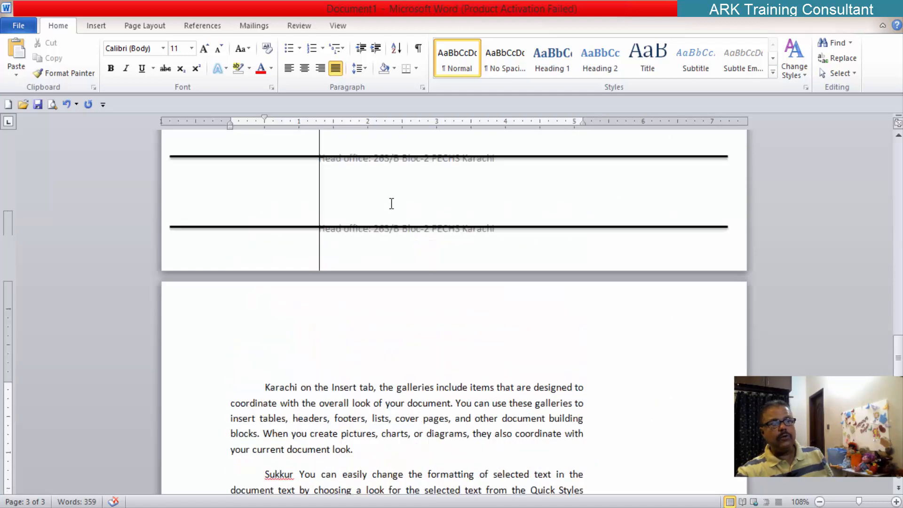
{"action": "scroll", "coordinate": [641, 254], "scroll_direction": "down", "scroll_amount": 9}
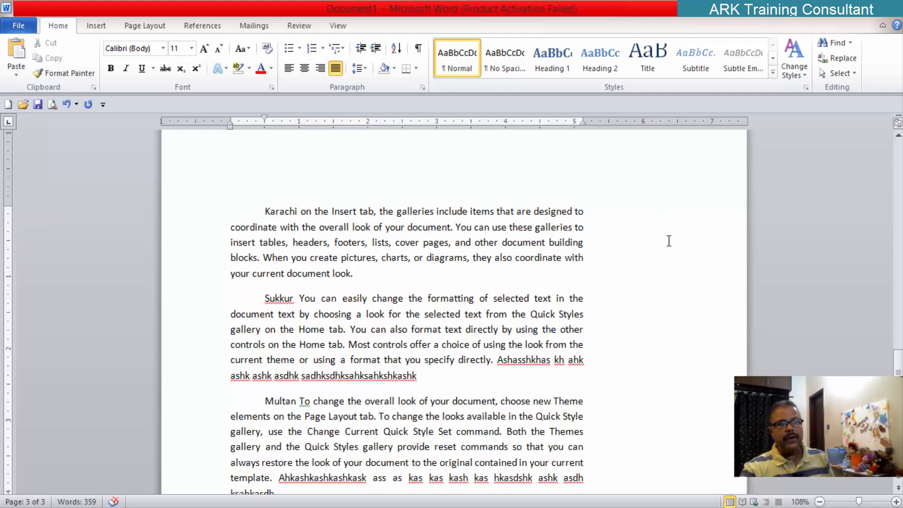
- Copy the heart shape above Florida Sugar on page 2 and paste it on page 3
{"action": "scroll", "coordinate": [536, 272], "scroll_direction": "up", "scroll_amount": 6}
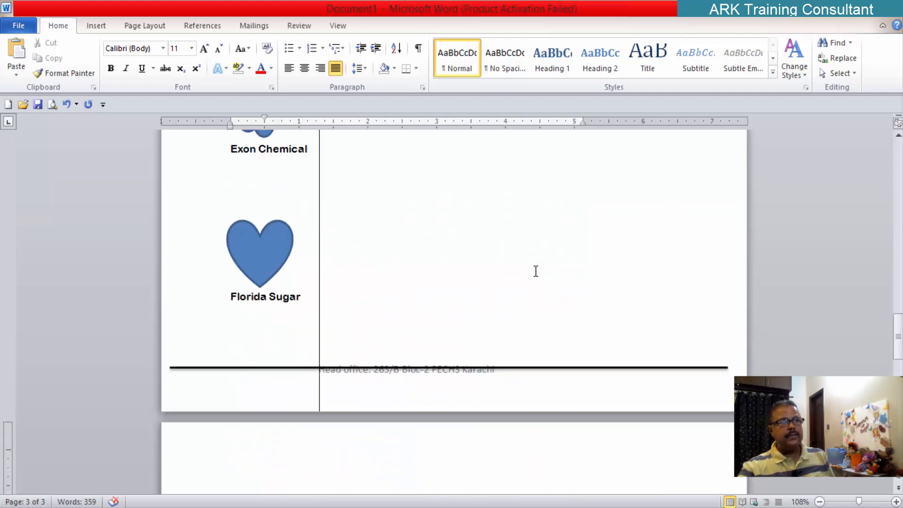
{"action": "left_click", "coordinate": [282, 250]}
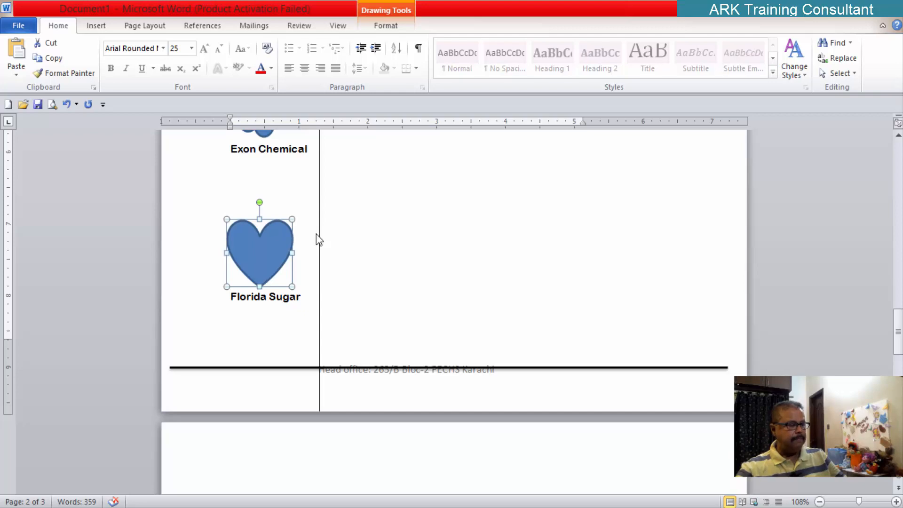
{"action": "scroll", "coordinate": [438, 266], "scroll_direction": "down", "scroll_amount": 6}
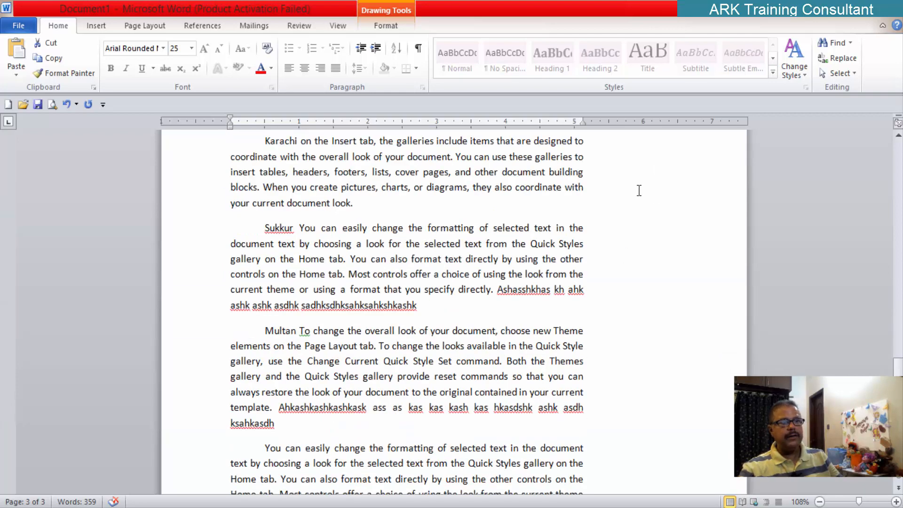
{"action": "scroll", "coordinate": [635, 198], "scroll_direction": "up", "scroll_amount": 2}
{"action": "left_click", "coordinate": [645, 315]}
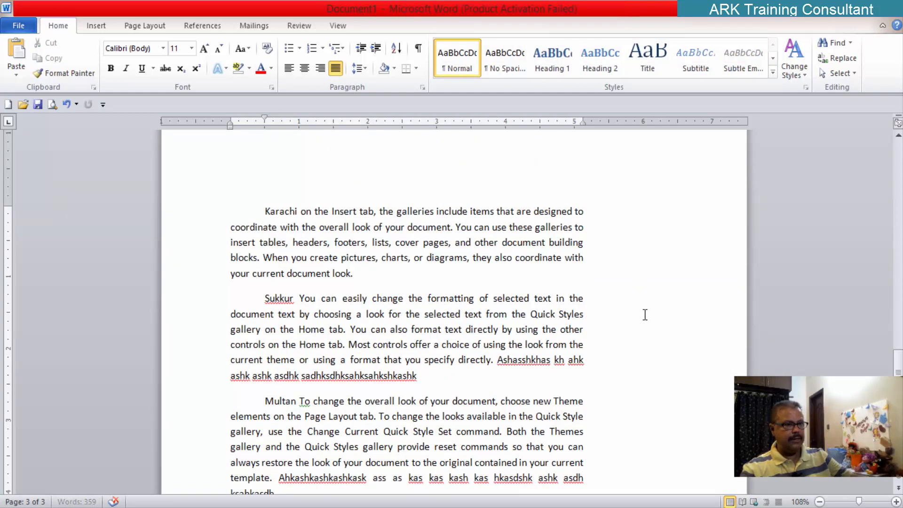
{"action": "key", "text": "ctrl+v"}
- Move the pasted heart shape into the widened right margin beside the Multan paragraph
{"action": "left_click_drag", "start_coordinate": [266, 325], "coordinate": [643, 230]}
{"action": "scroll", "coordinate": [688, 345], "scroll_direction": "up", "scroll_amount": 5}
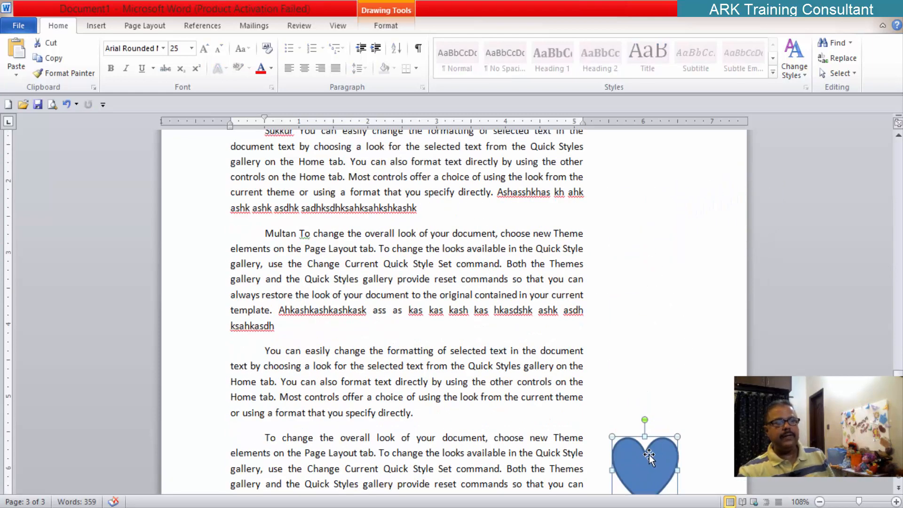
{"action": "left_click_drag", "start_coordinate": [649, 454], "coordinate": [651, 256]}
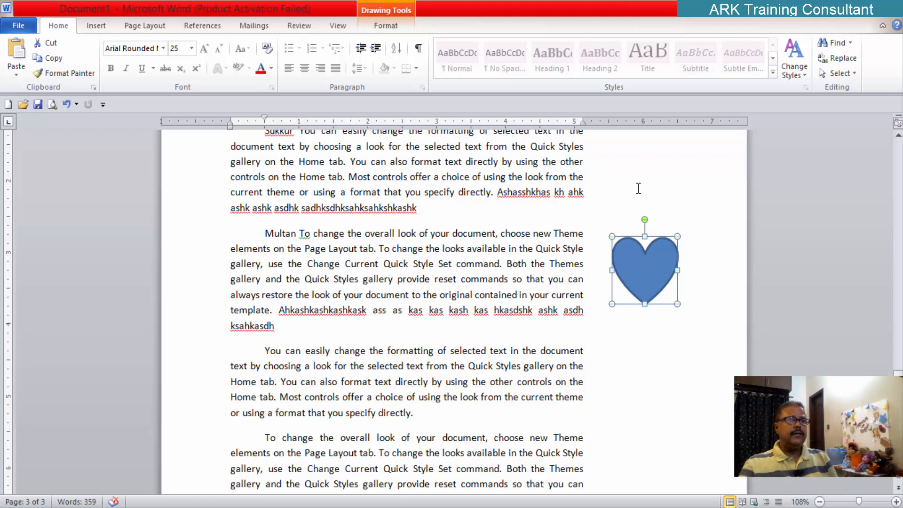
- Place the cursor in the Sukkur paragraph on page 3 and open its paragraph formatting settings
{"action": "scroll", "coordinate": [523, 210], "scroll_direction": "up", "scroll_amount": 4}
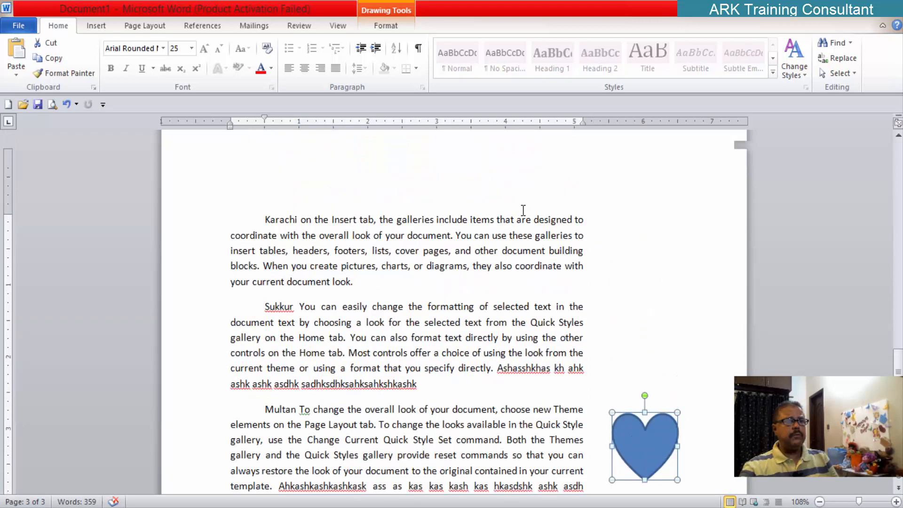
{"action": "scroll", "coordinate": [523, 211], "scroll_direction": "up", "scroll_amount": 5}
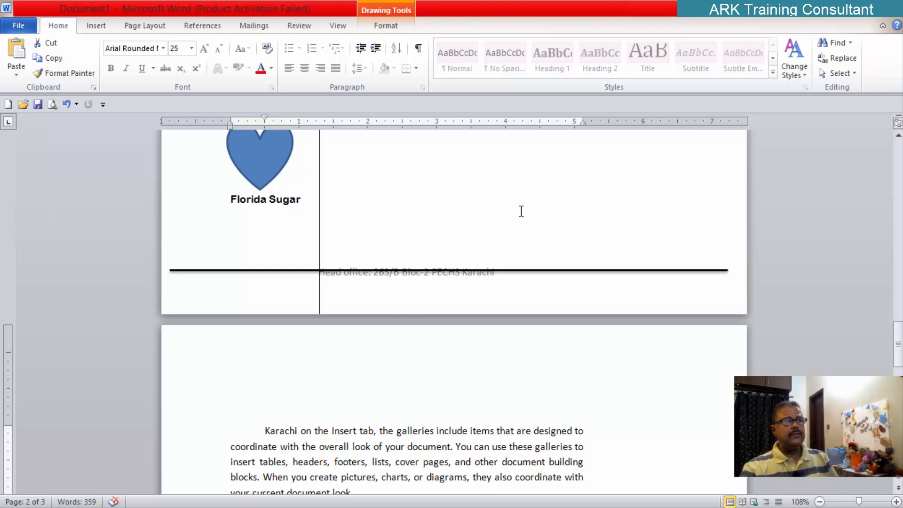
{"action": "scroll", "coordinate": [520, 210], "scroll_direction": "up", "scroll_amount": 3}
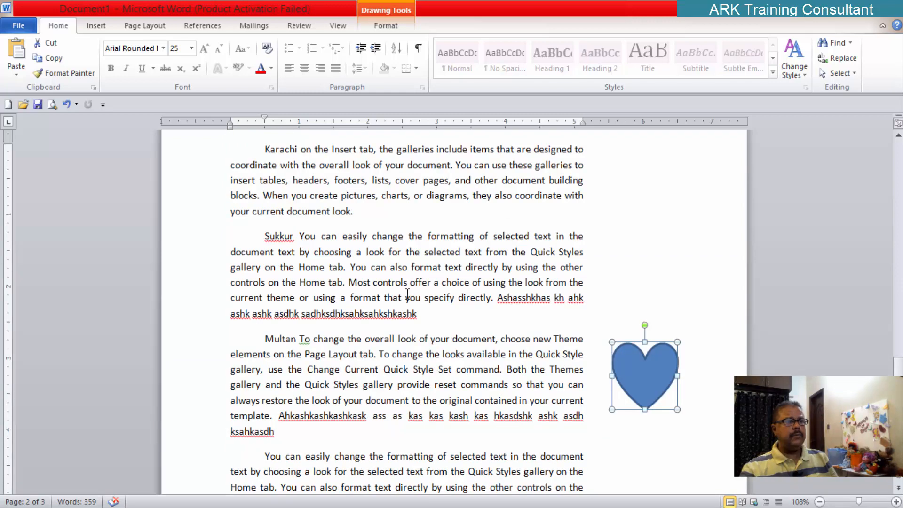
{"action": "left_click", "coordinate": [406, 298]}
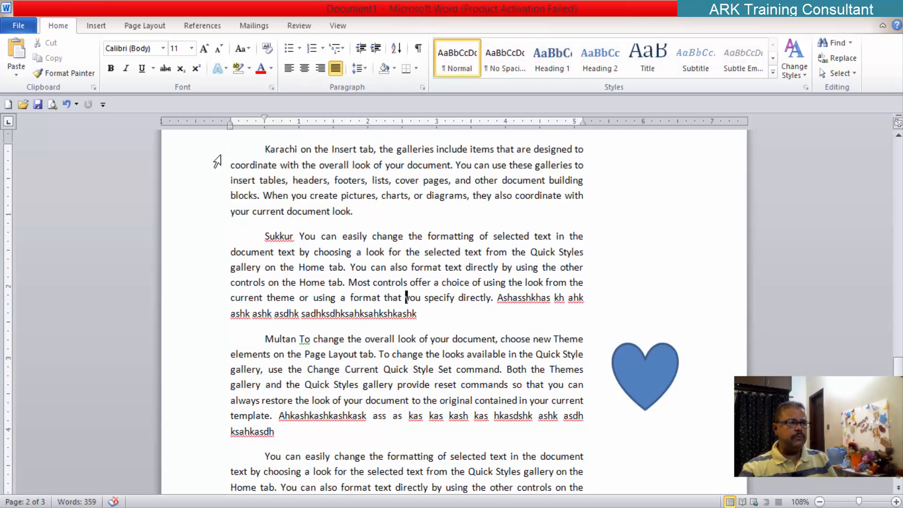
{"action": "left_click", "coordinate": [423, 88]}
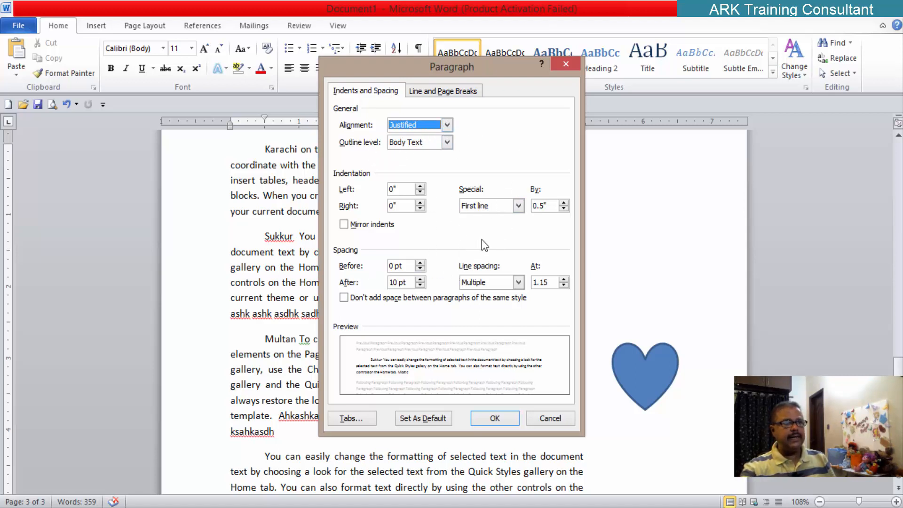
- Change the Sukkur paragraph's special indentation to Hanging and increase it to 1.8" while watching the preview
{"action": "left_click", "coordinate": [518, 207]}
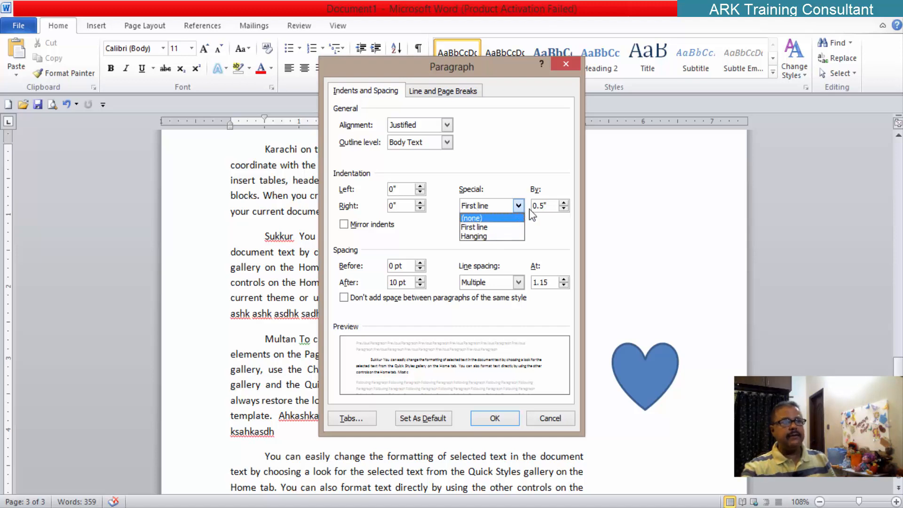
{"action": "left_click", "coordinate": [490, 237]}
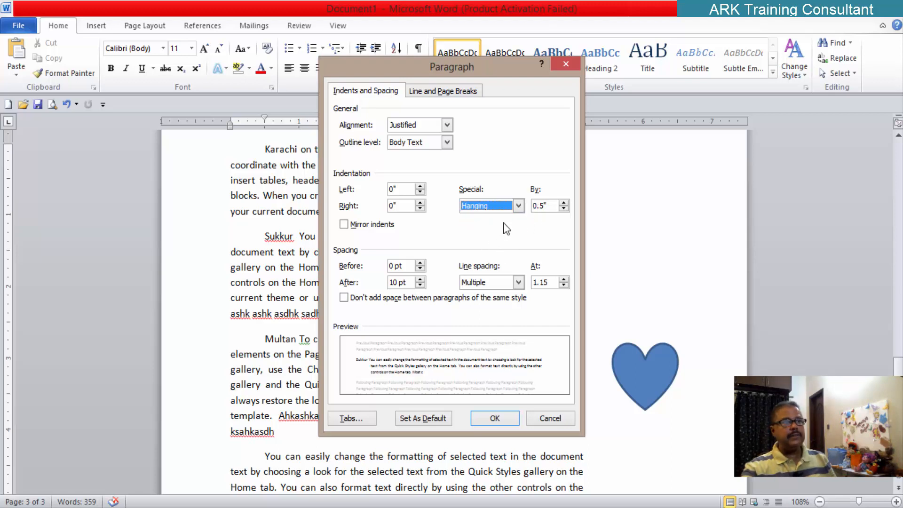
{"action": "left_click", "coordinate": [563, 203]}
{"action": "left_click", "coordinate": [563, 203]}
{"action": "left_click", "coordinate": [563, 203]}
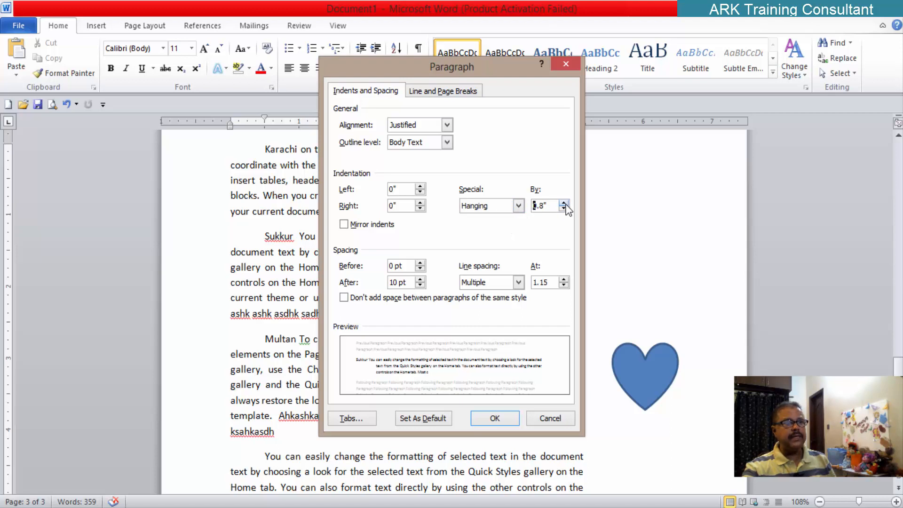
{"action": "left_click", "coordinate": [564, 202]}
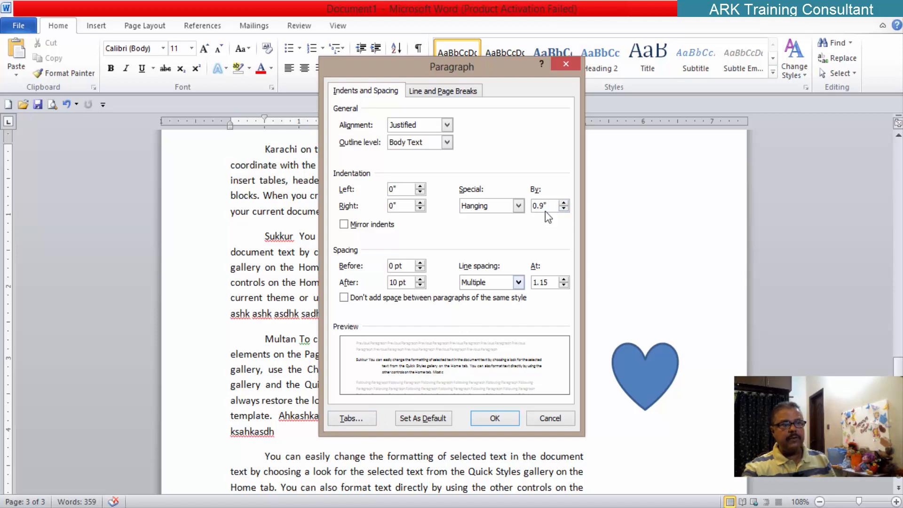
{"action": "left_click", "coordinate": [564, 203]}
{"action": "left_click", "coordinate": [564, 203]}
{"action": "left_click", "coordinate": [564, 203]}
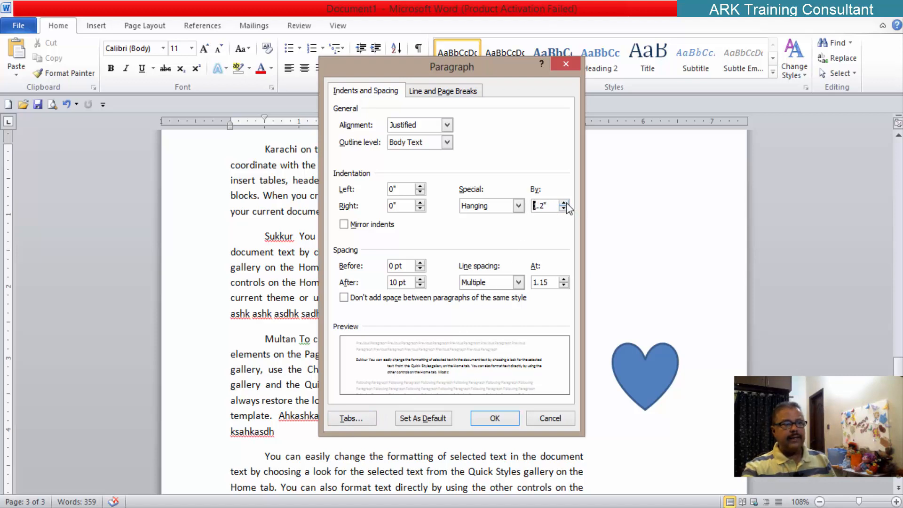
{"action": "left_click", "coordinate": [567, 202]}
{"action": "left_click", "coordinate": [567, 202]}
{"action": "left_click", "coordinate": [567, 202]}
{"action": "left_click", "coordinate": [566, 202]}
{"action": "left_click", "coordinate": [567, 202]}
{"action": "left_click", "coordinate": [567, 203]}
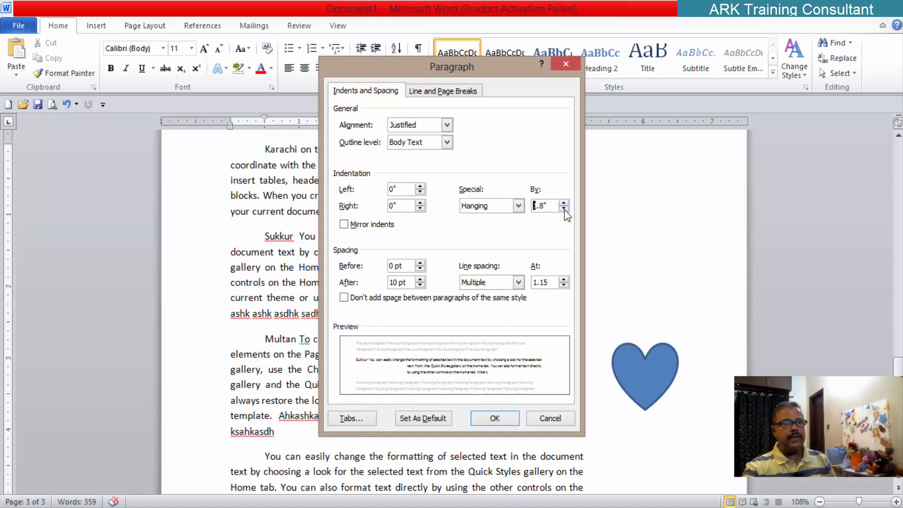
- Reduce the Sukkur paragraph's hanging indent to 0.9" in the paragraph settings
{"action": "left_click", "coordinate": [564, 209]}
{"action": "left_click", "coordinate": [564, 209]}
{"action": "left_click", "coordinate": [565, 209]}
{"action": "left_click", "coordinate": [564, 209]}
{"action": "left_click", "coordinate": [565, 208]}
{"action": "left_click", "coordinate": [564, 208]}
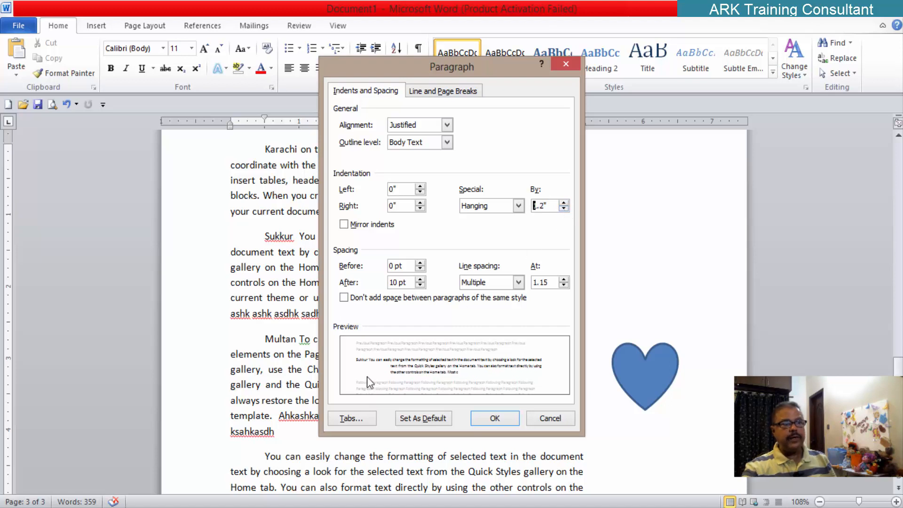
{"action": "left_click", "coordinate": [563, 209]}
{"action": "left_click", "coordinate": [564, 209]}
{"action": "left_click", "coordinate": [563, 209]}
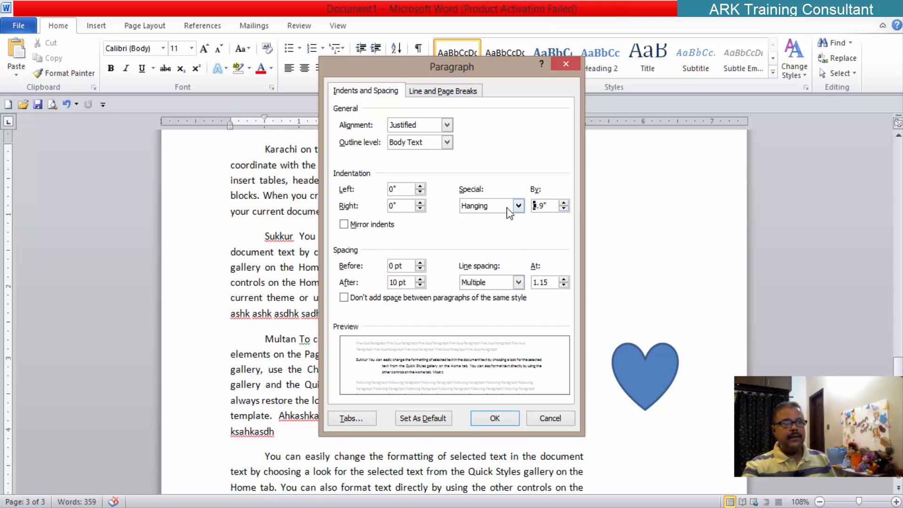
- Switch the Sukkur paragraph's special indentation to First line and lower its amount to 0"
{"action": "left_click", "coordinate": [518, 206]}
{"action": "left_click", "coordinate": [492, 224]}
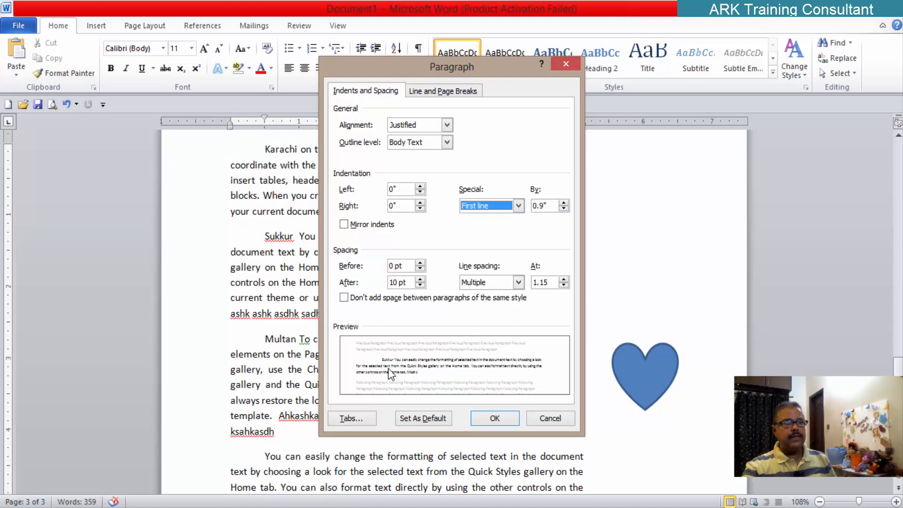
{"action": "left_click", "coordinate": [564, 209]}
{"action": "left_click", "coordinate": [564, 209]}
{"action": "left_click", "coordinate": [564, 209]}
{"action": "left_click", "coordinate": [564, 209]}
{"action": "left_click", "coordinate": [564, 209]}
{"action": "left_click", "coordinate": [563, 208]}
{"action": "left_click", "coordinate": [563, 208]}
{"action": "left_click", "coordinate": [564, 209]}
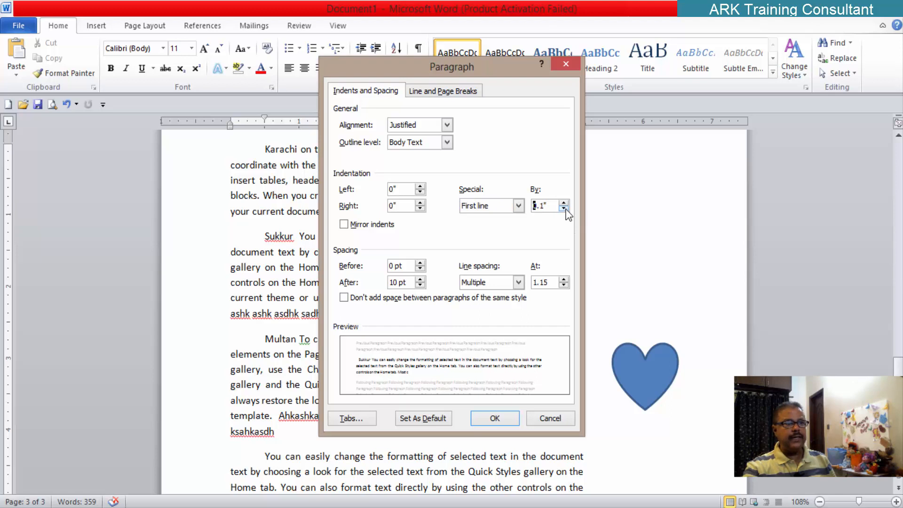
{"action": "left_click", "coordinate": [564, 209]}
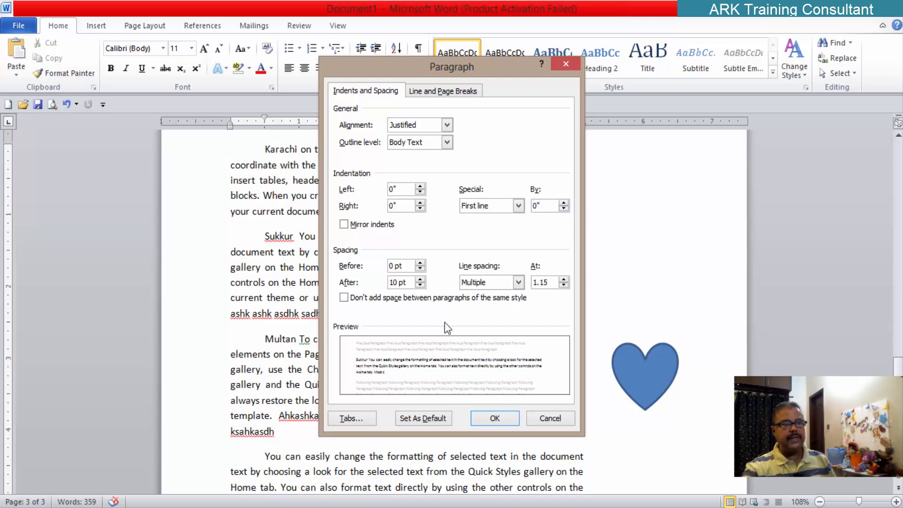
- Raise the Sukkur paragraph's first-line indent to 0.9" and apply the paragraph settings
{"action": "left_click", "coordinate": [564, 203]}
{"action": "left_click", "coordinate": [565, 202]}
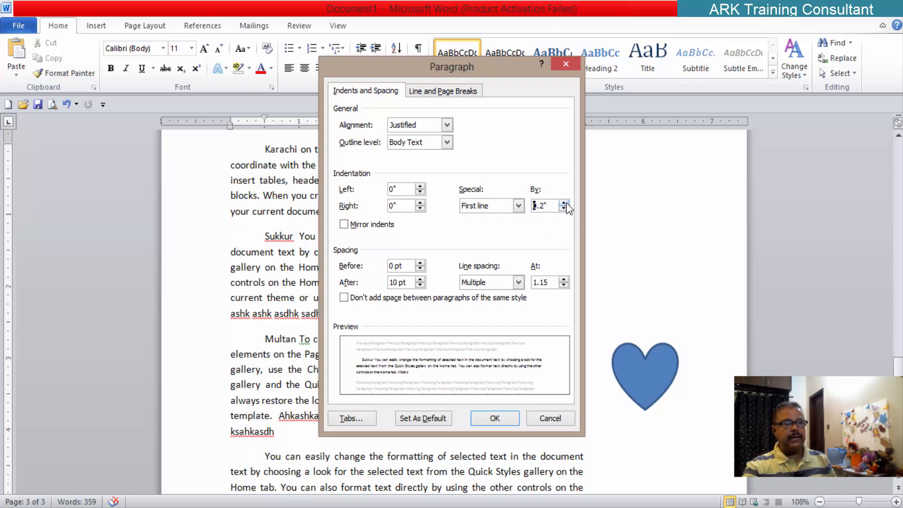
{"action": "left_click", "coordinate": [565, 202]}
{"action": "left_click", "coordinate": [564, 202]}
{"action": "left_click", "coordinate": [564, 202]}
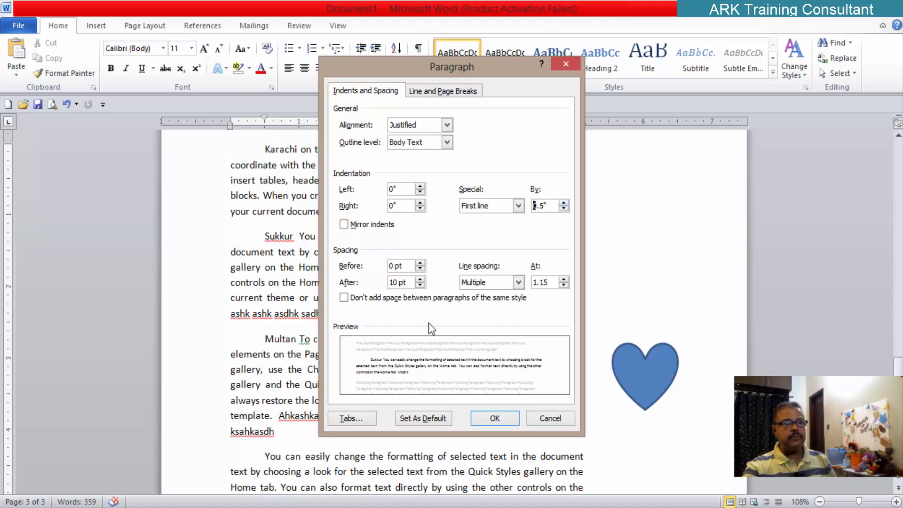
{"action": "left_click", "coordinate": [564, 202]}
{"action": "left_click", "coordinate": [565, 202]}
{"action": "left_click", "coordinate": [564, 203]}
{"action": "left_click", "coordinate": [496, 417]}
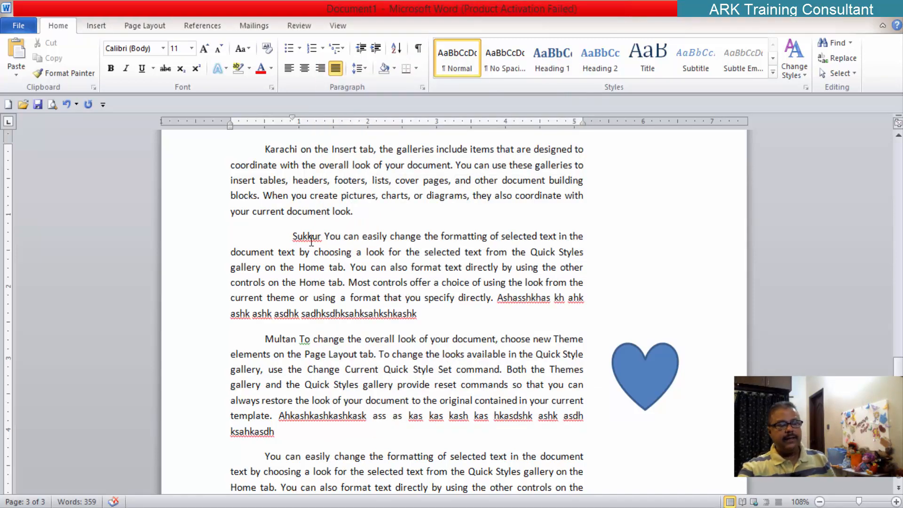
- Check the Sukkur paragraph's indentation settings without changing them, and look back over pages 2 and 3
{"action": "left_click", "coordinate": [423, 88]}
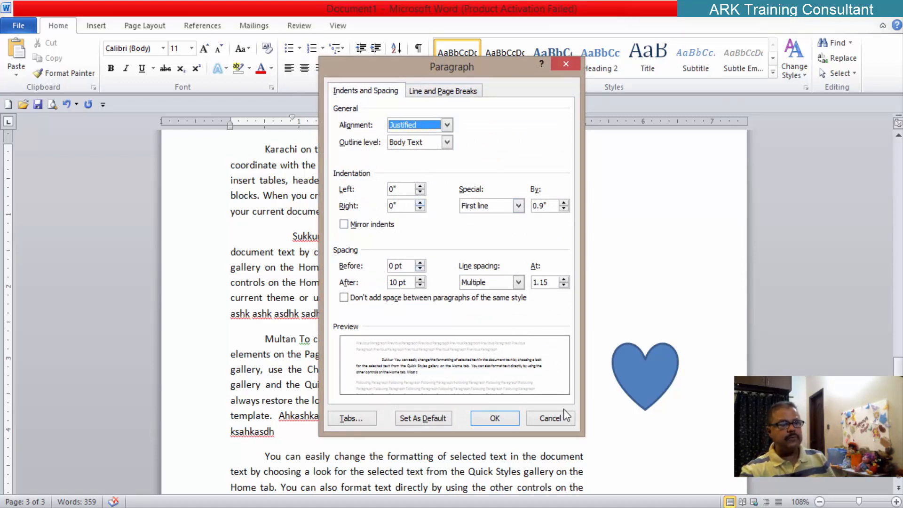
{"action": "left_click", "coordinate": [554, 418]}
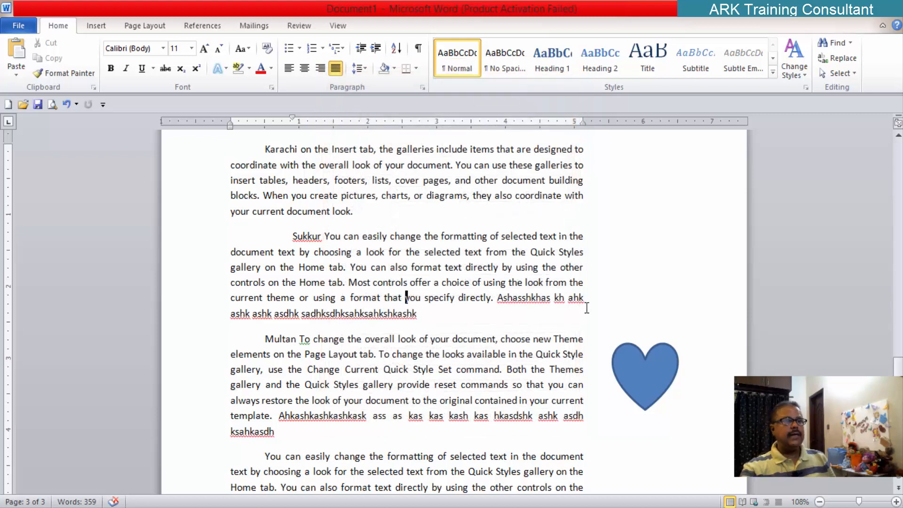
{"action": "scroll", "coordinate": [603, 332], "scroll_direction": "up", "scroll_amount": 15}
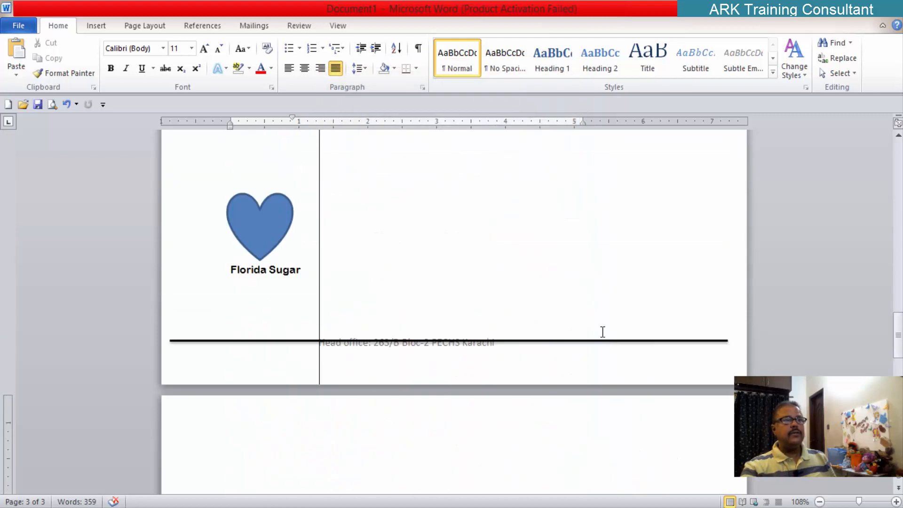
{"action": "scroll", "coordinate": [602, 332], "scroll_direction": "up", "scroll_amount": 8}
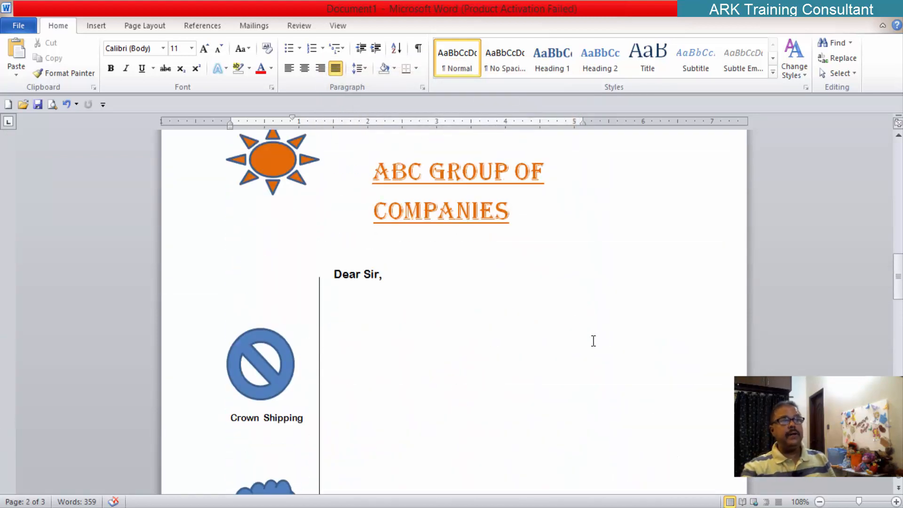
{"action": "scroll", "coordinate": [592, 343], "scroll_direction": "up", "scroll_amount": 10}
{"action": "scroll", "coordinate": [592, 343], "scroll_direction": "down", "scroll_amount": 10}
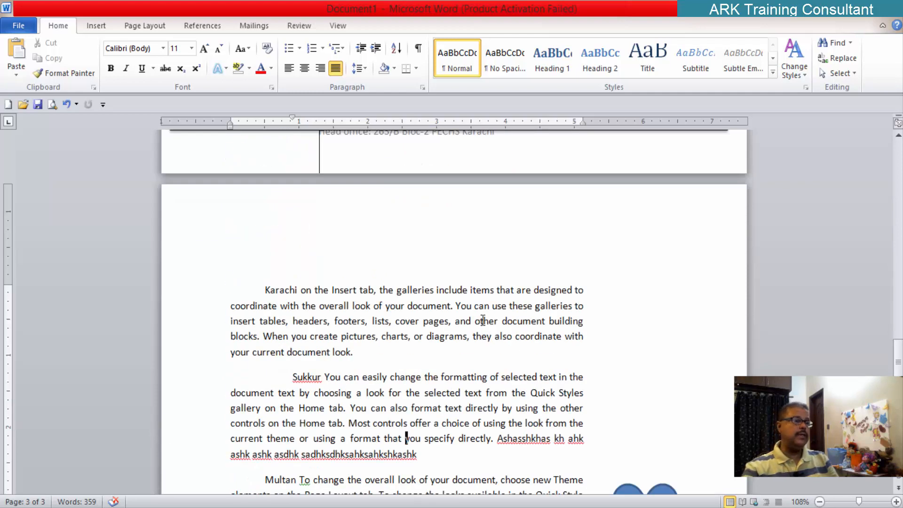